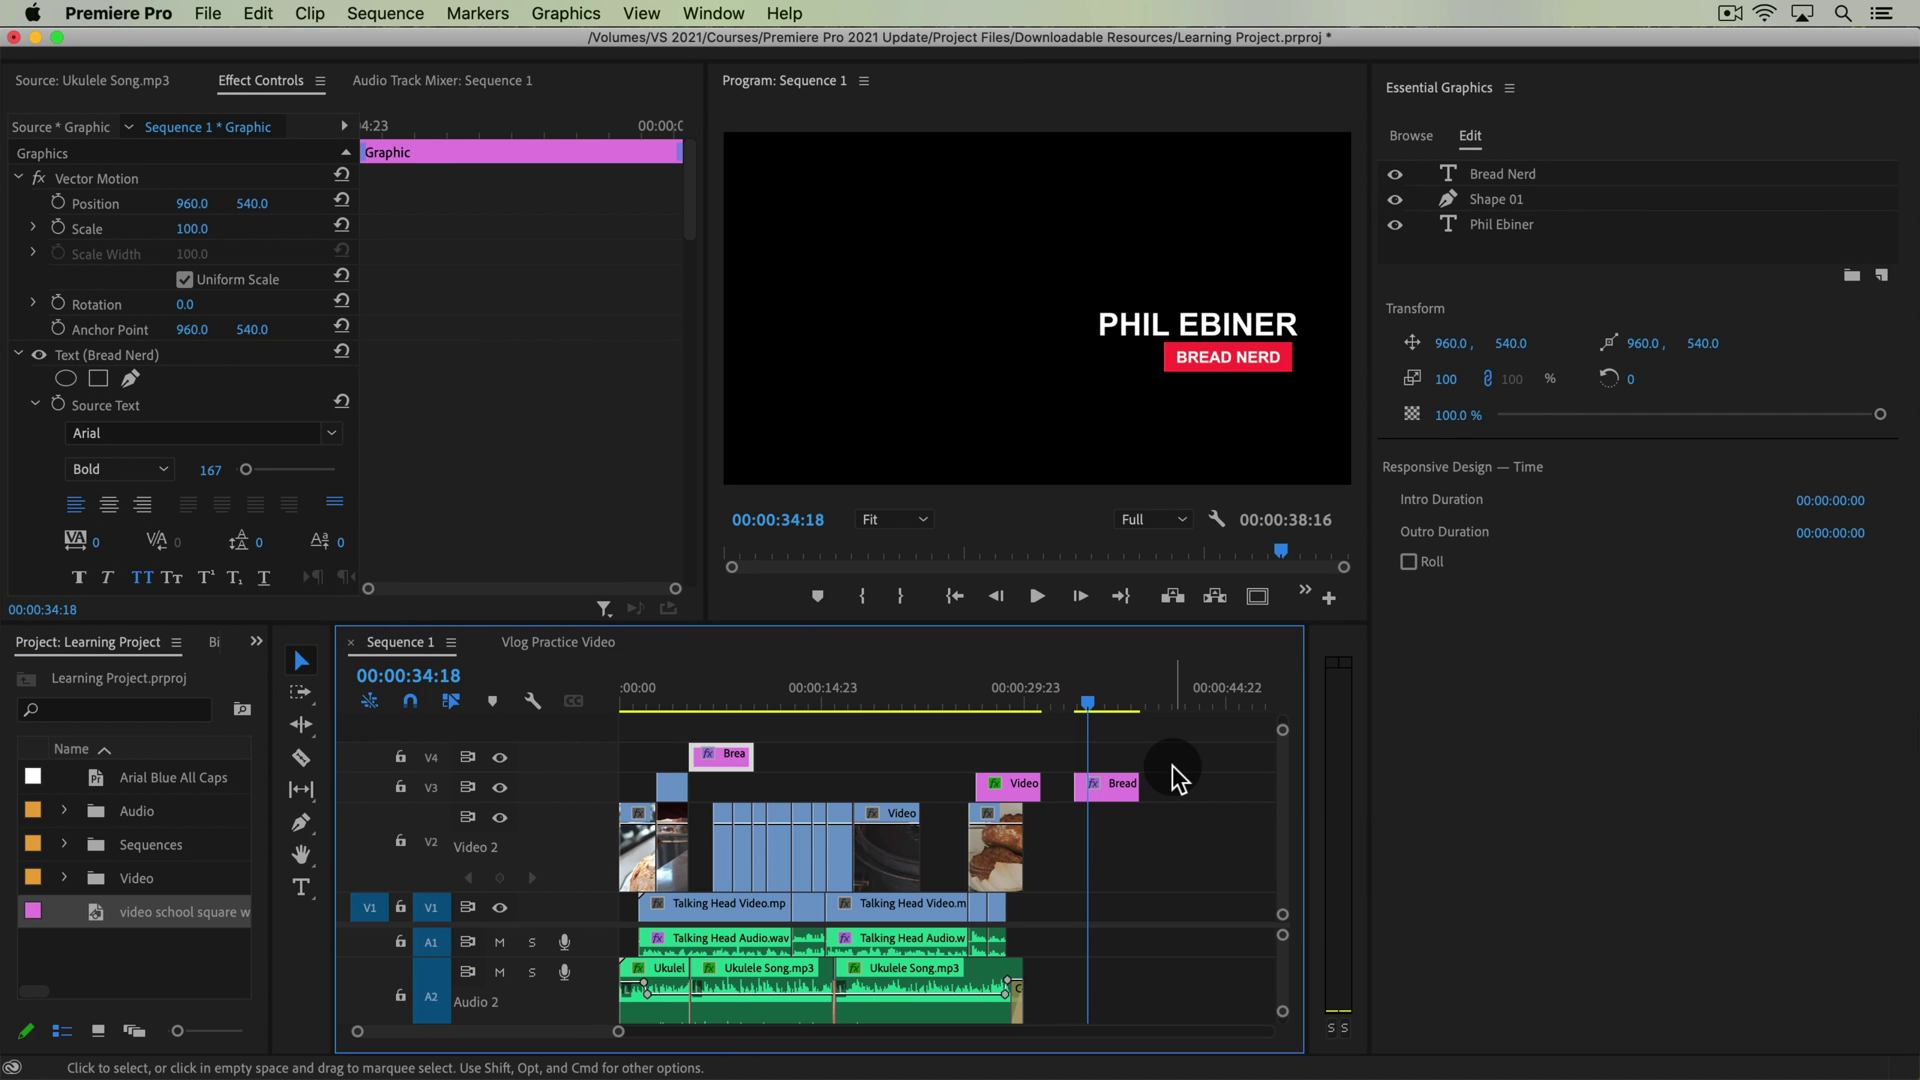
Zoom the timeline in on the Bread Nerd title and review the BREAD NERD Position slide-in keyframes
key("equal")
key("equal")
key("equal")
left_click_drag(906, 704, 890, 704)
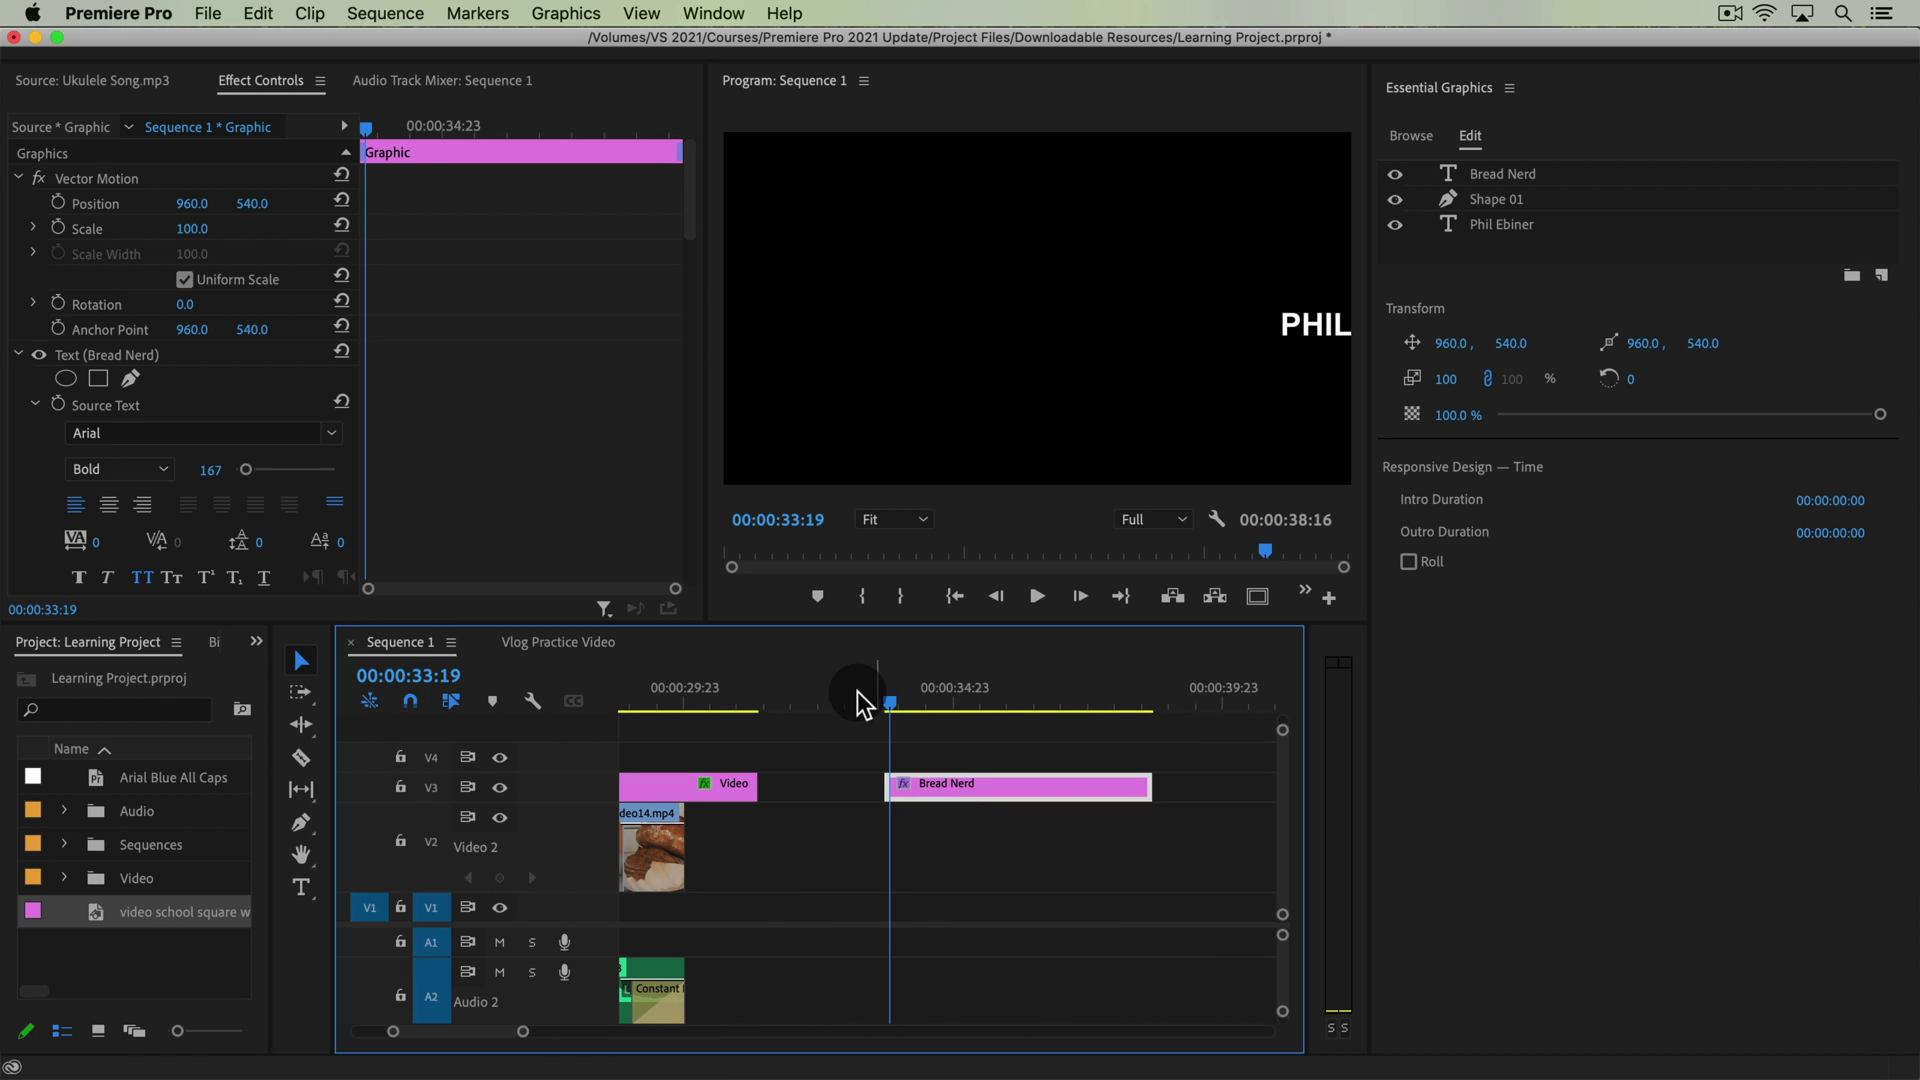
scroll(519, 398, "down", 5)
scroll(522, 398, "down", 3)
mouse_move(370, 130)
left_mouse_down()
mouse_move(407, 133)
mouse_move(383, 135)
left_mouse_up()
scroll(471, 296, "down", 2)
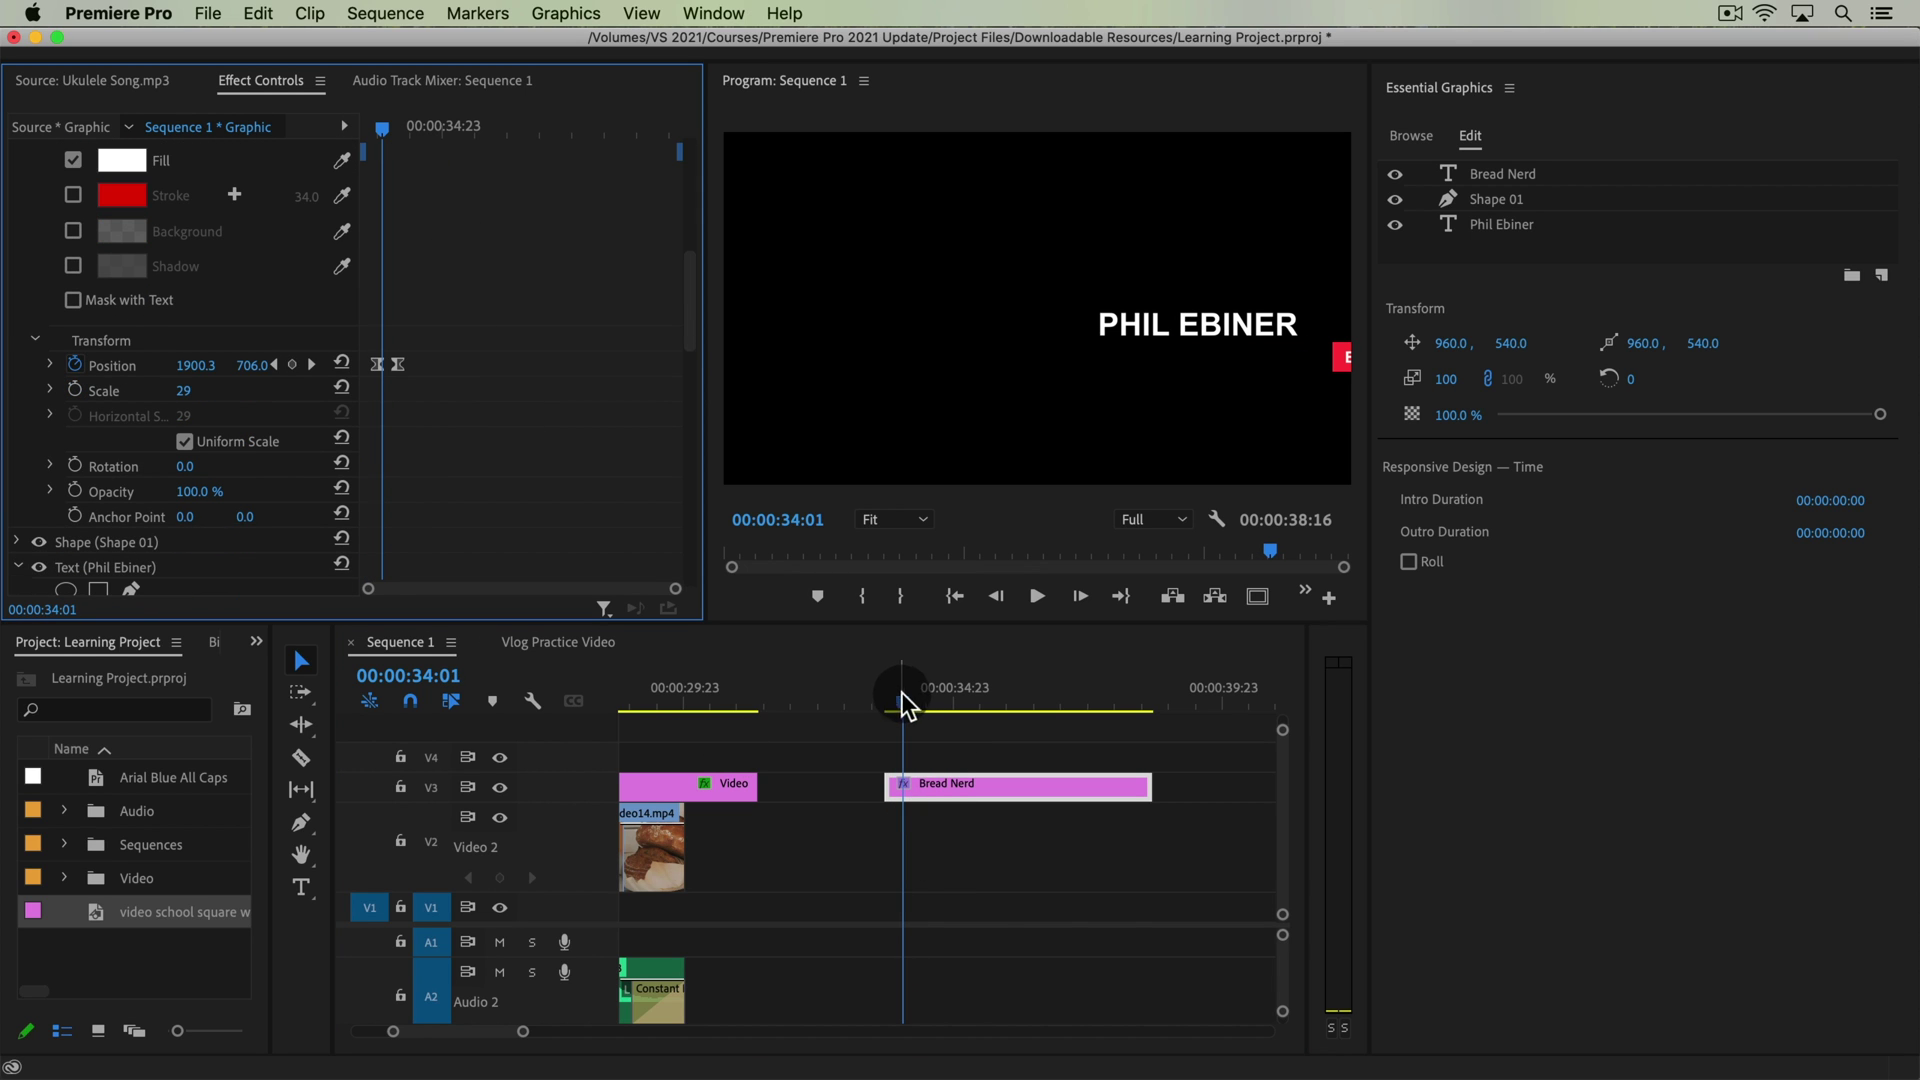
mouse_move(902, 694)
left_mouse_down()
mouse_move(928, 704)
mouse_move(884, 699)
mouse_move(910, 706)
left_mouse_up()
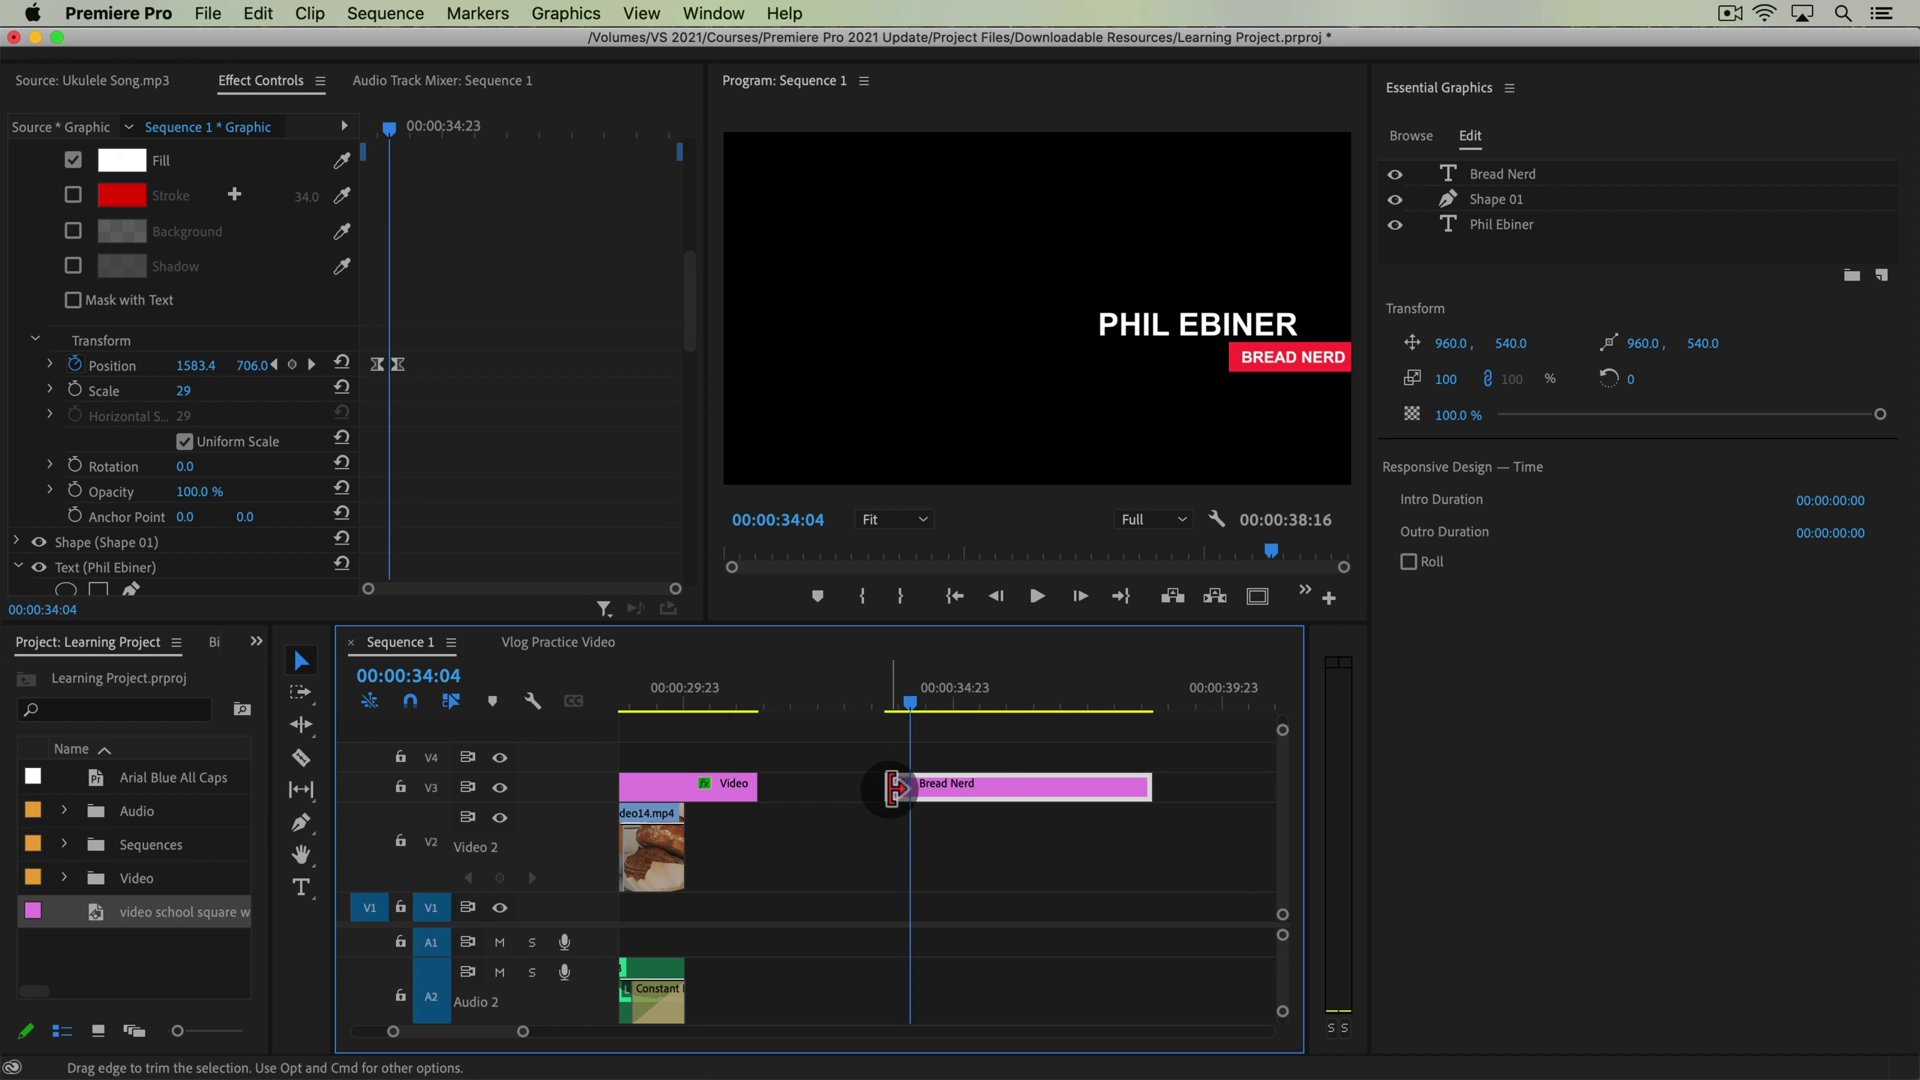
left_click_drag(893, 808, 838, 790)
left_click_drag(416, 134, 360, 141)
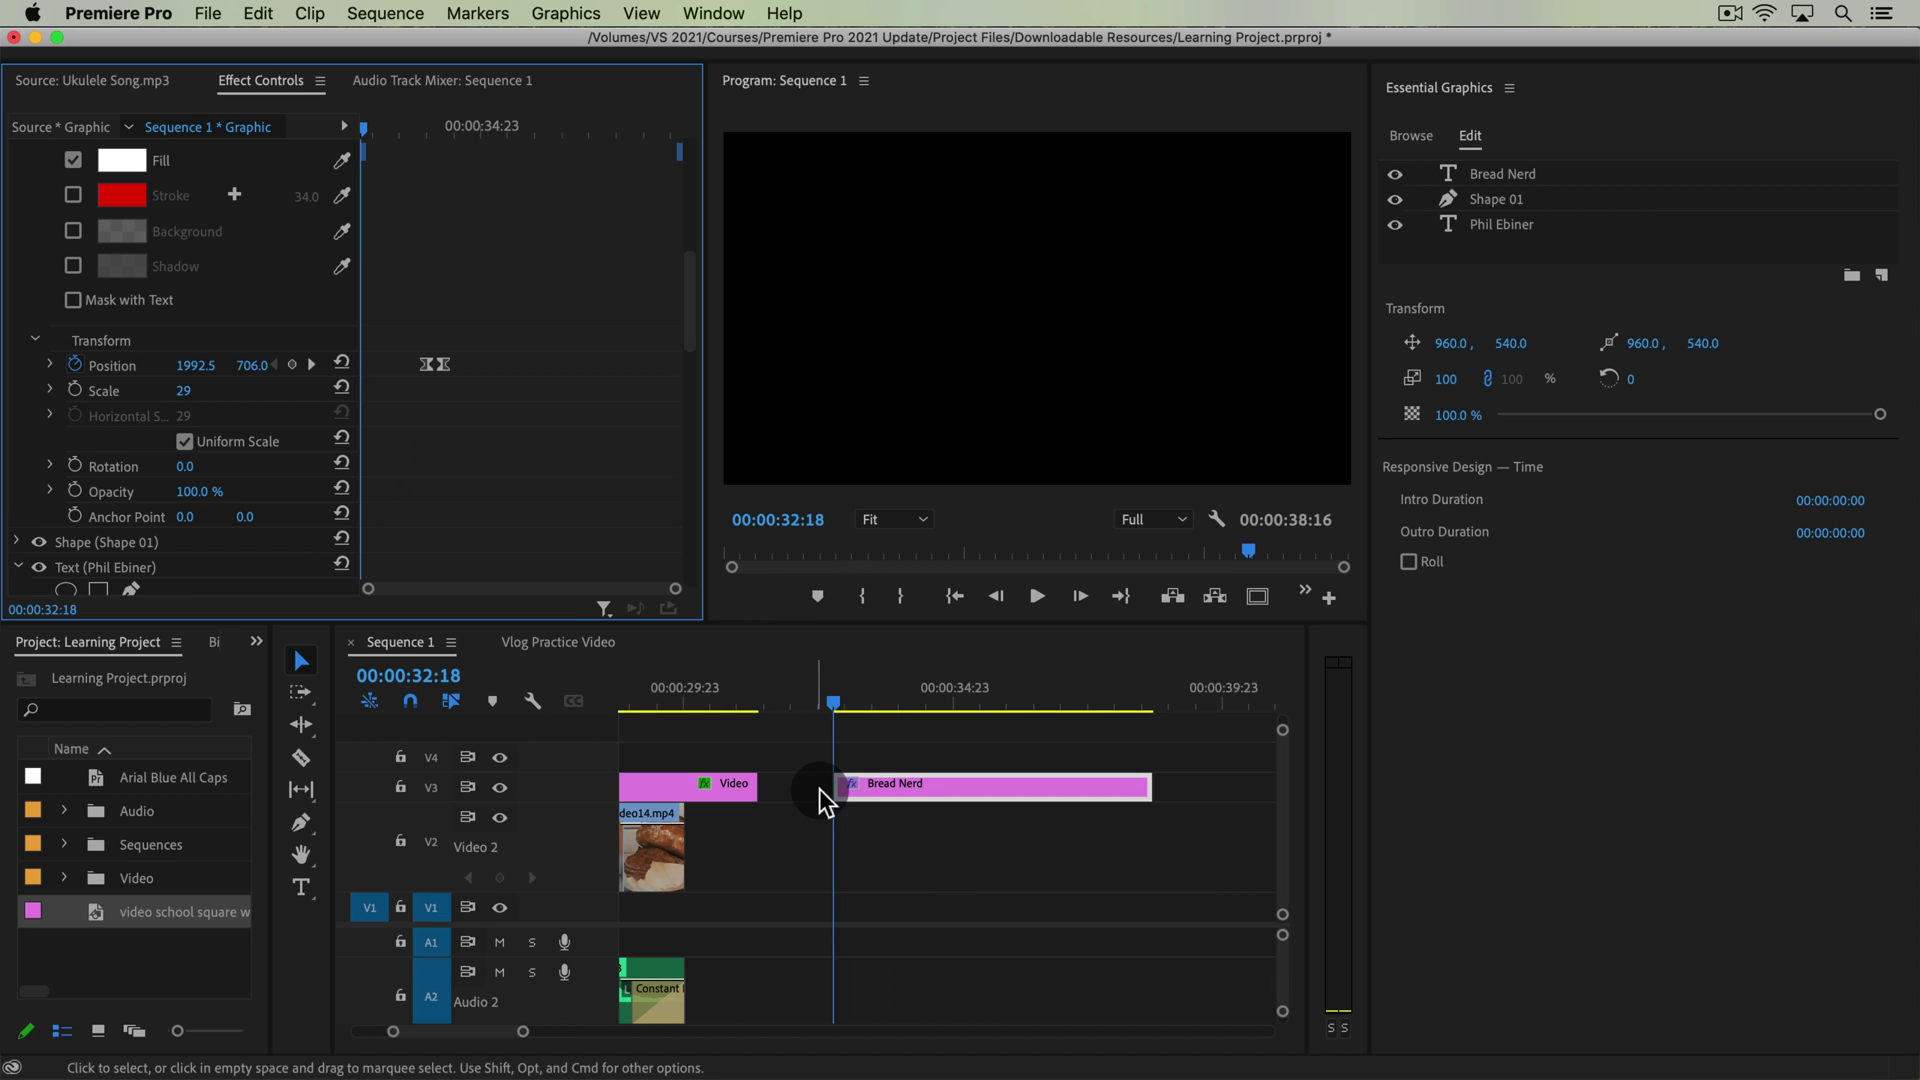
left_click_drag(834, 790, 760, 790)
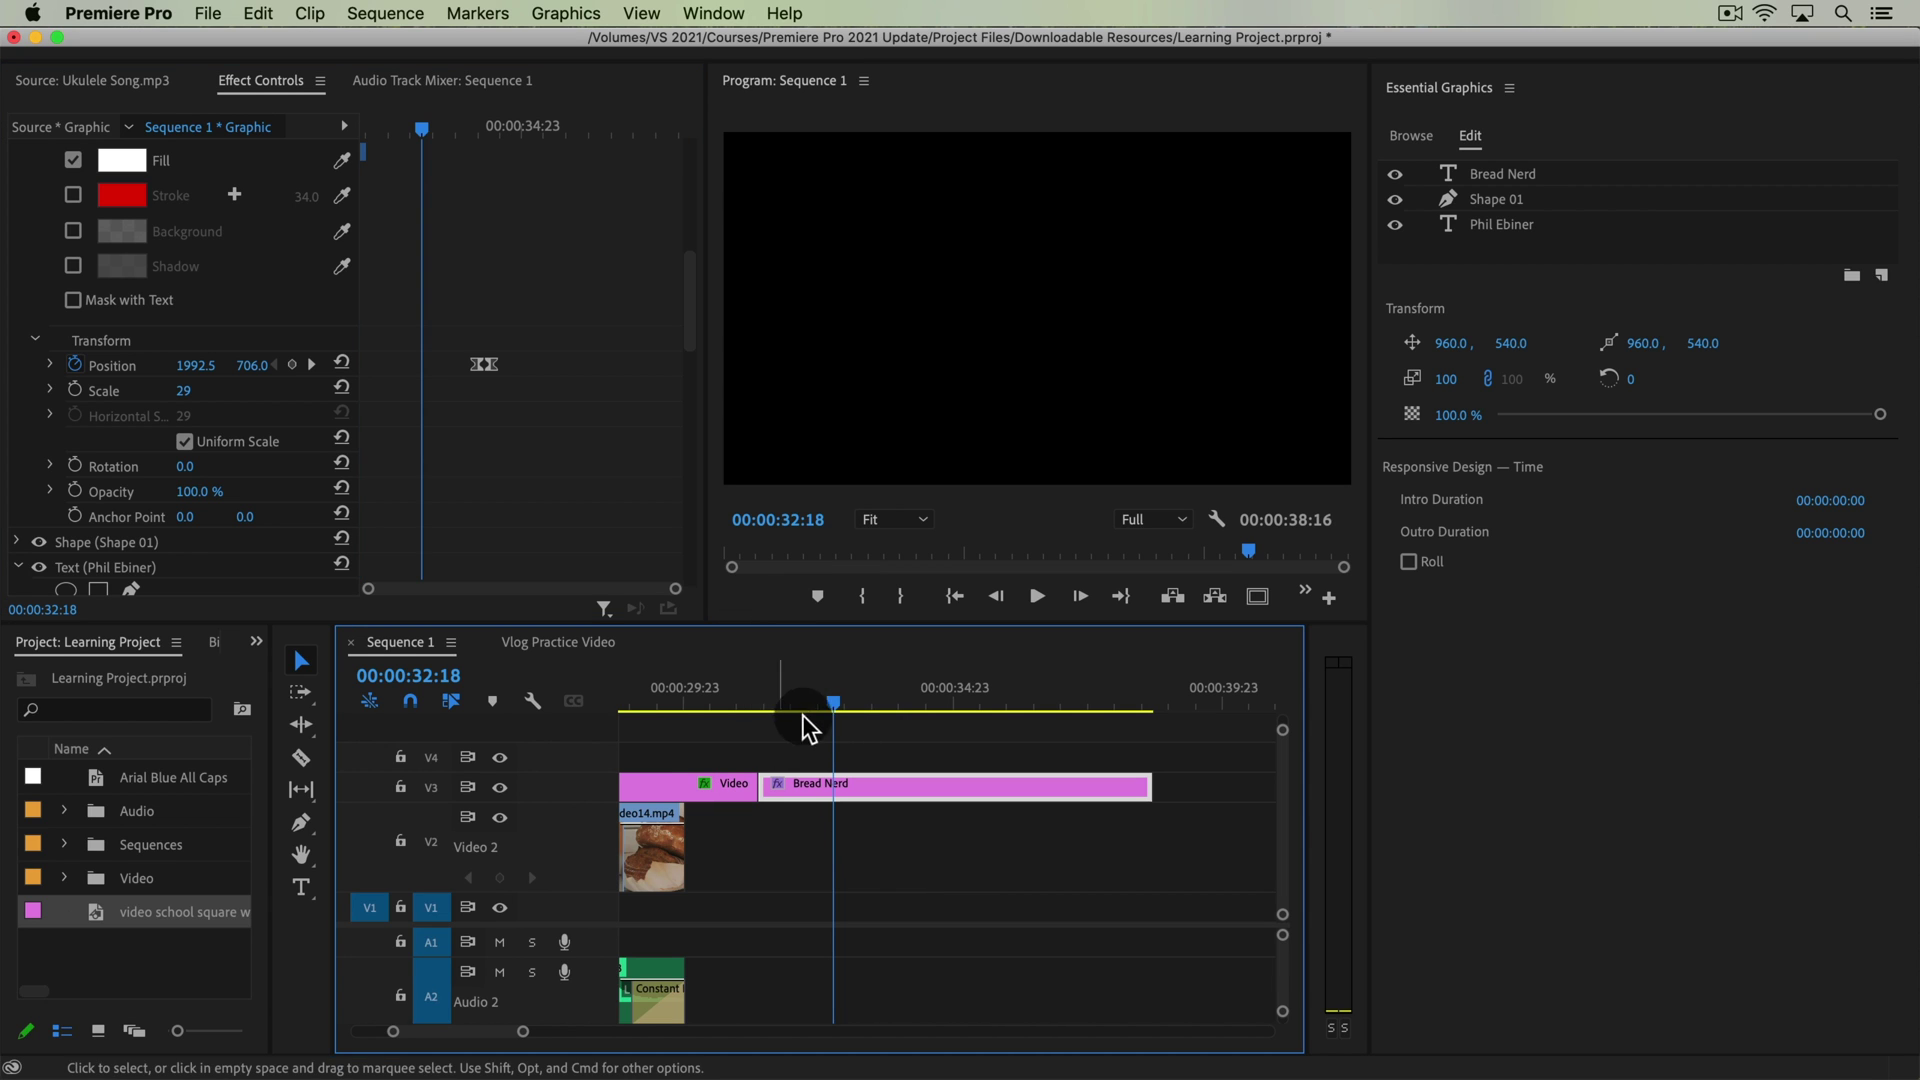
left_click(758, 690)
key("super+z")
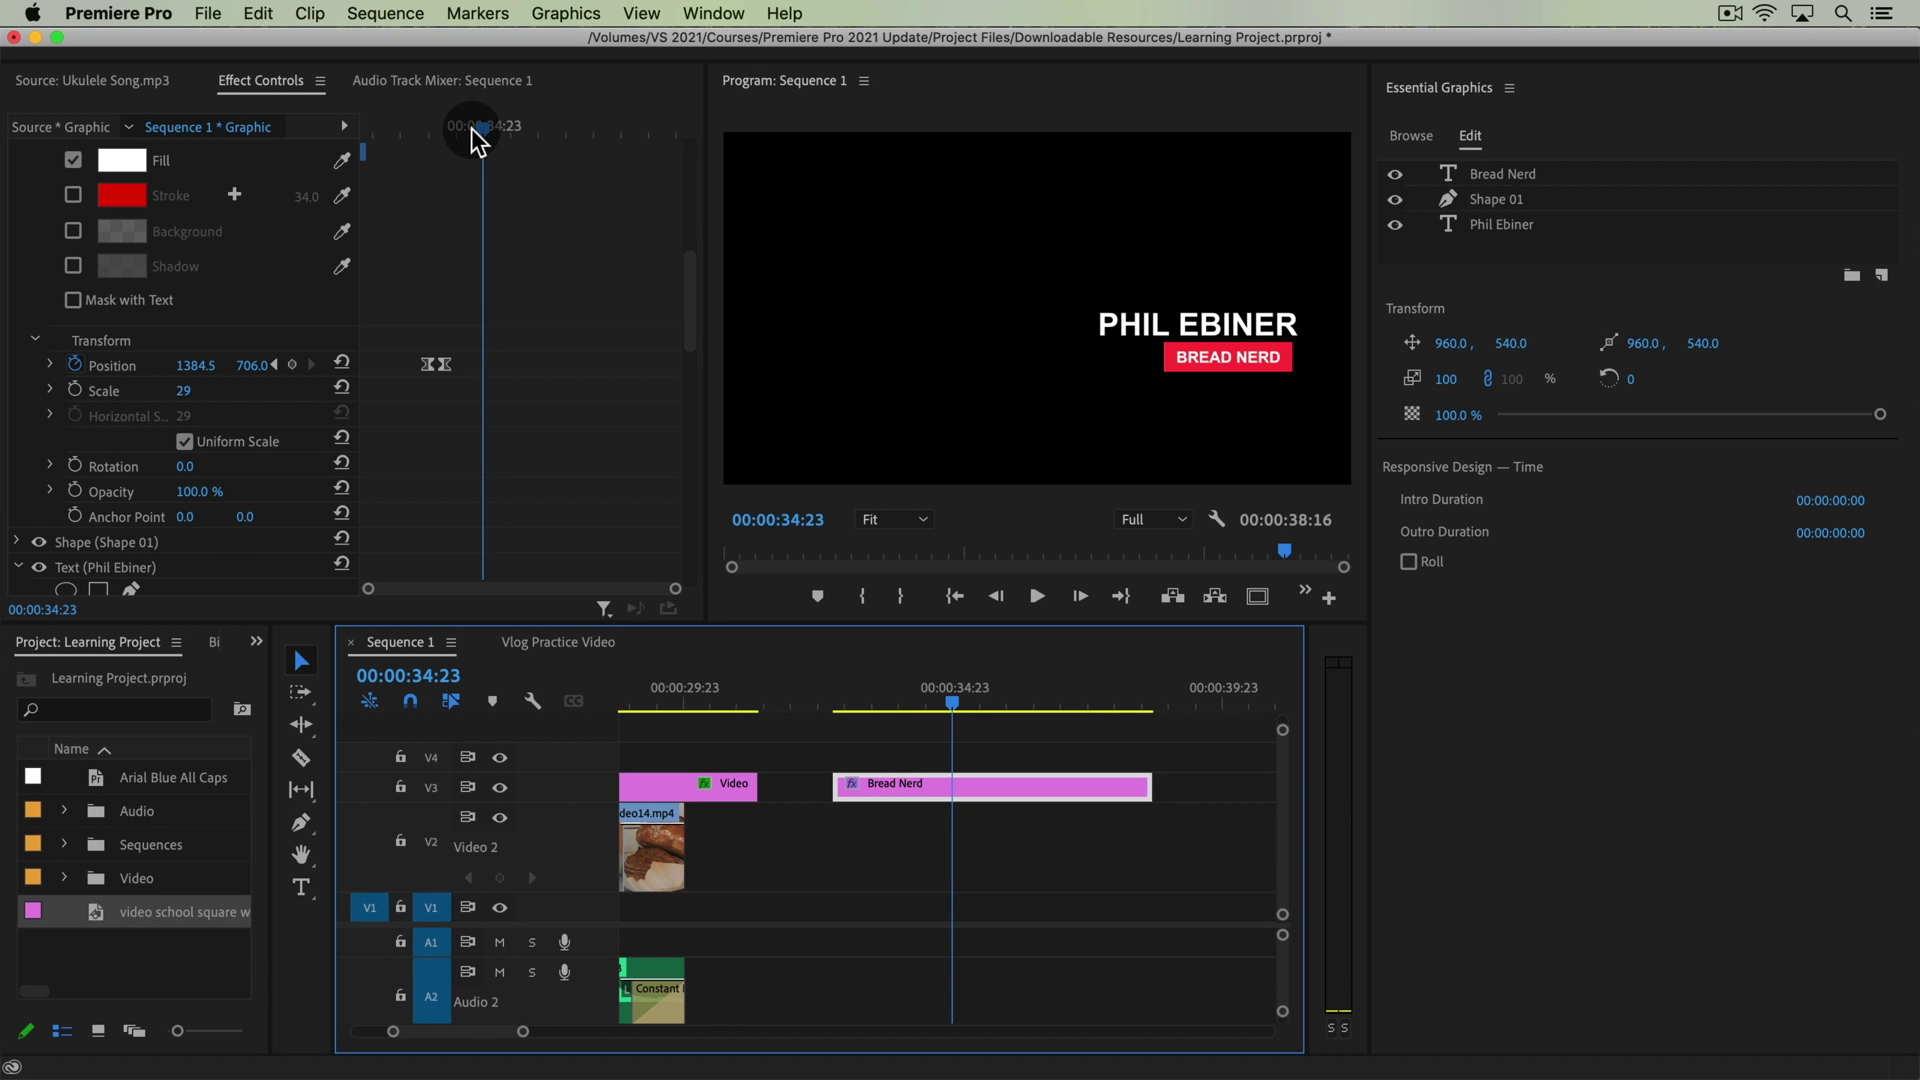
left_click_drag(420, 138, 613, 140)
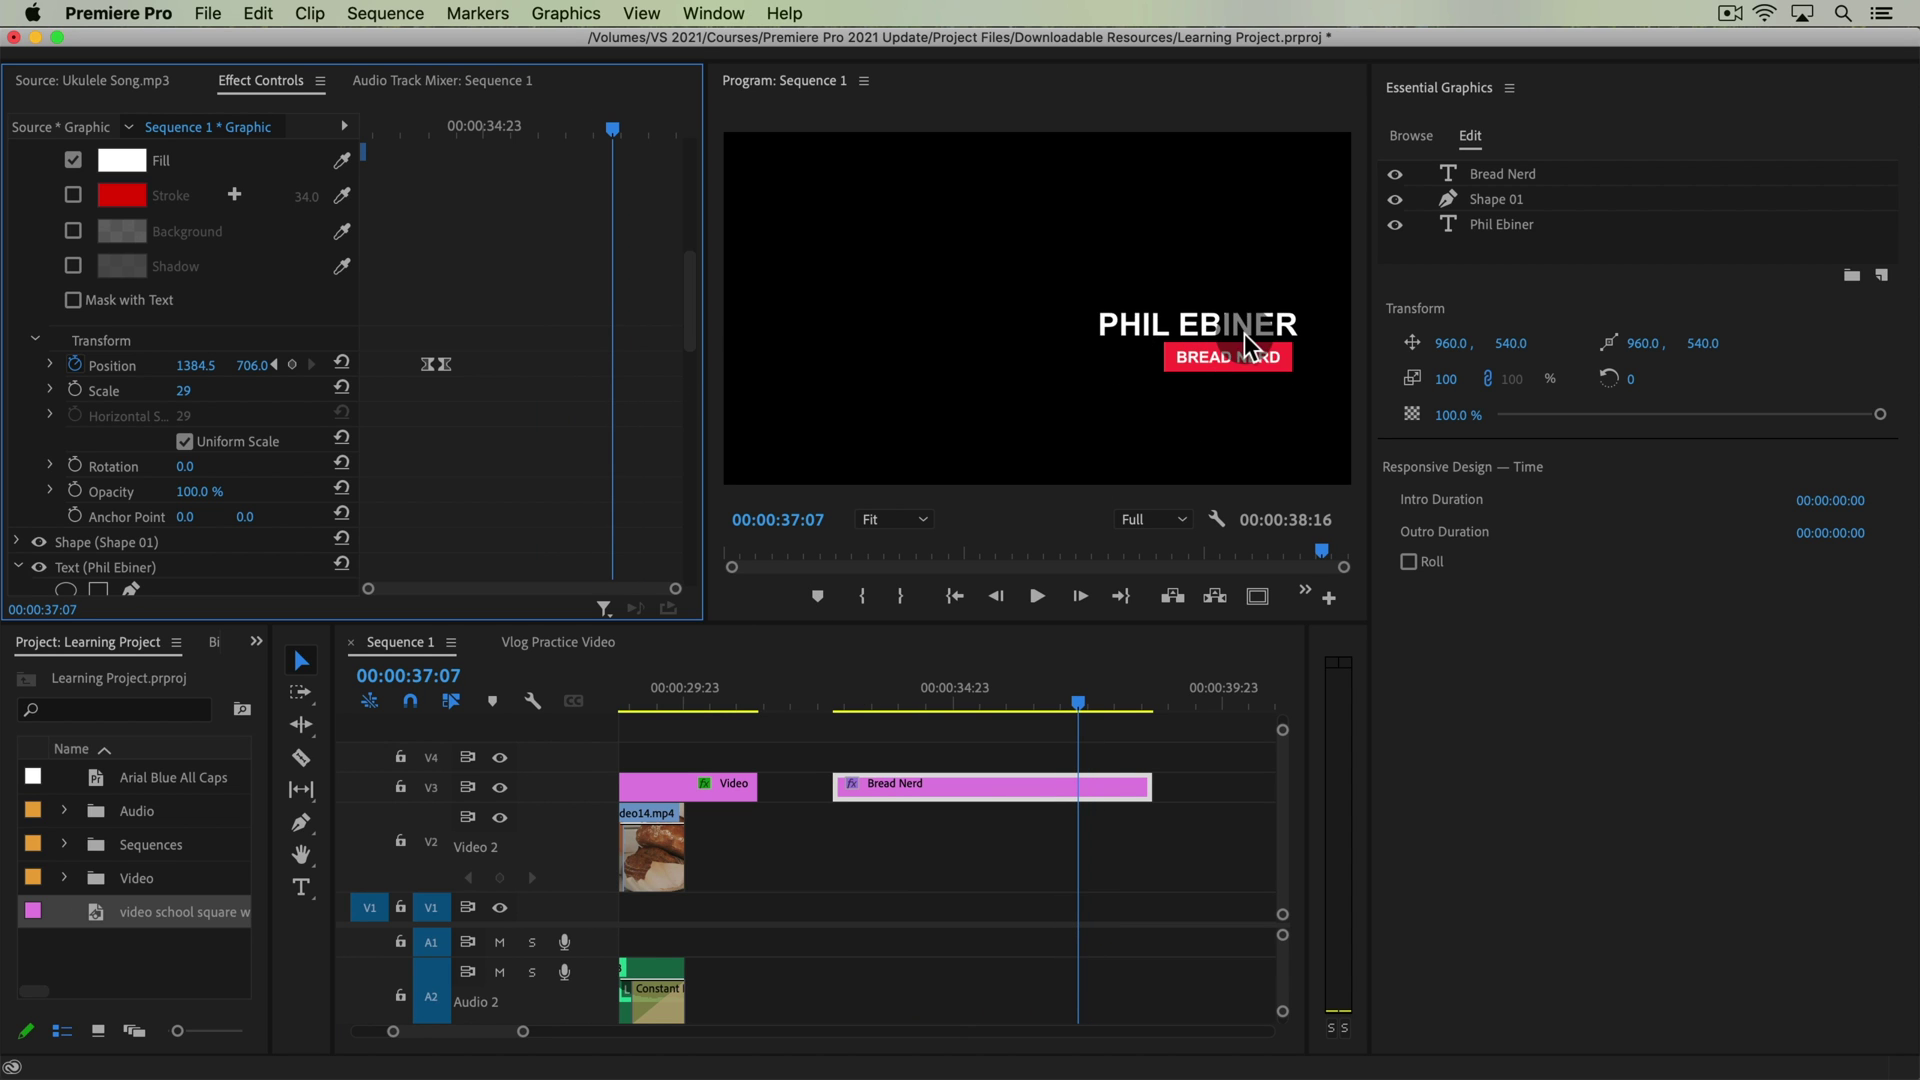
left_click_drag(935, 700, 1130, 720)
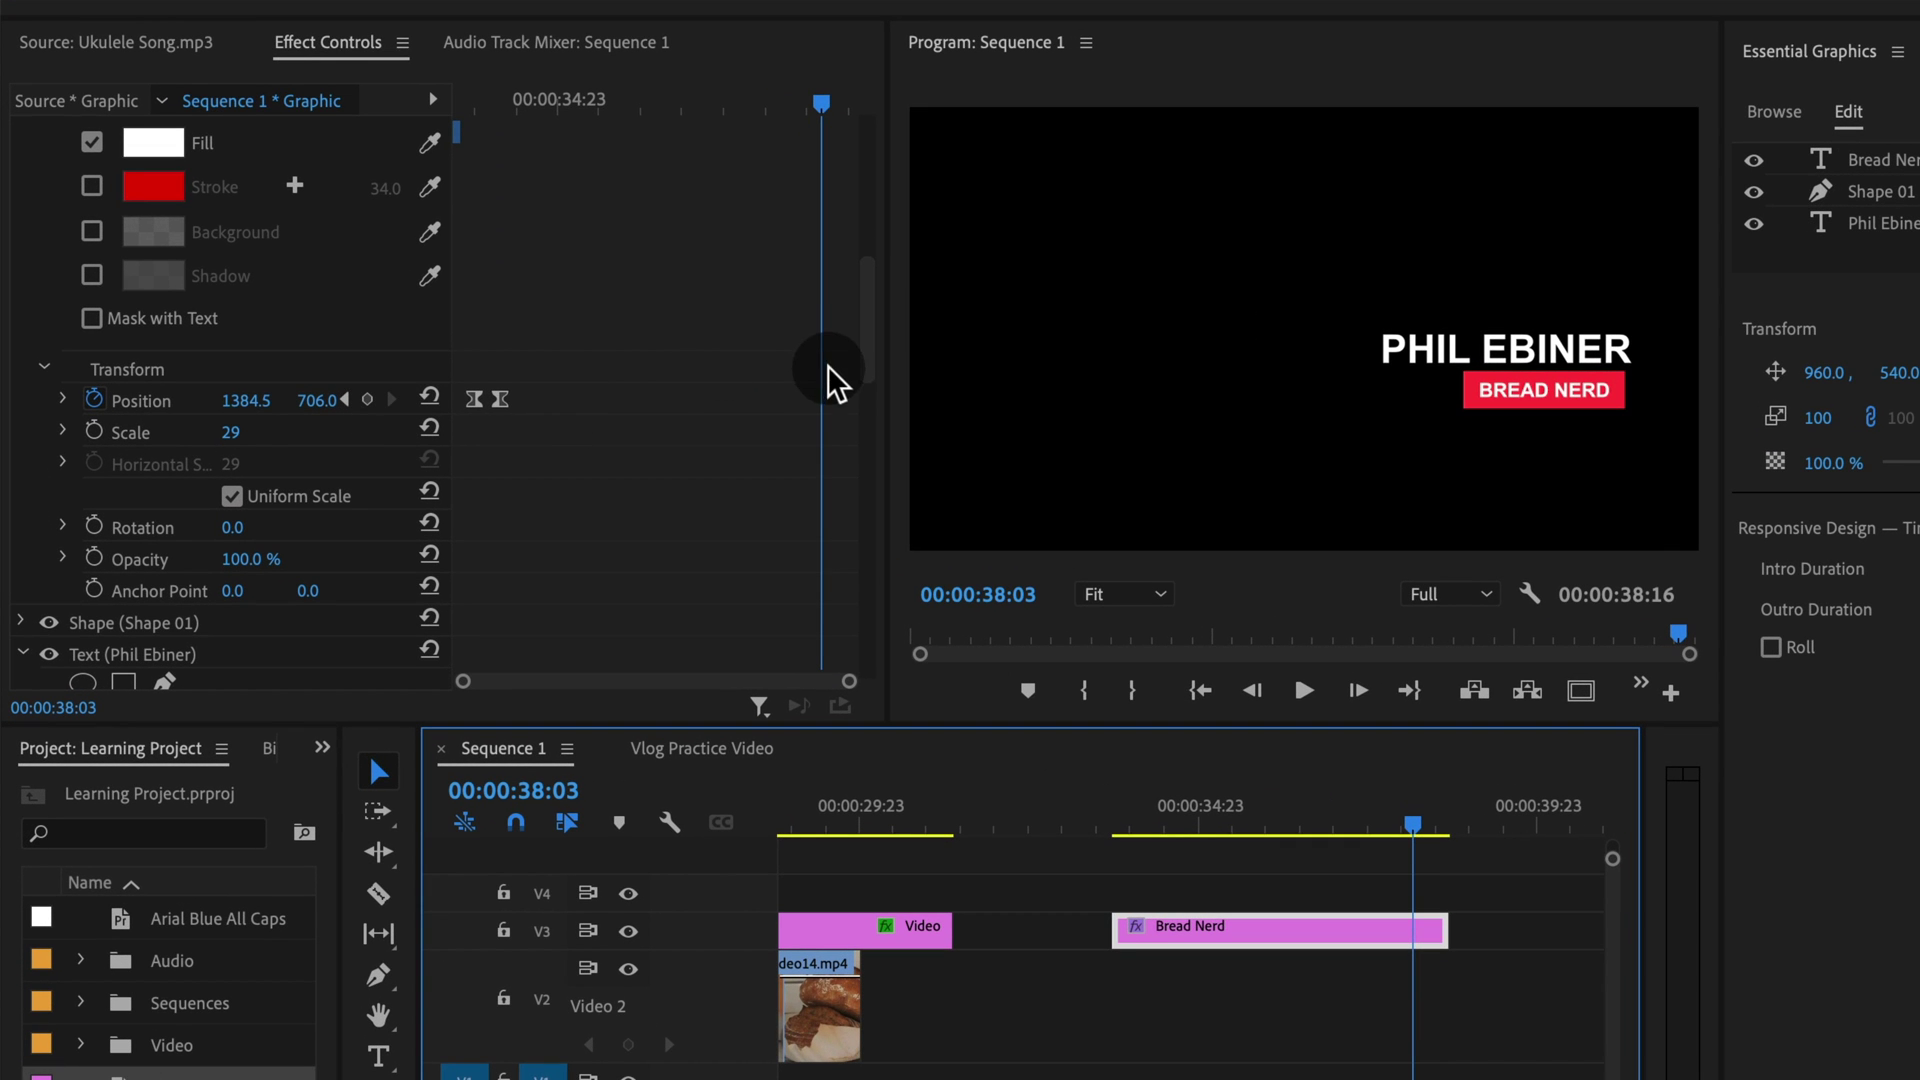
Keyframe BREAD NERD Position at 38:03, then set Position X to 2087.5 at 38:13
left_click(368, 400)
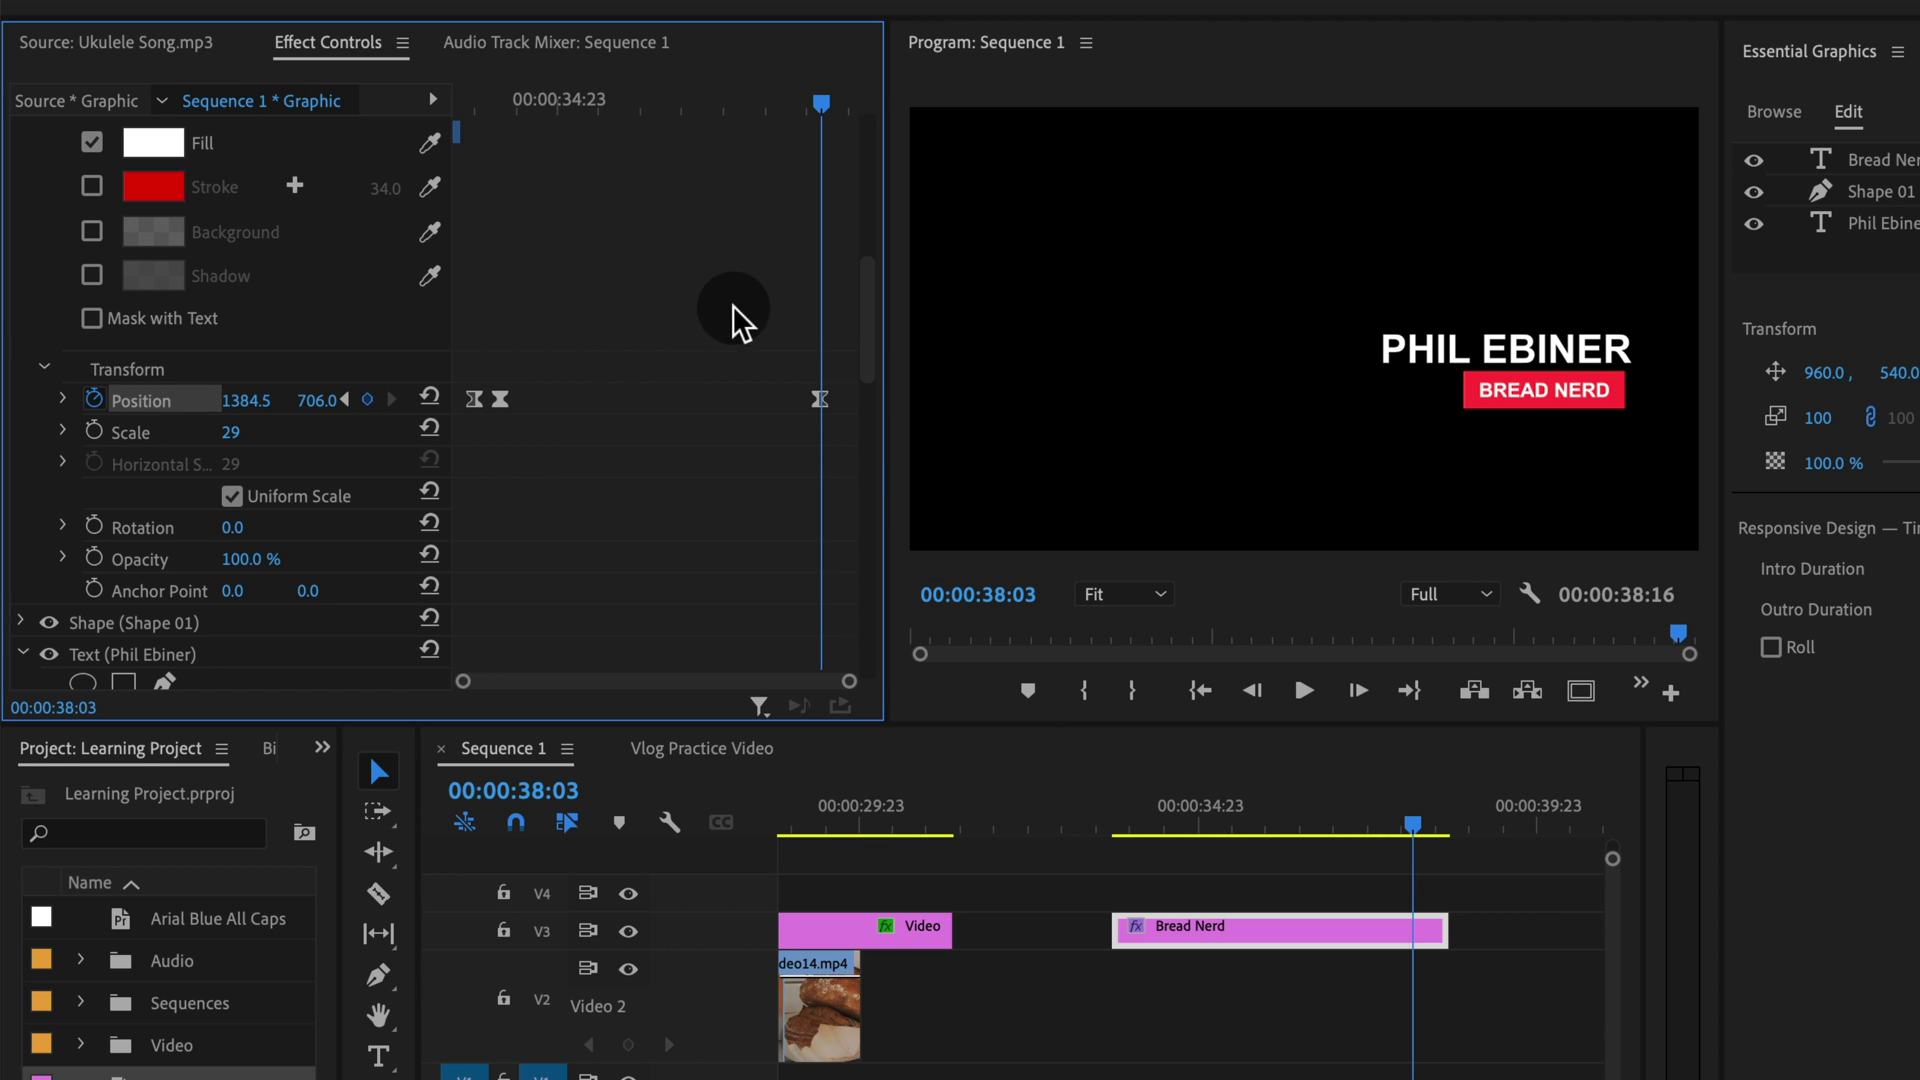
left_click(836, 103)
left_click_drag(841, 102, 860, 107)
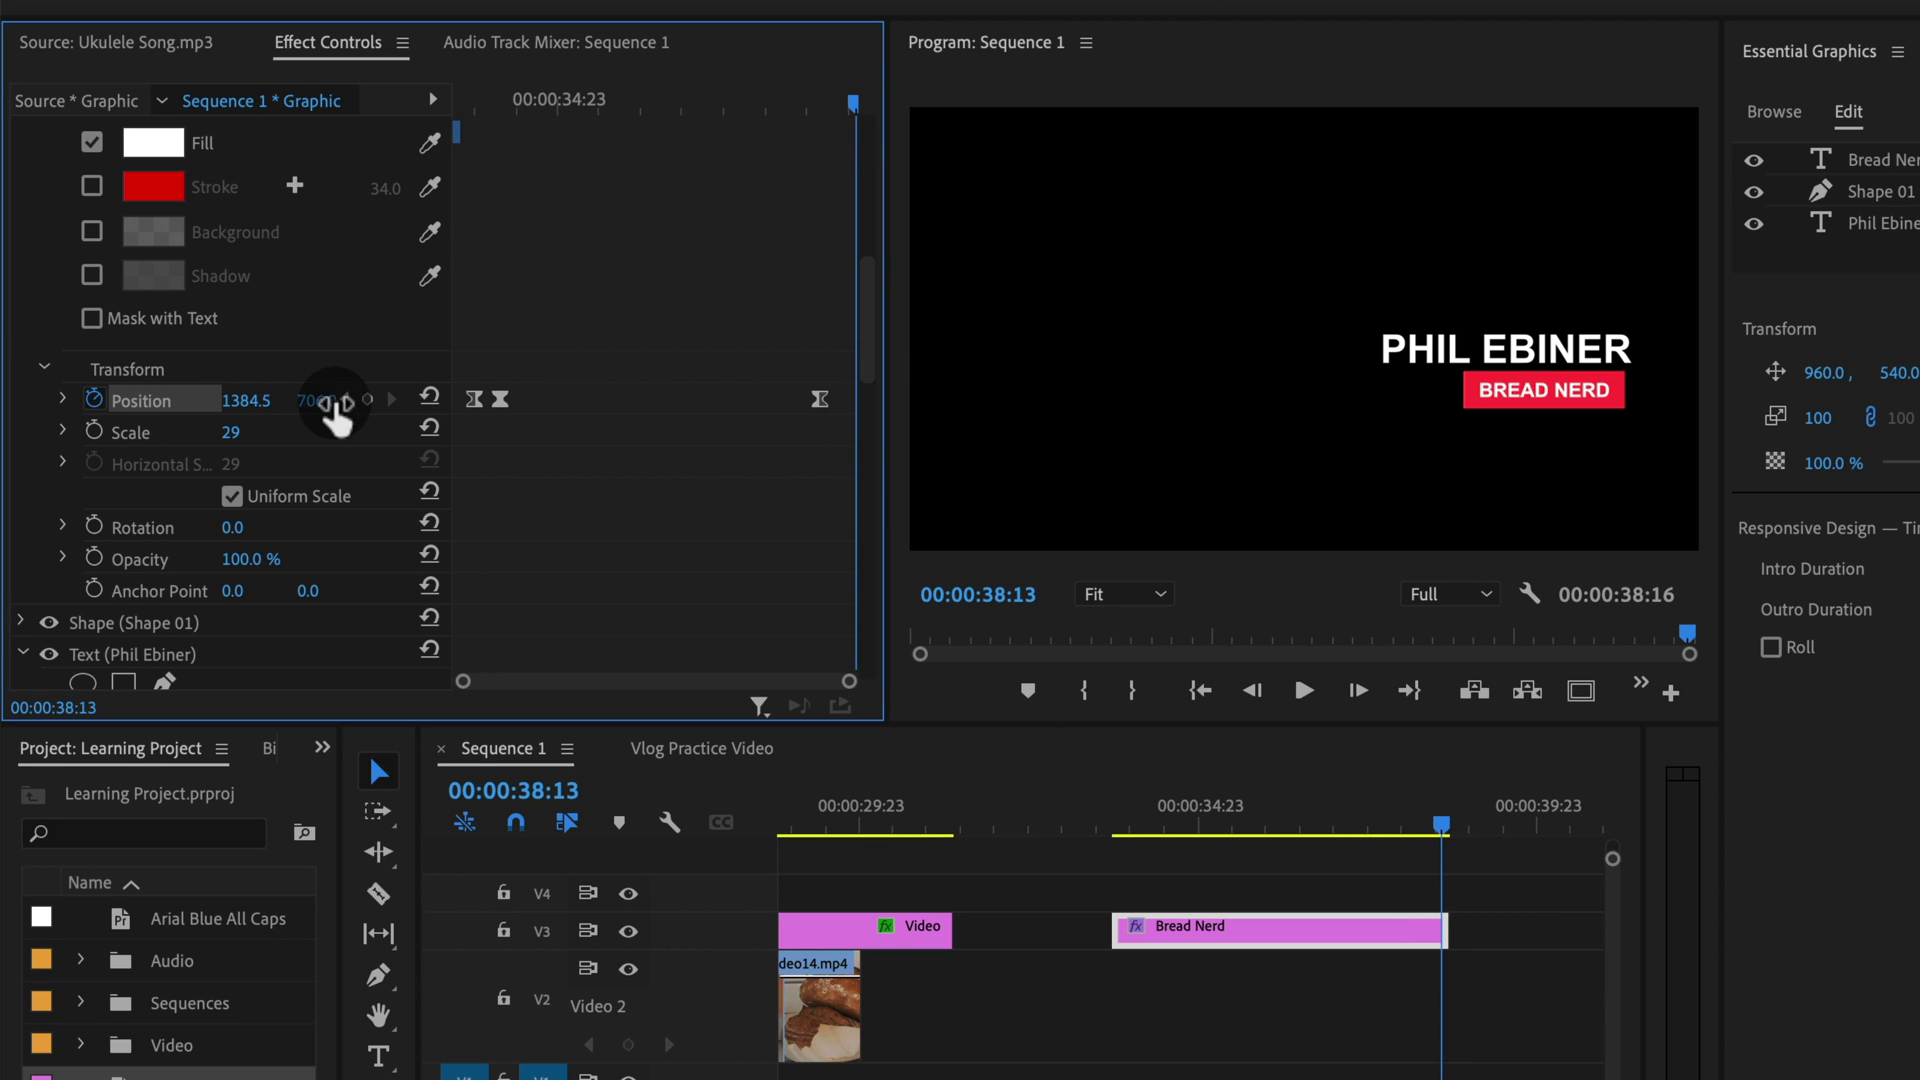
left_click_drag(246, 400, 563, 400)
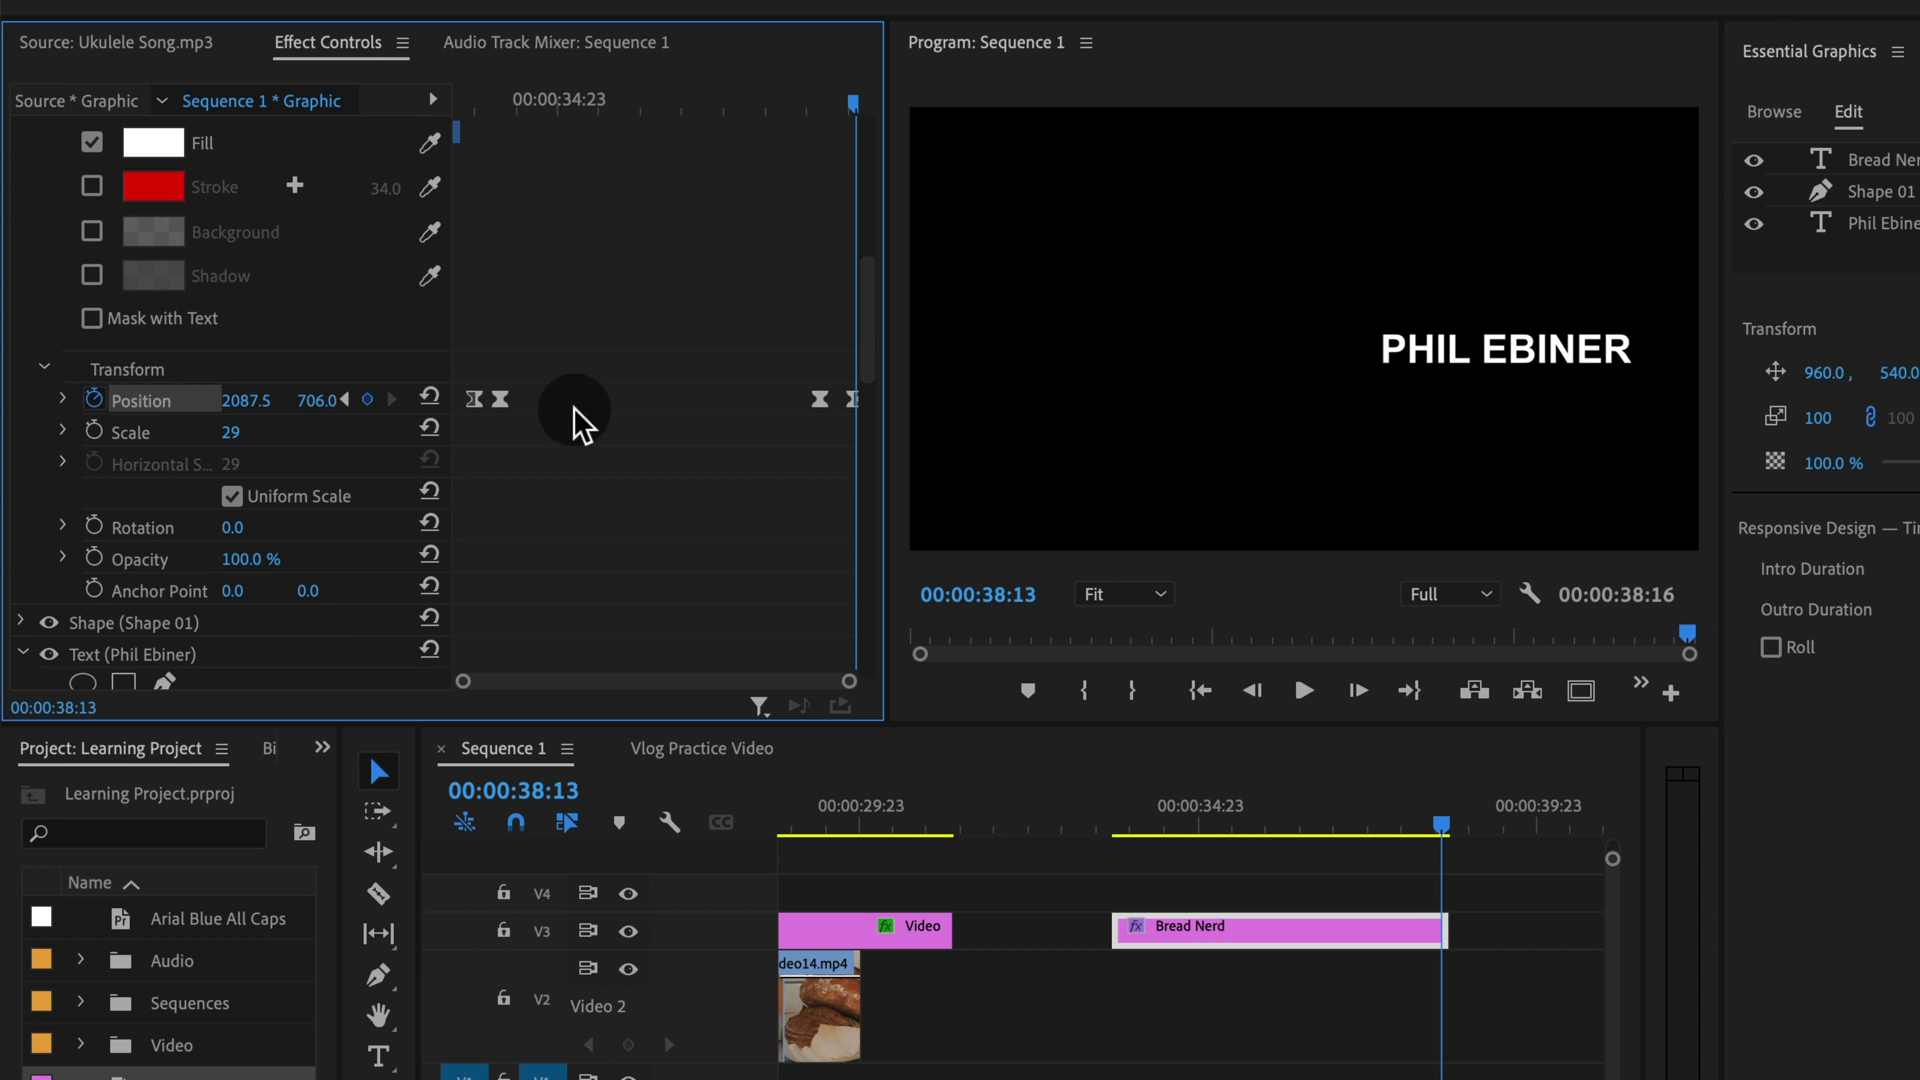
scroll(775, 440, "down", 10)
Select the Phil Ebiner text layer and add a Position keyframe for the name
scroll(777, 435, "up", 10)
scroll(770, 445, "down", 3)
scroll(763, 450, "up", 6)
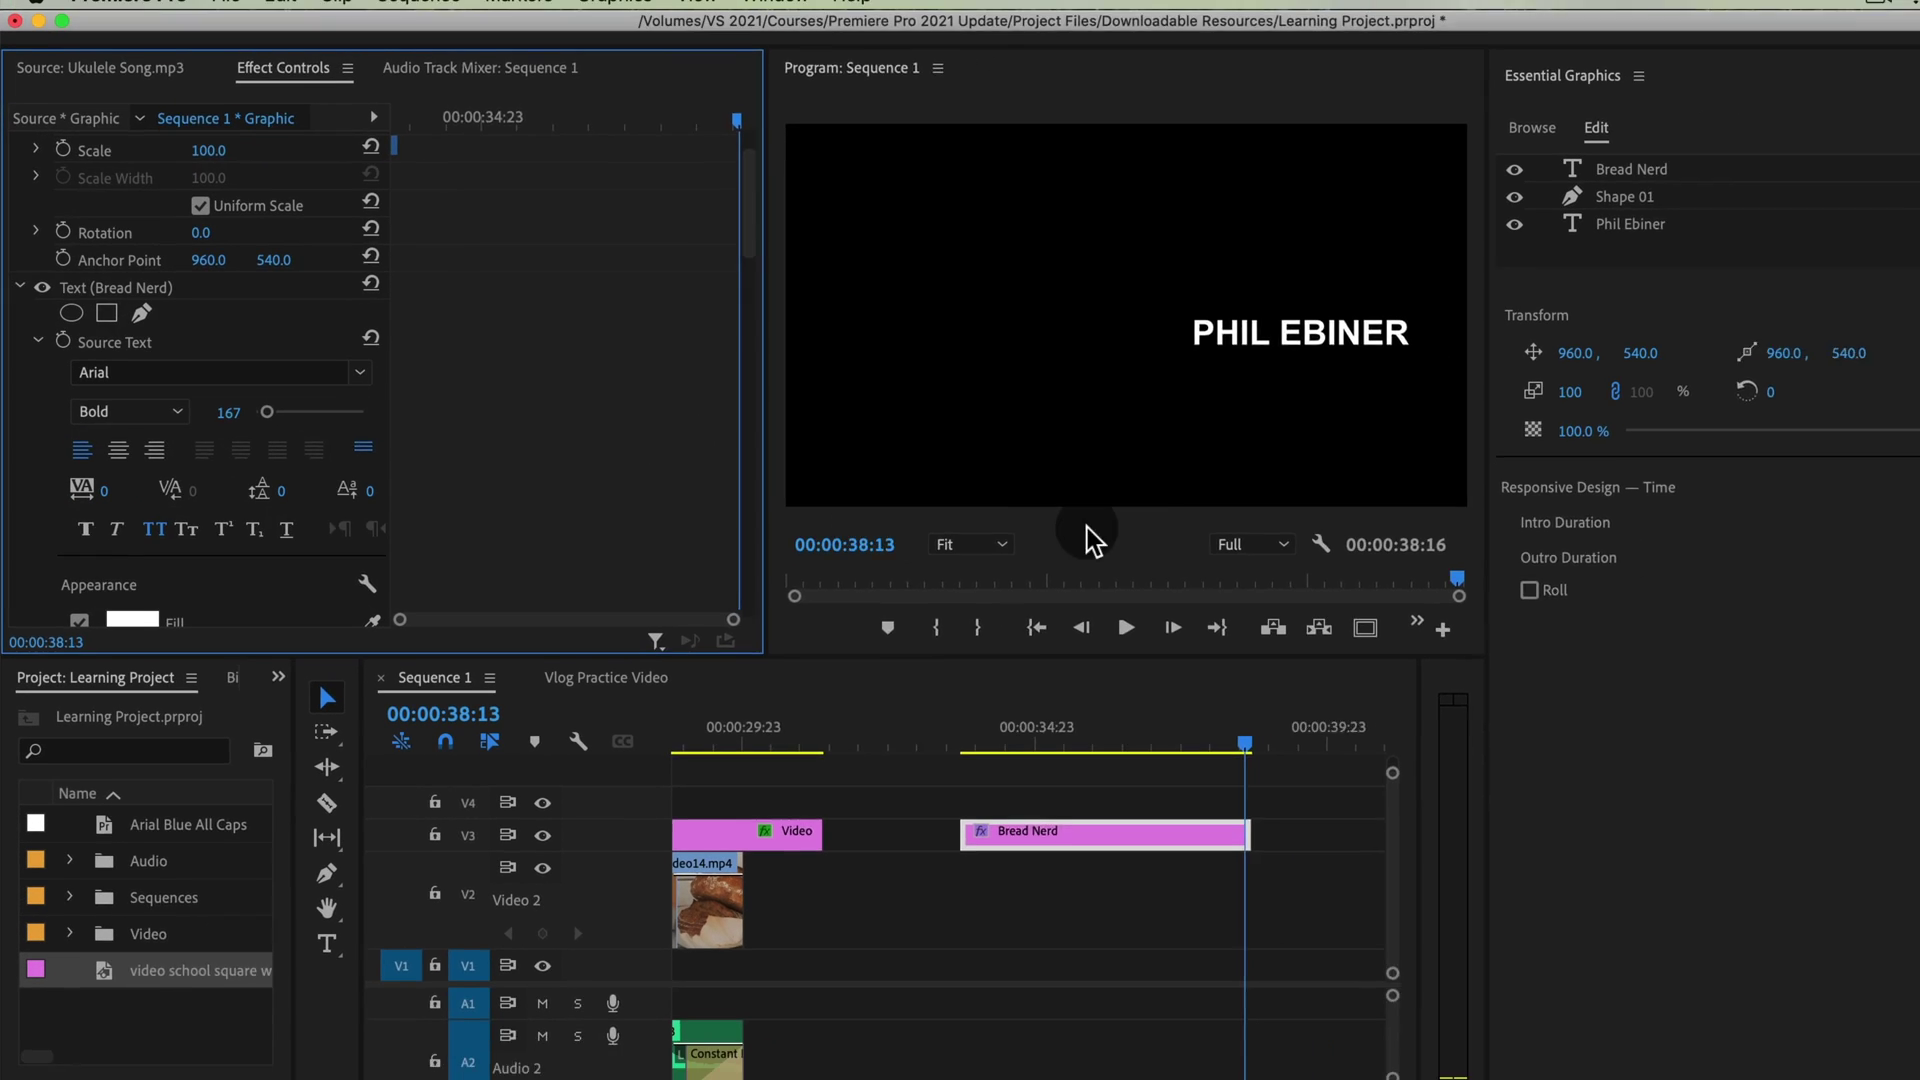
scroll(787, 333, "down", 3)
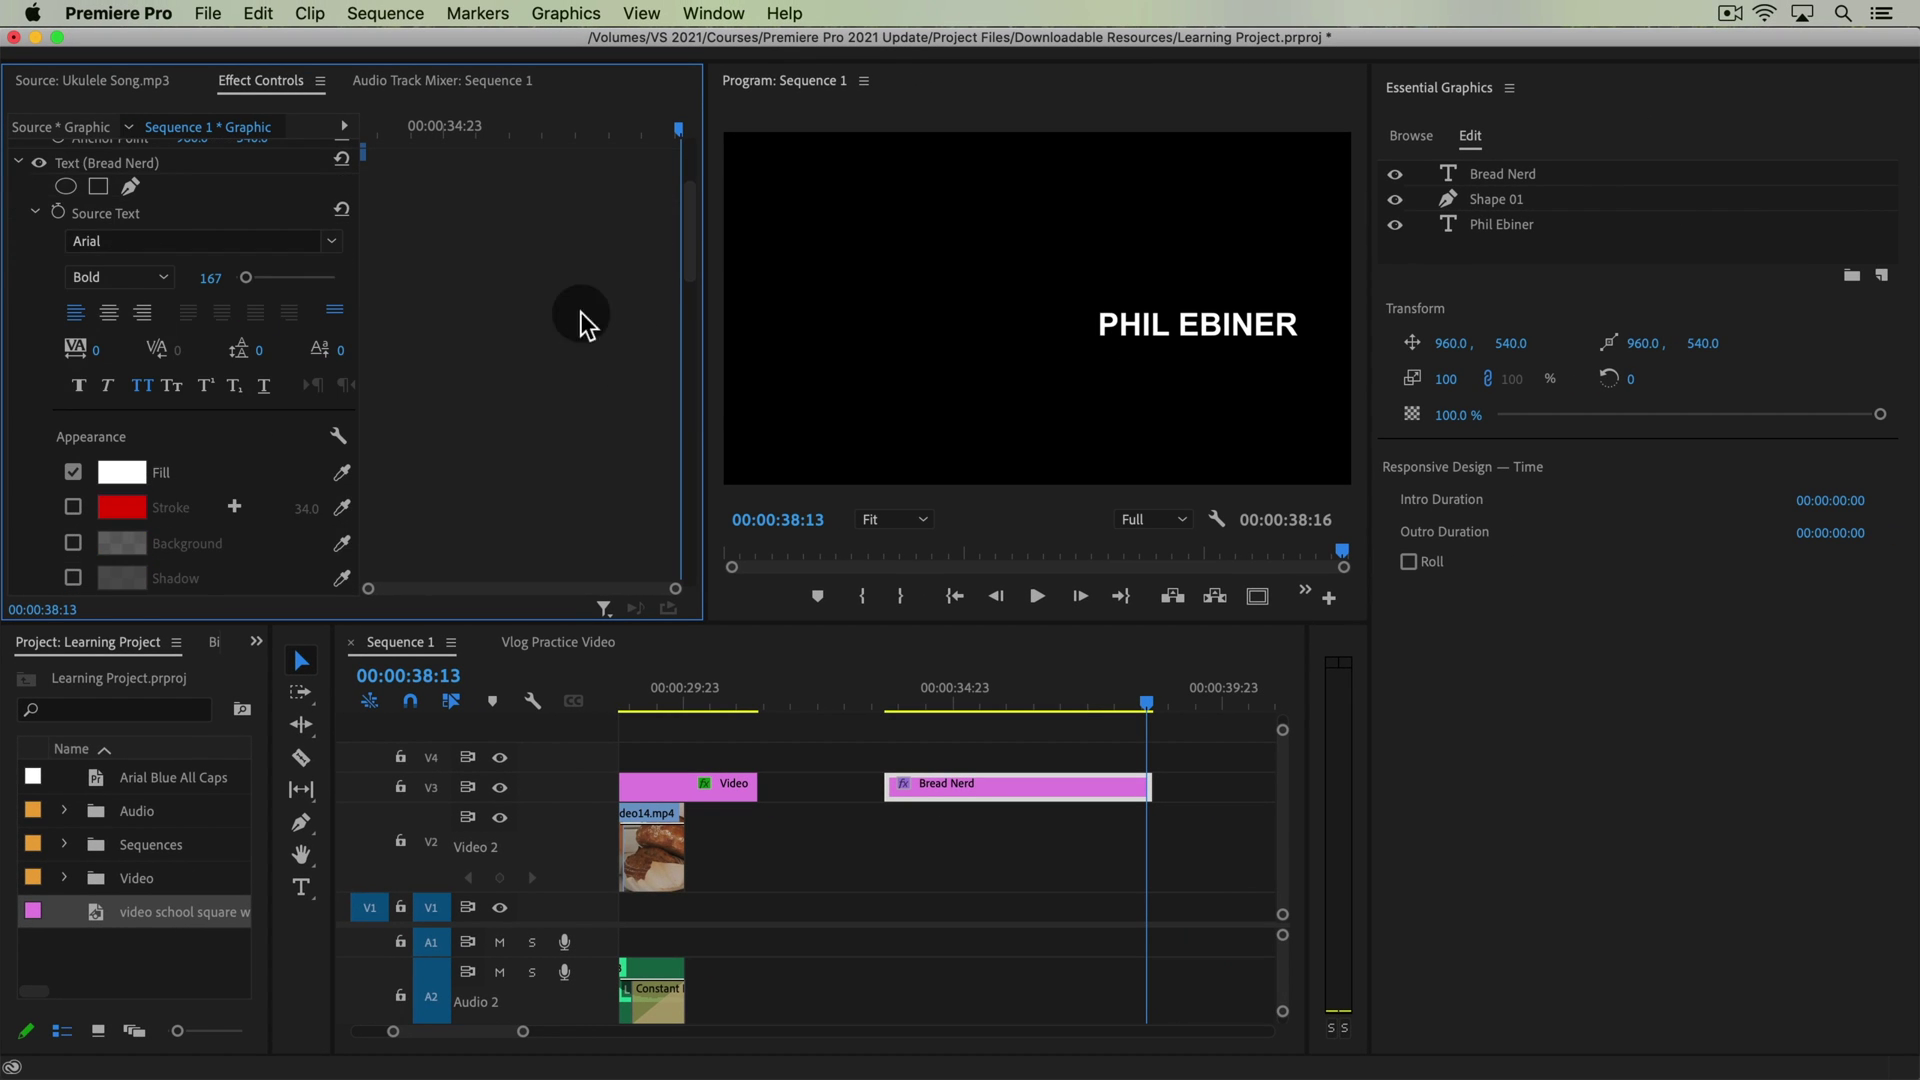
scroll(580, 312, "down", 8)
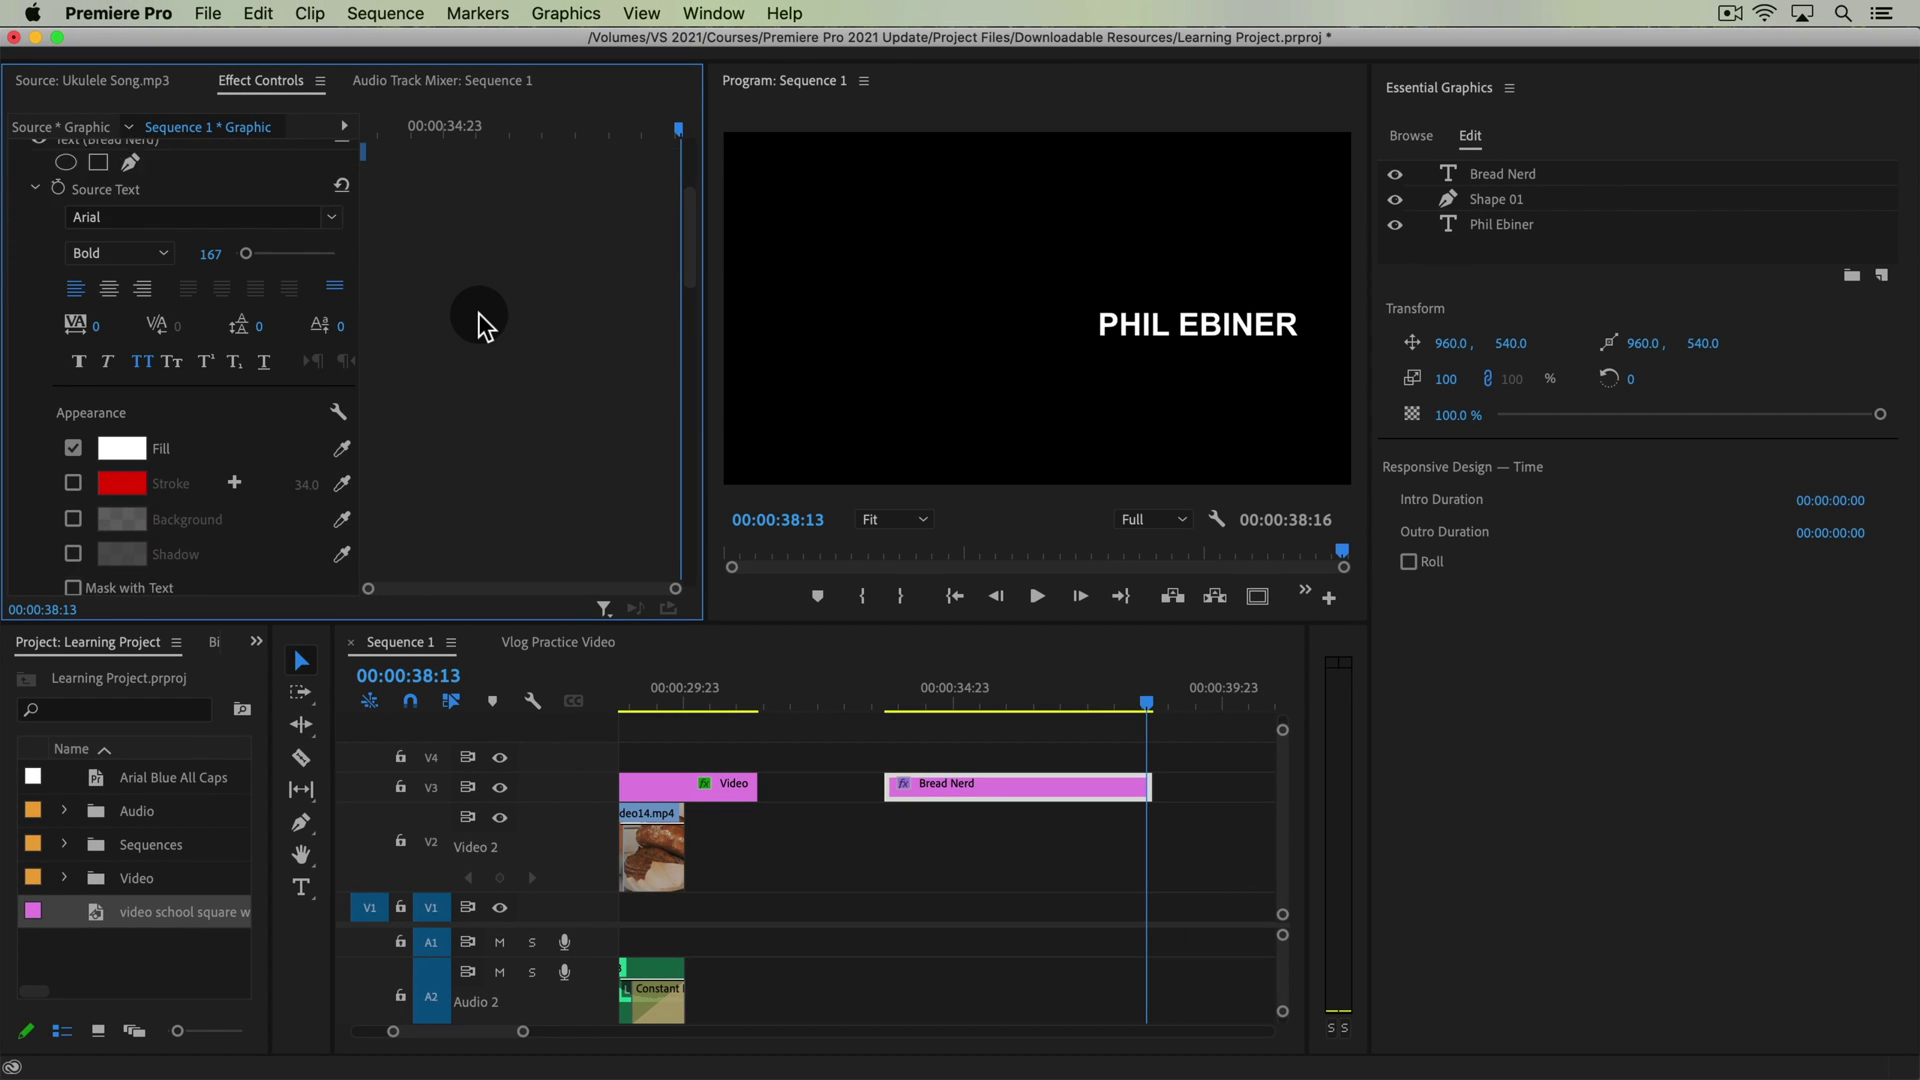
scroll(504, 393, "down", 3)
left_click(208, 303)
scroll(526, 340, "down", 8)
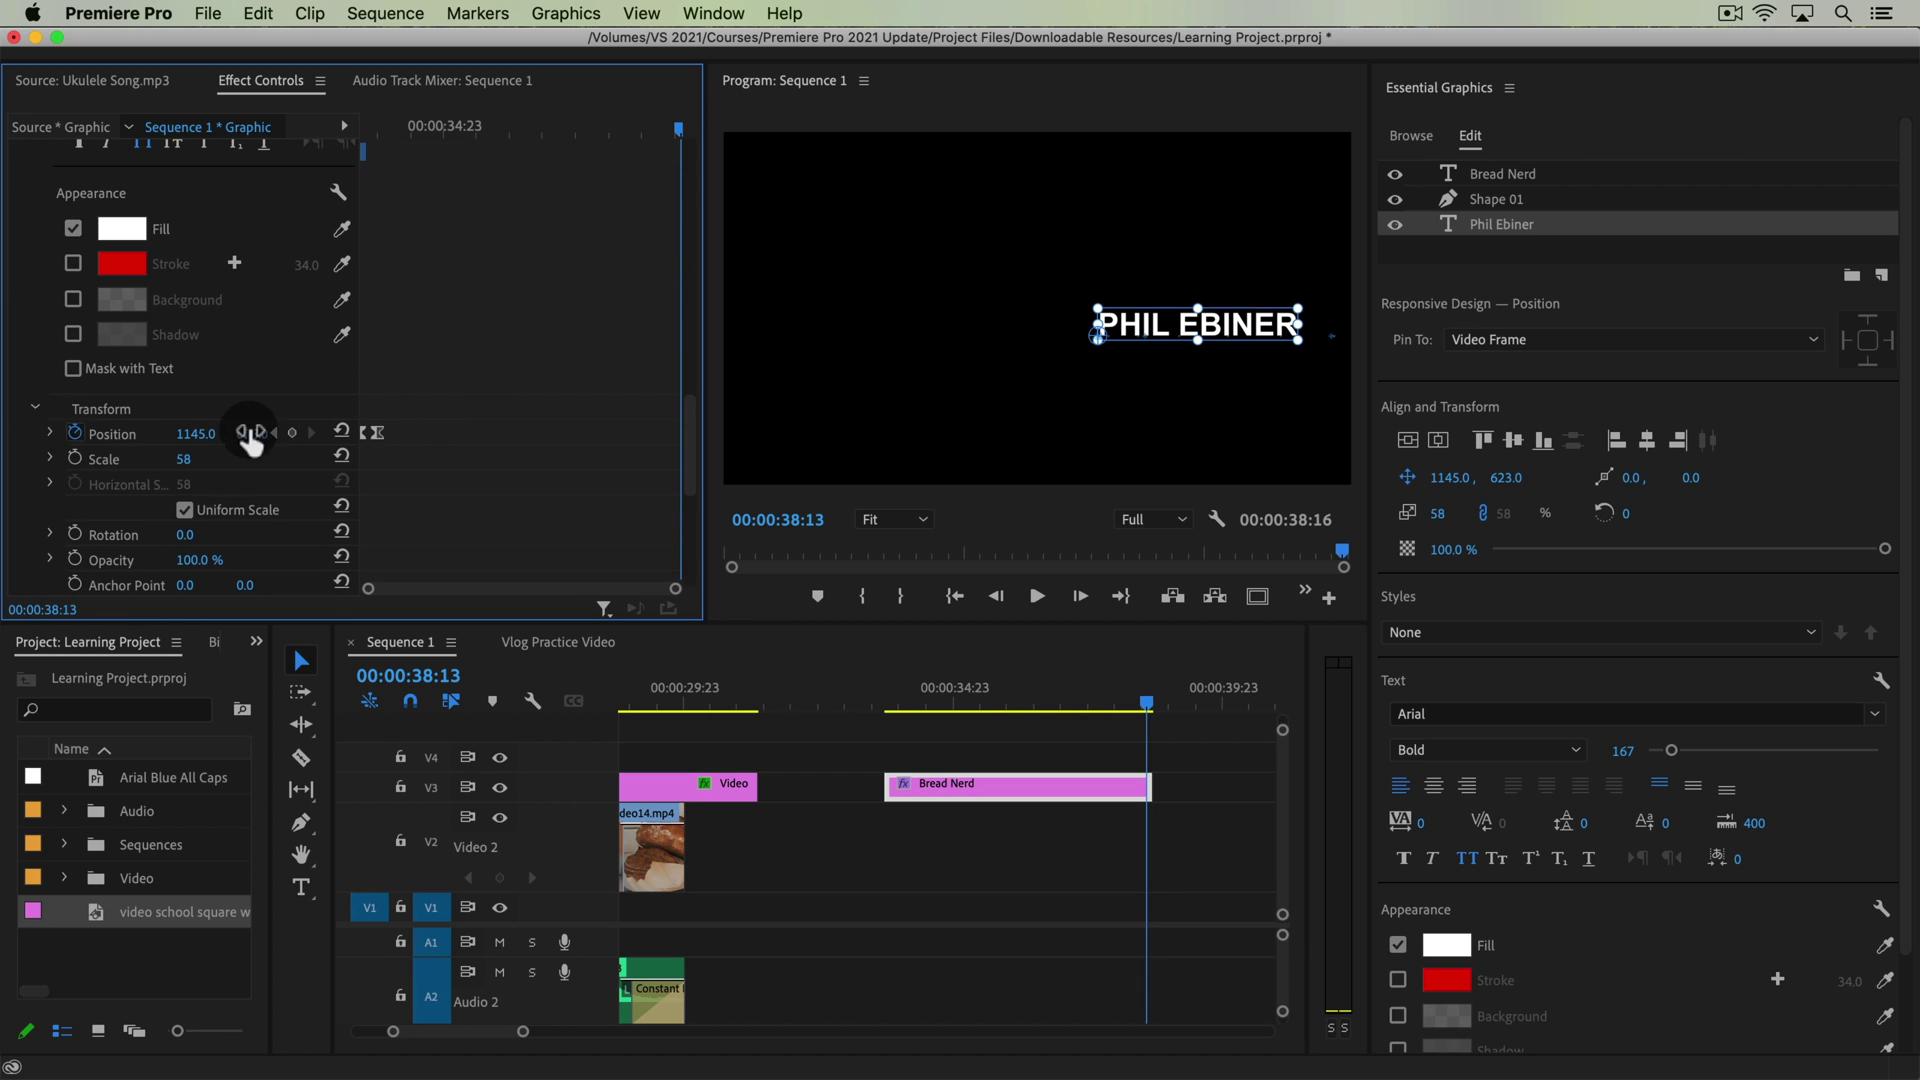
left_click(296, 442)
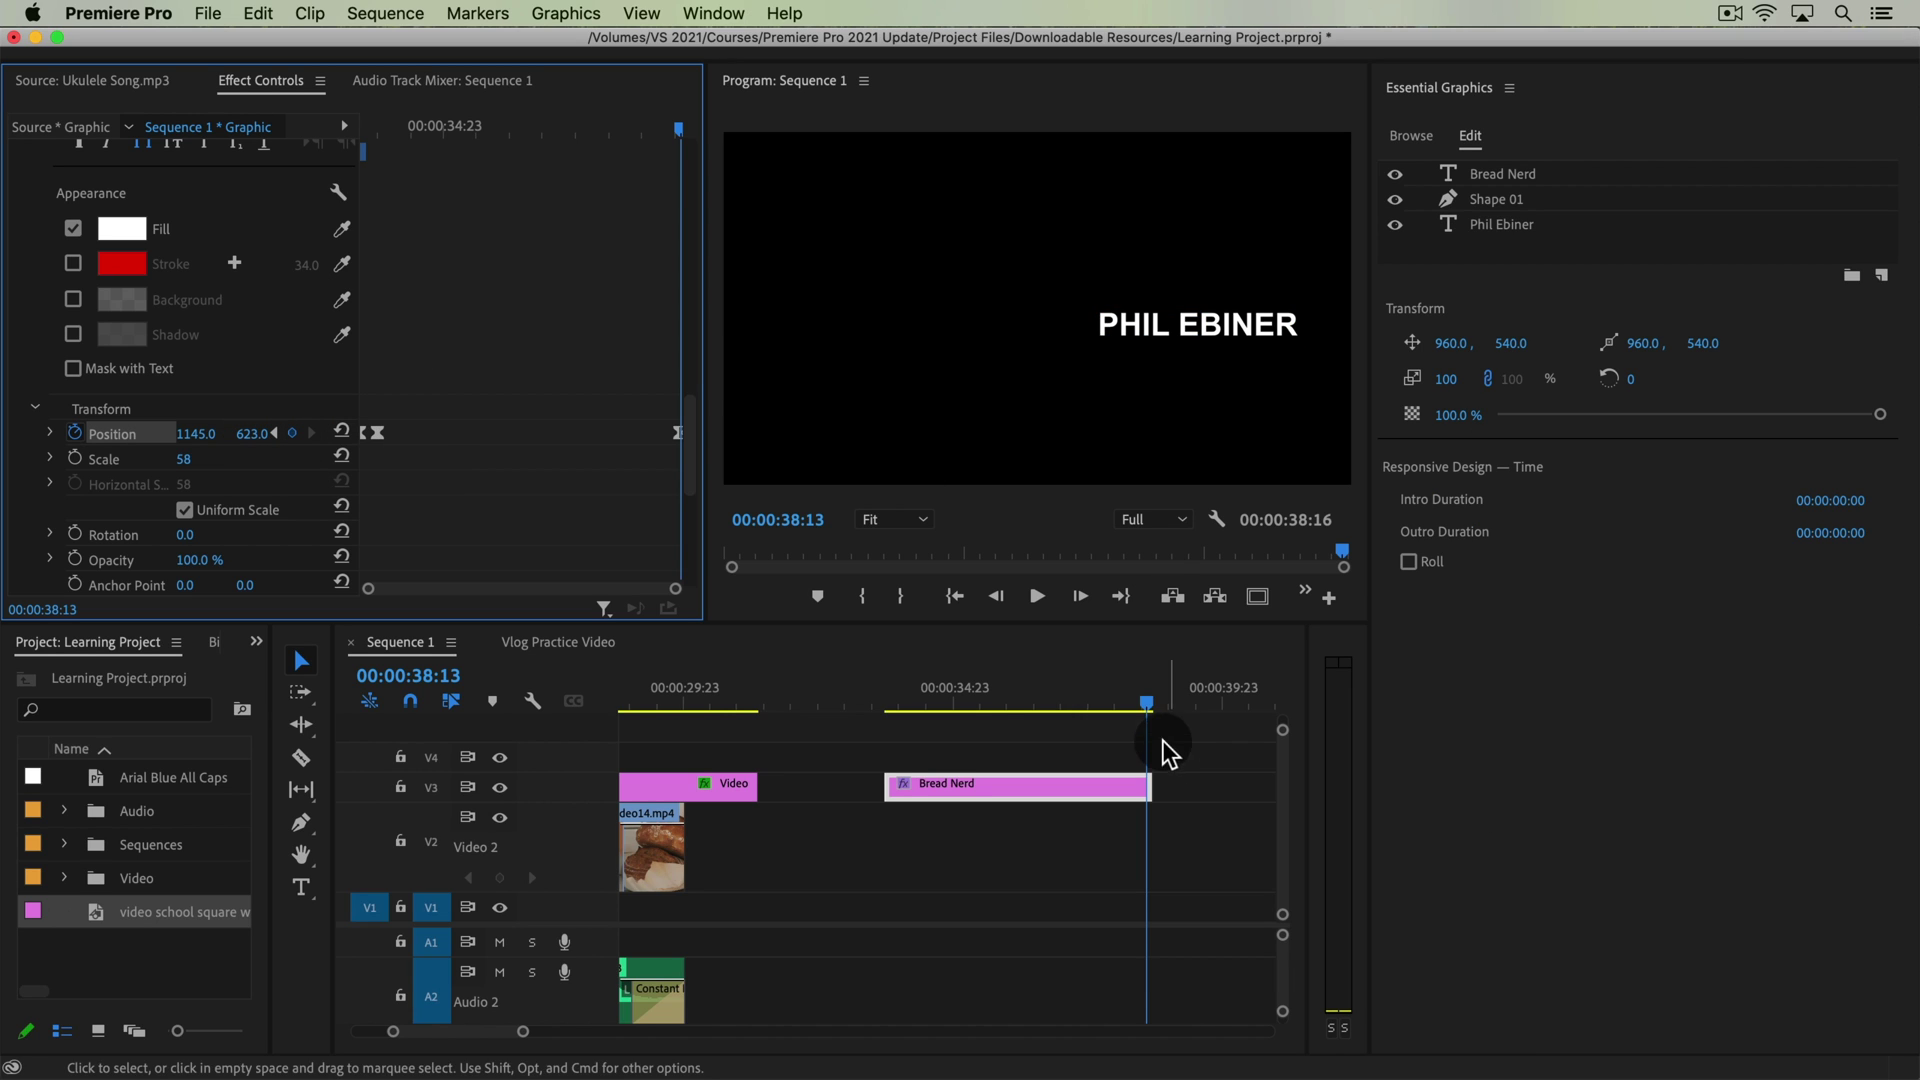
On the clip's last frame, test sliding the name text right, then undo it
left_click(1148, 708)
left_click_drag(1148, 710, 1155, 712)
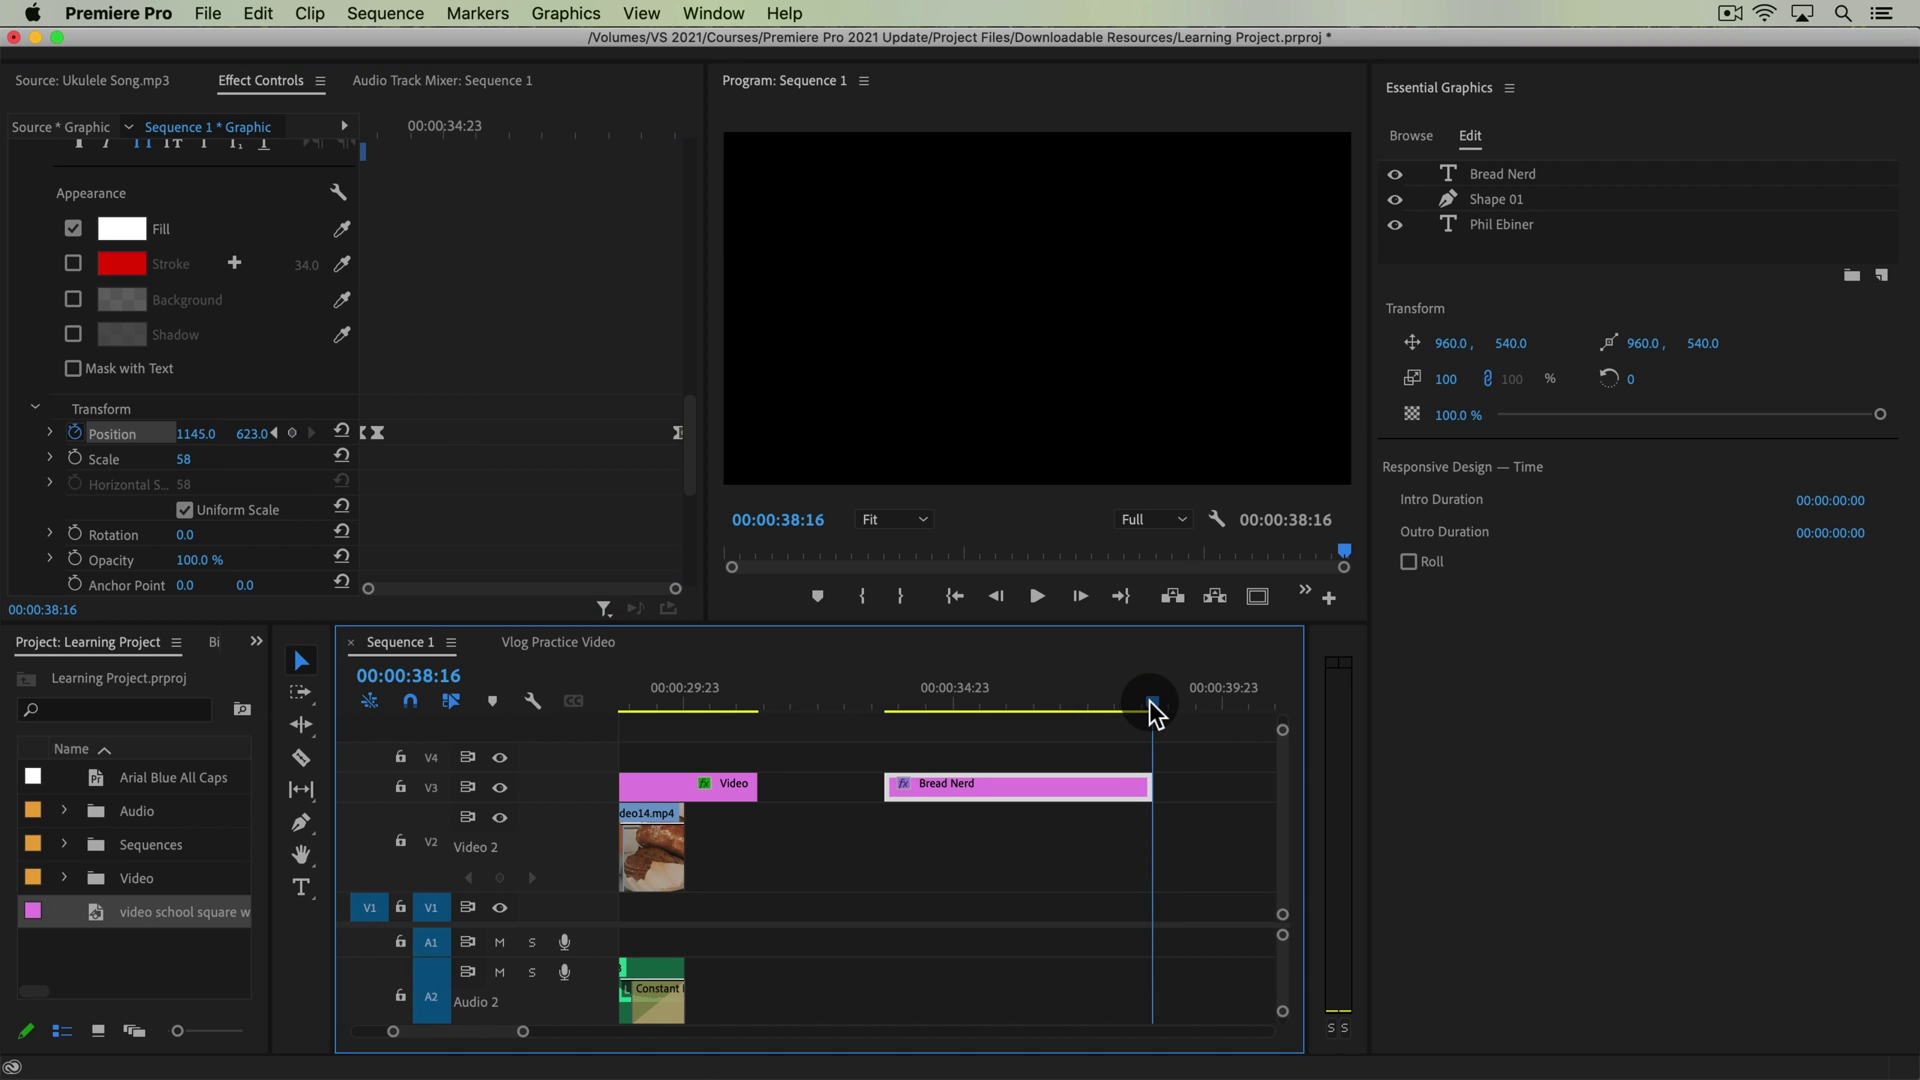
key("Left")
left_click_drag(205, 434, 244, 434)
key("super+z")
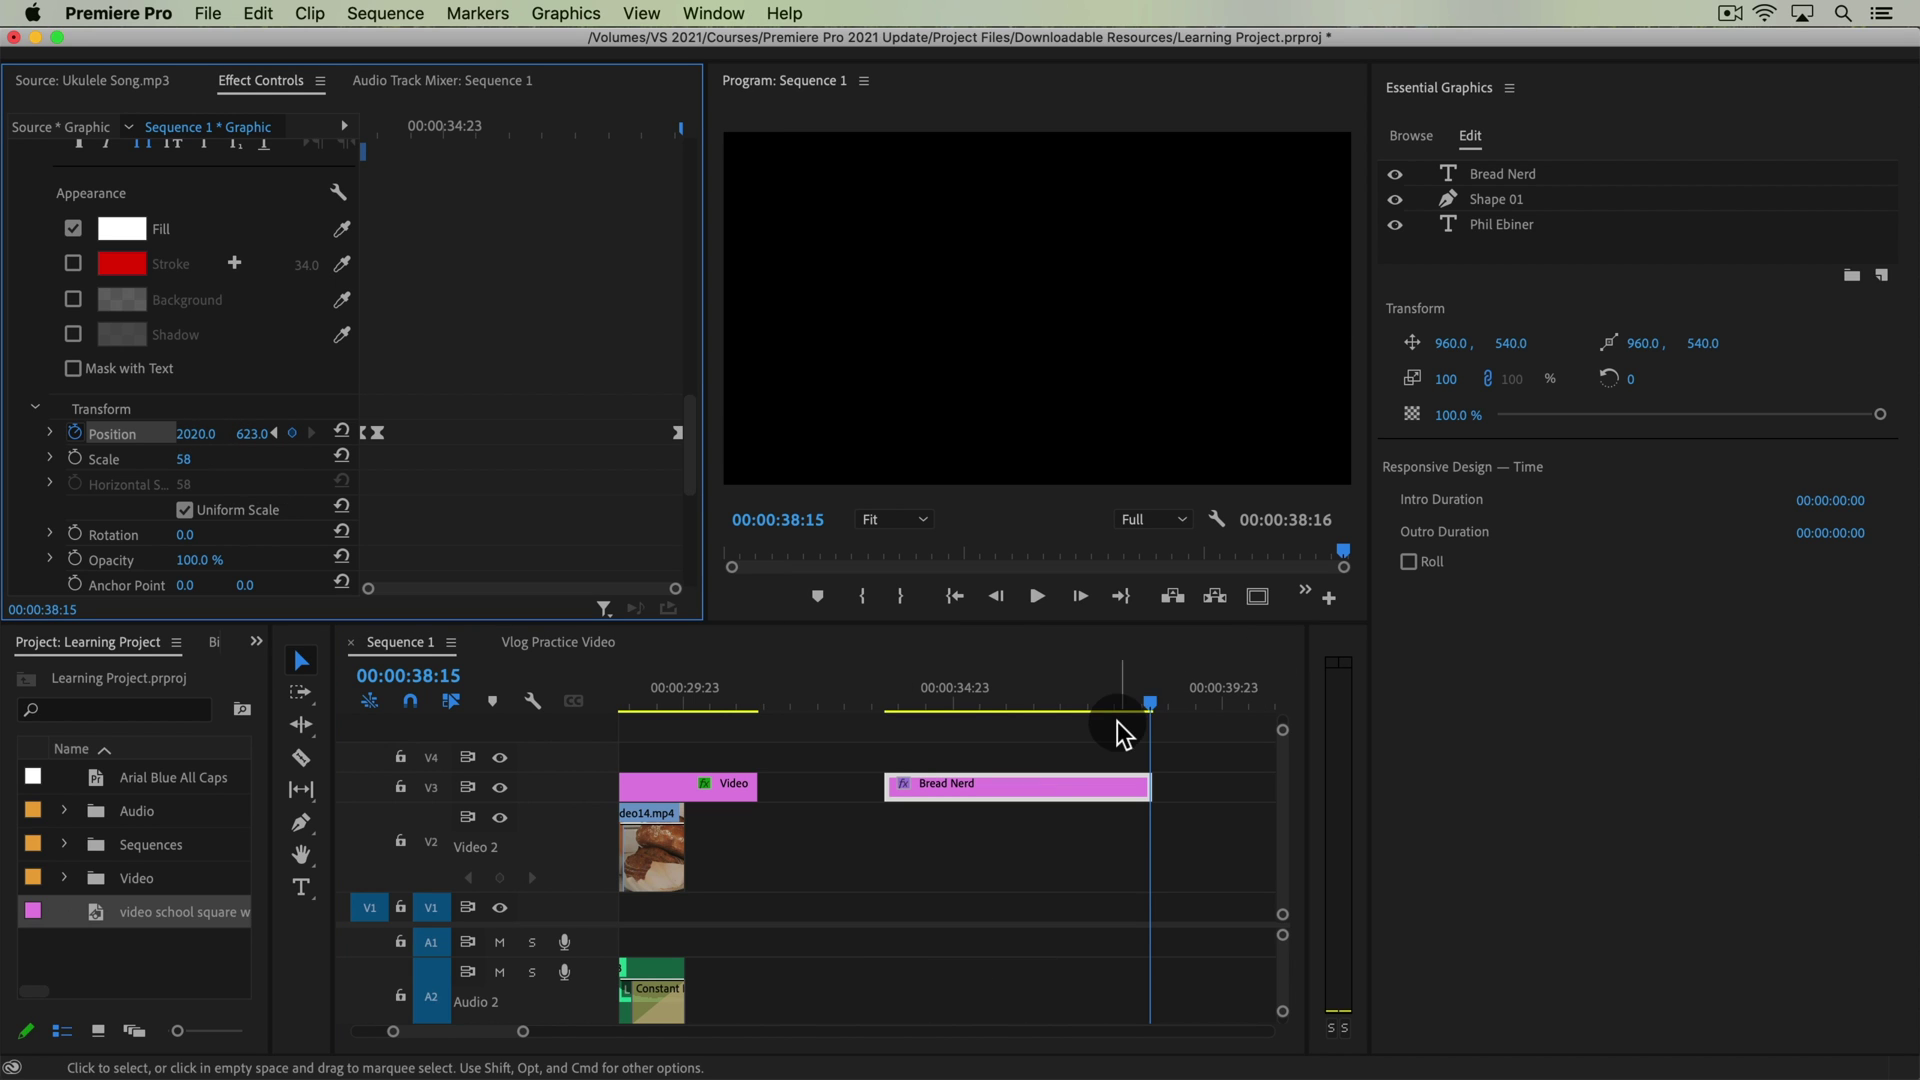
left_click_drag(1130, 712, 1118, 698)
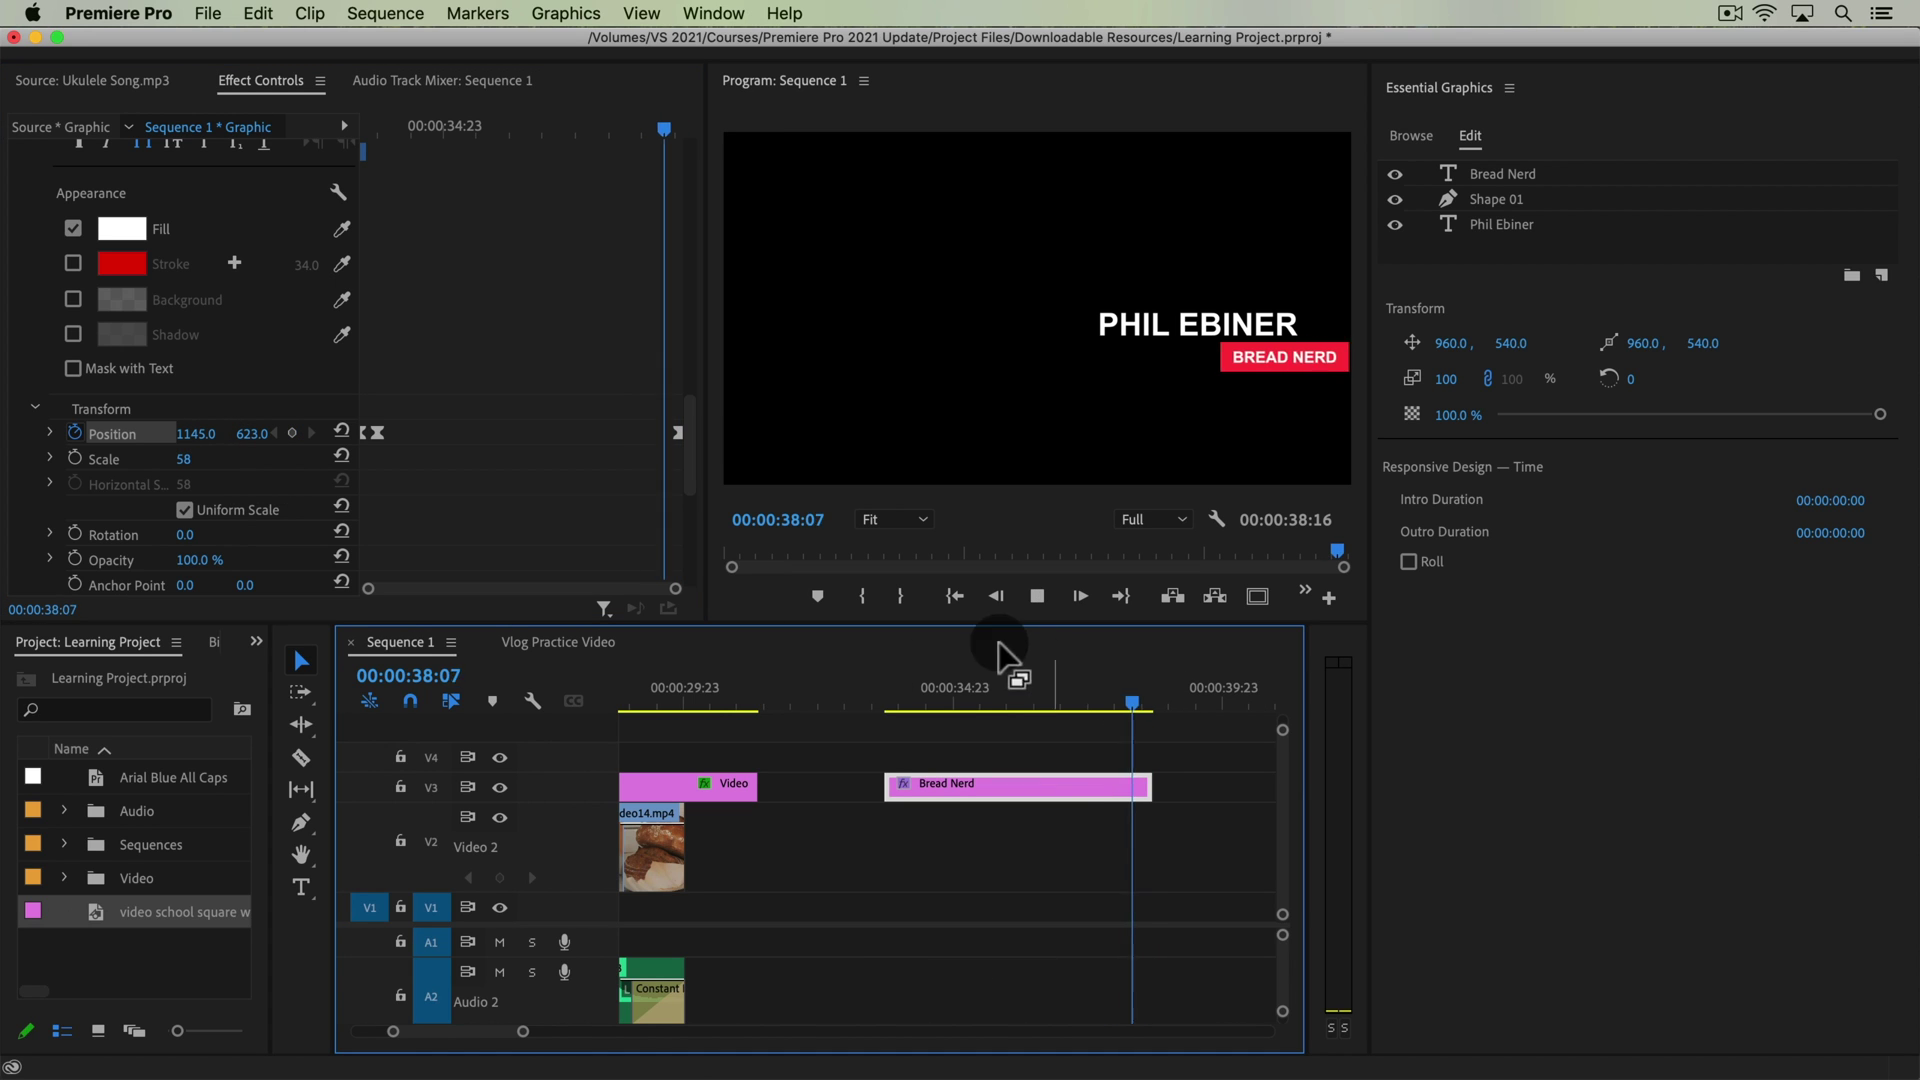
Play back the sequence and stop near the end of the title
key("space")
left_click(1047, 680)
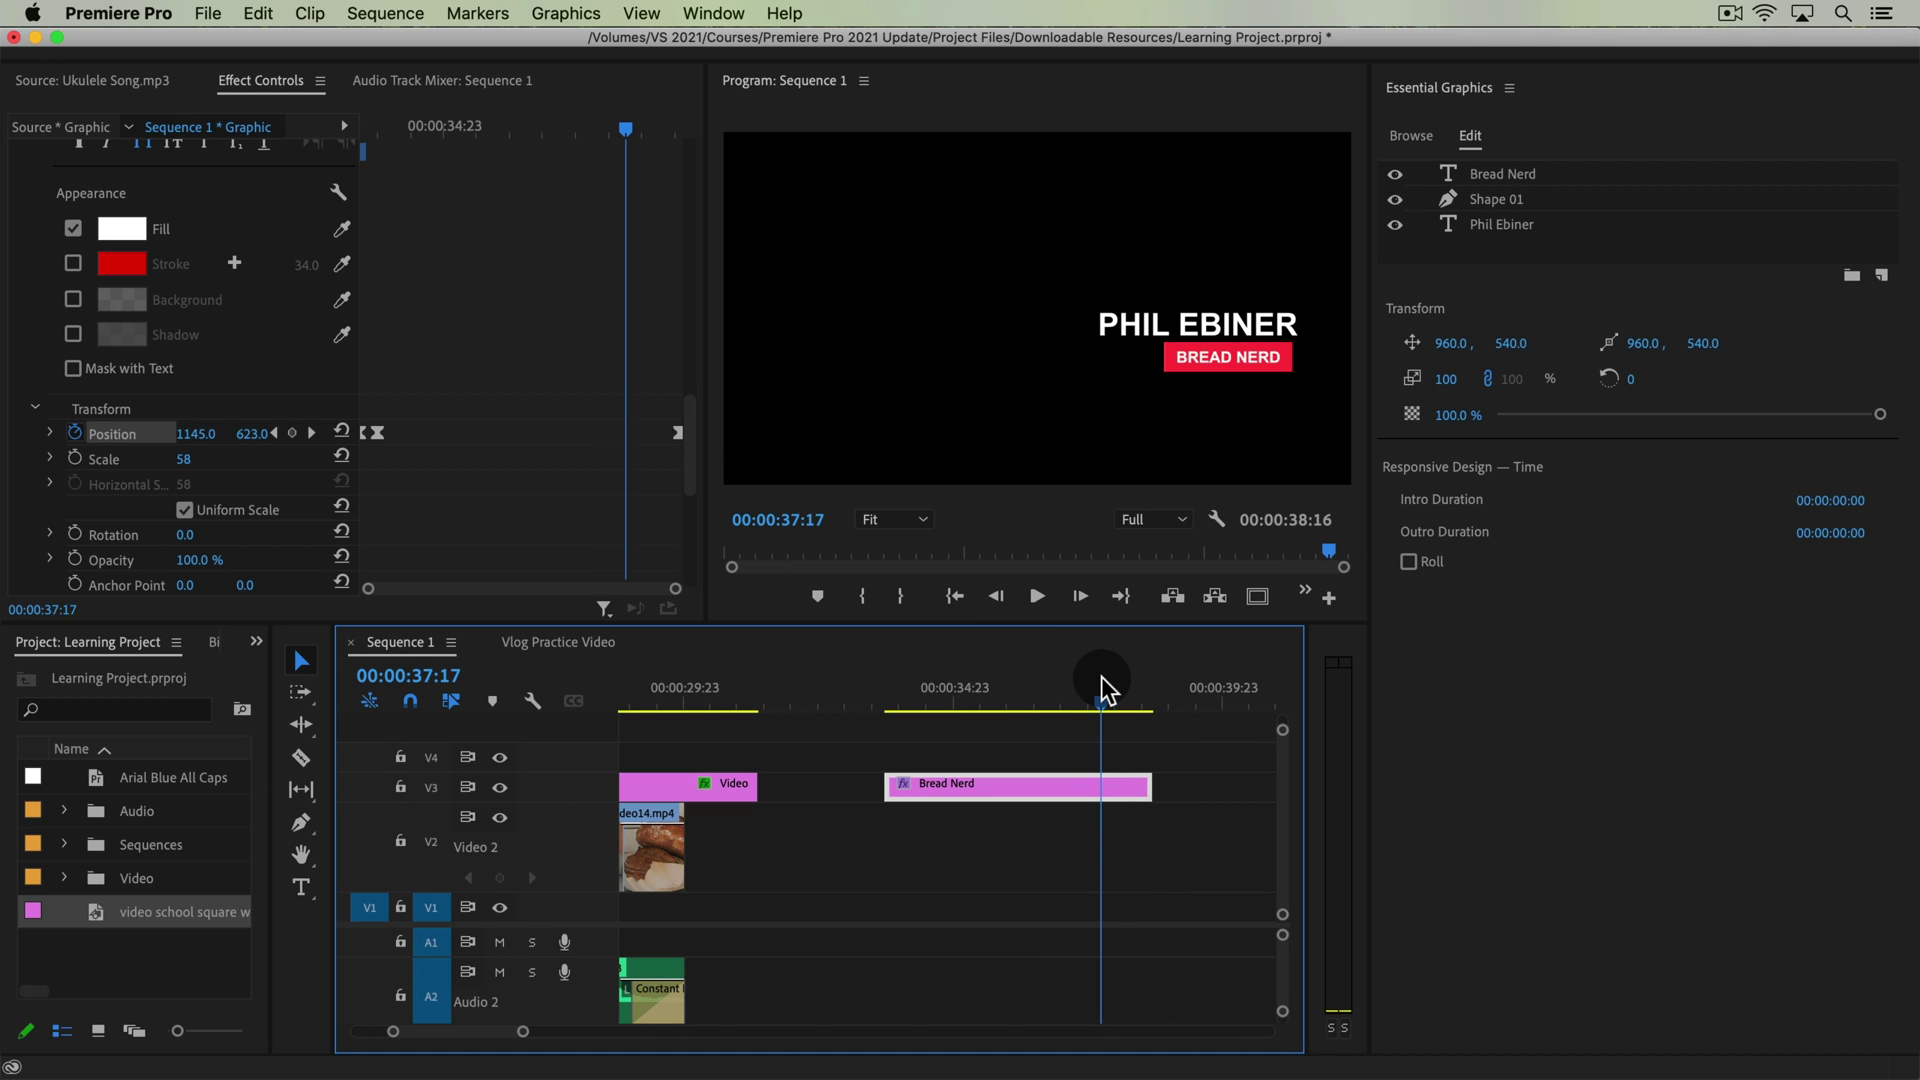
left_click(1101, 687)
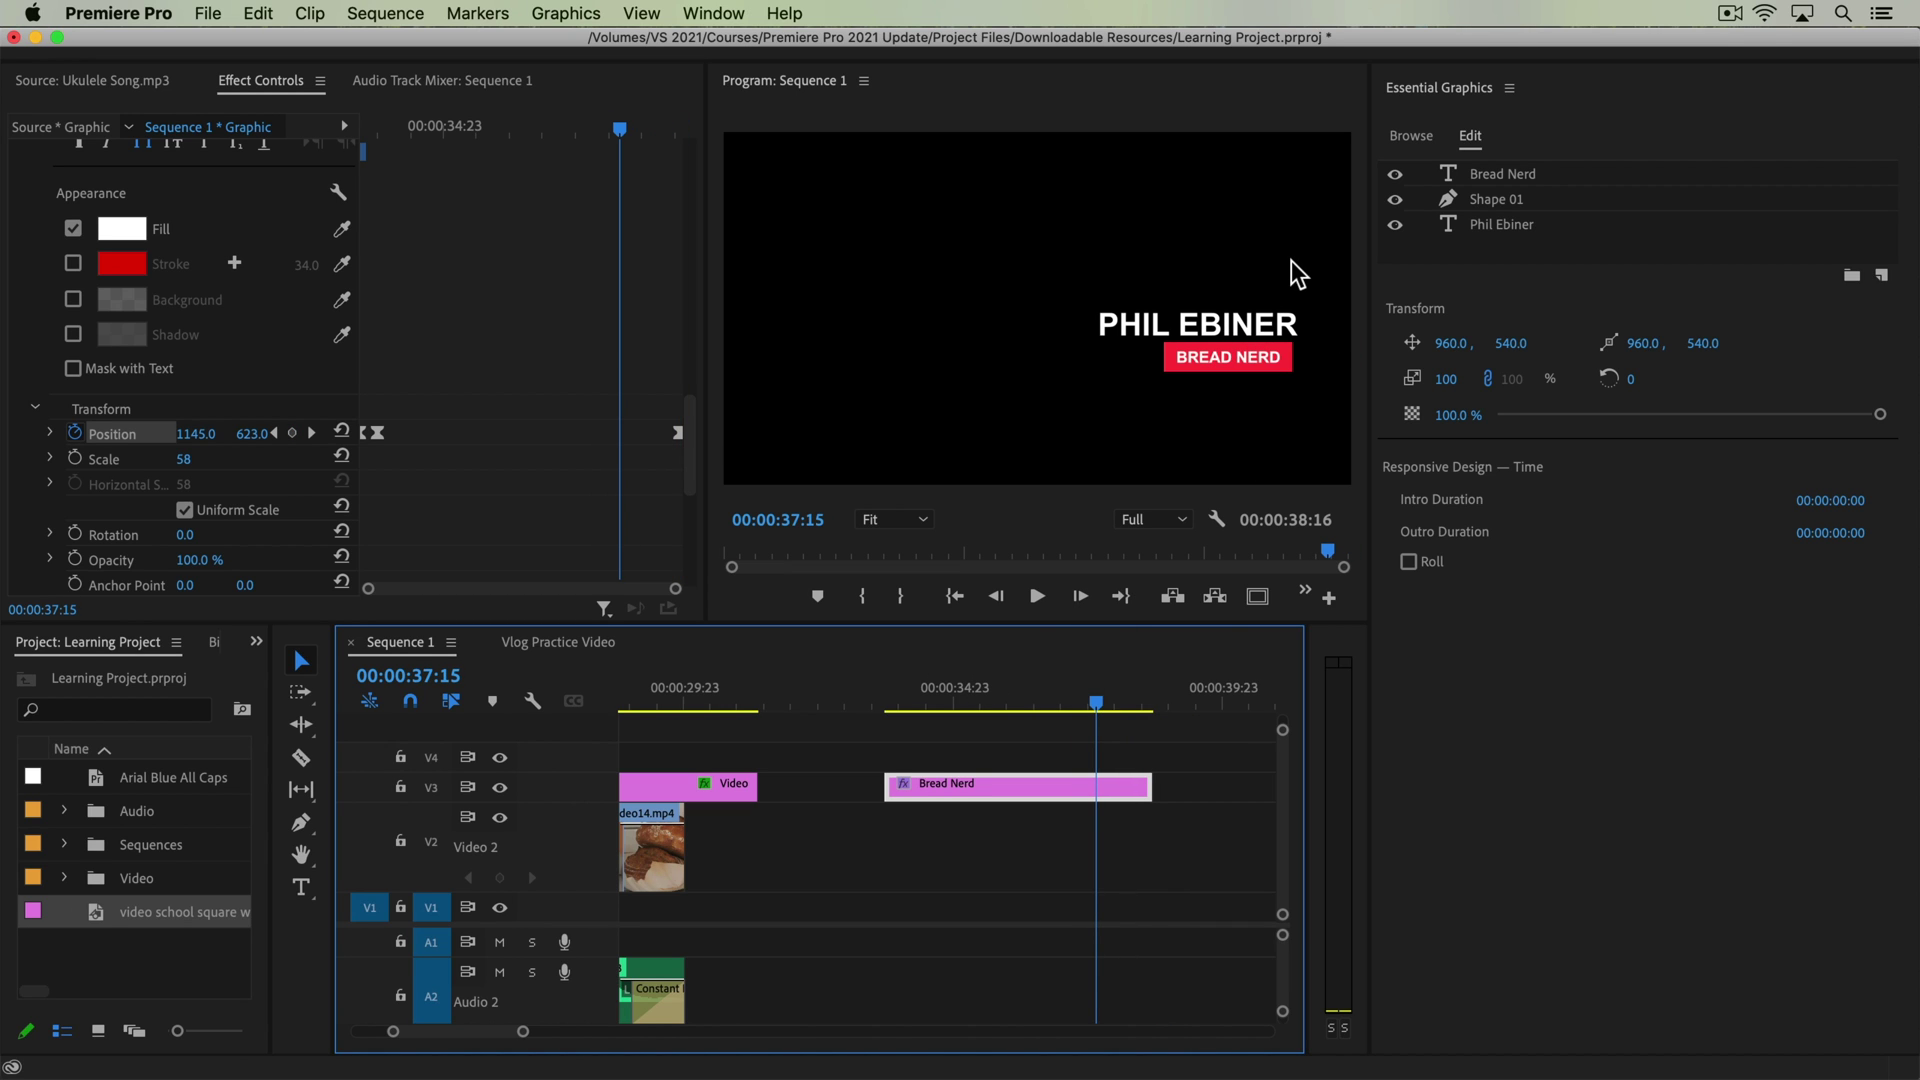
Preview the title's slide-in and set Intro Duration to 00:00:00:18
left_click_drag(945, 702, 916, 698)
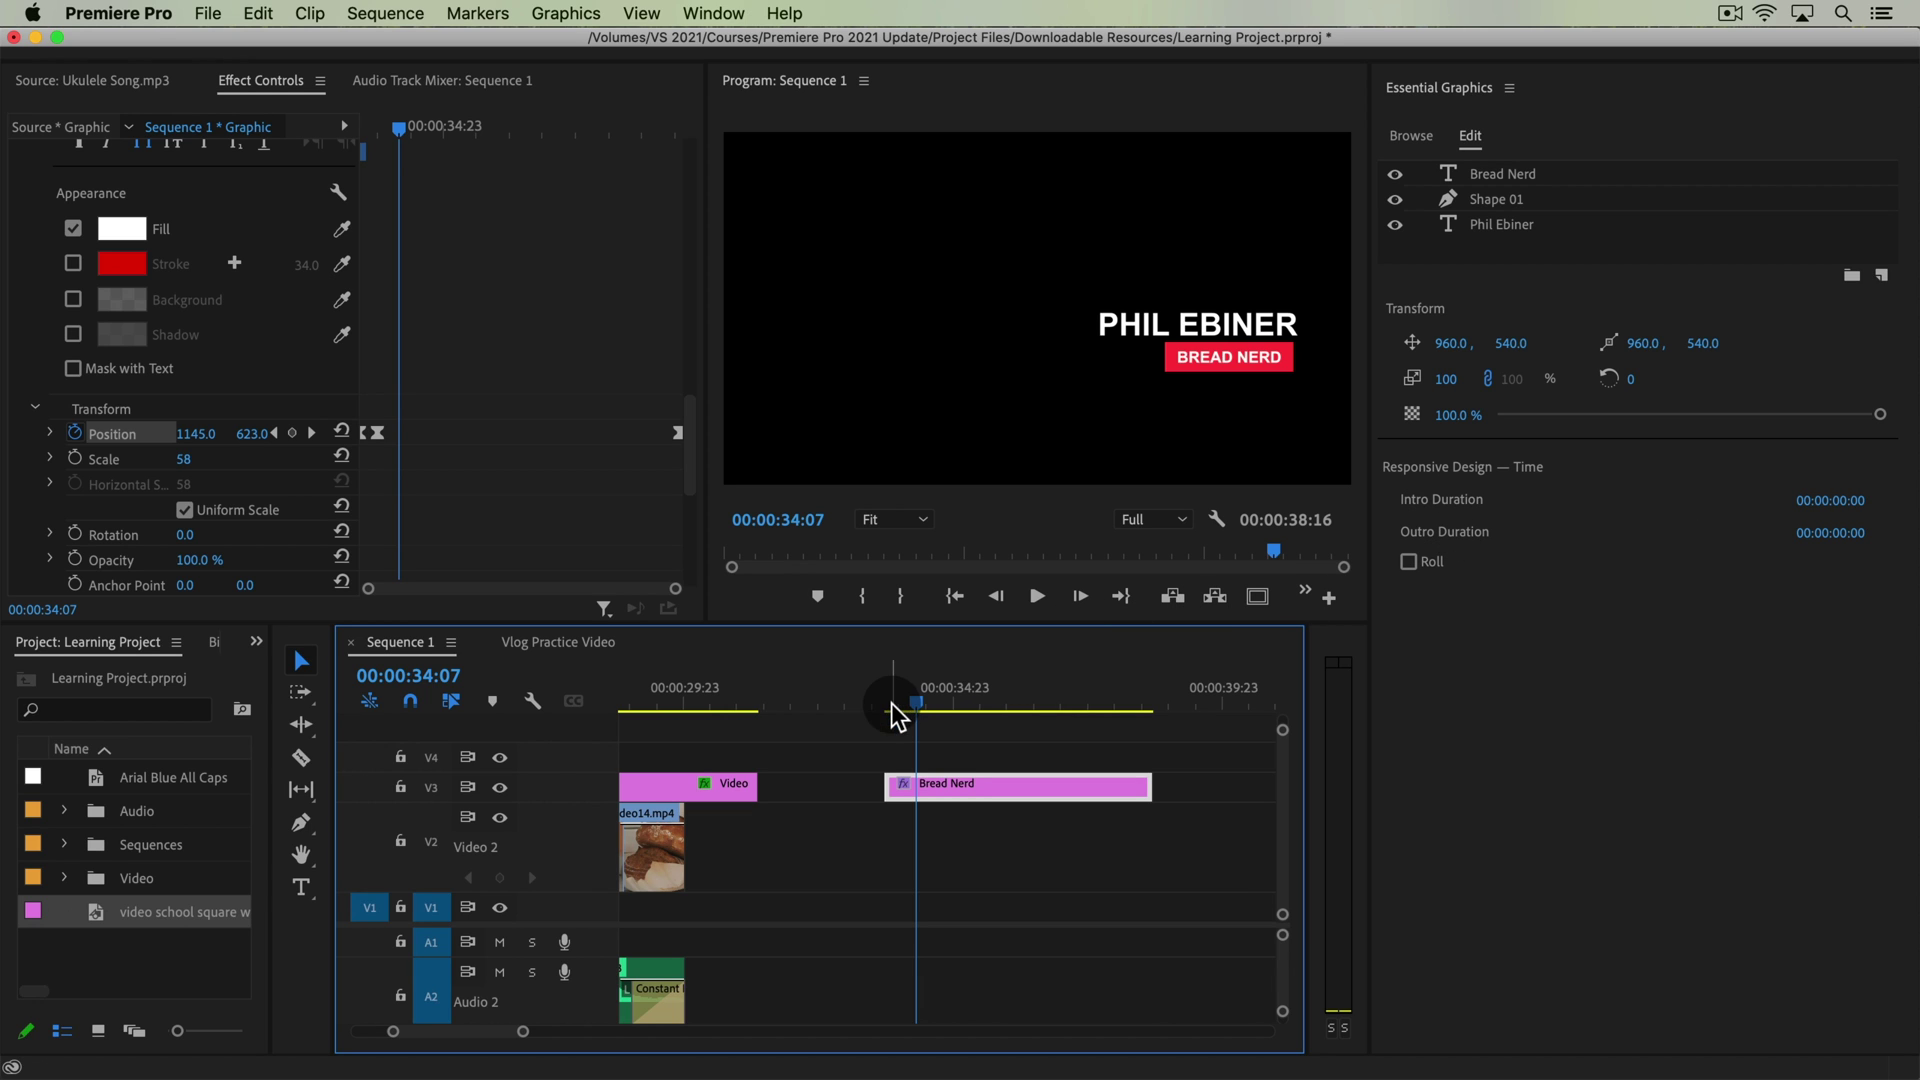
mouse_move(891, 704)
left_mouse_down()
mouse_move(936, 699)
mouse_move(894, 705)
mouse_move(921, 711)
left_mouse_up()
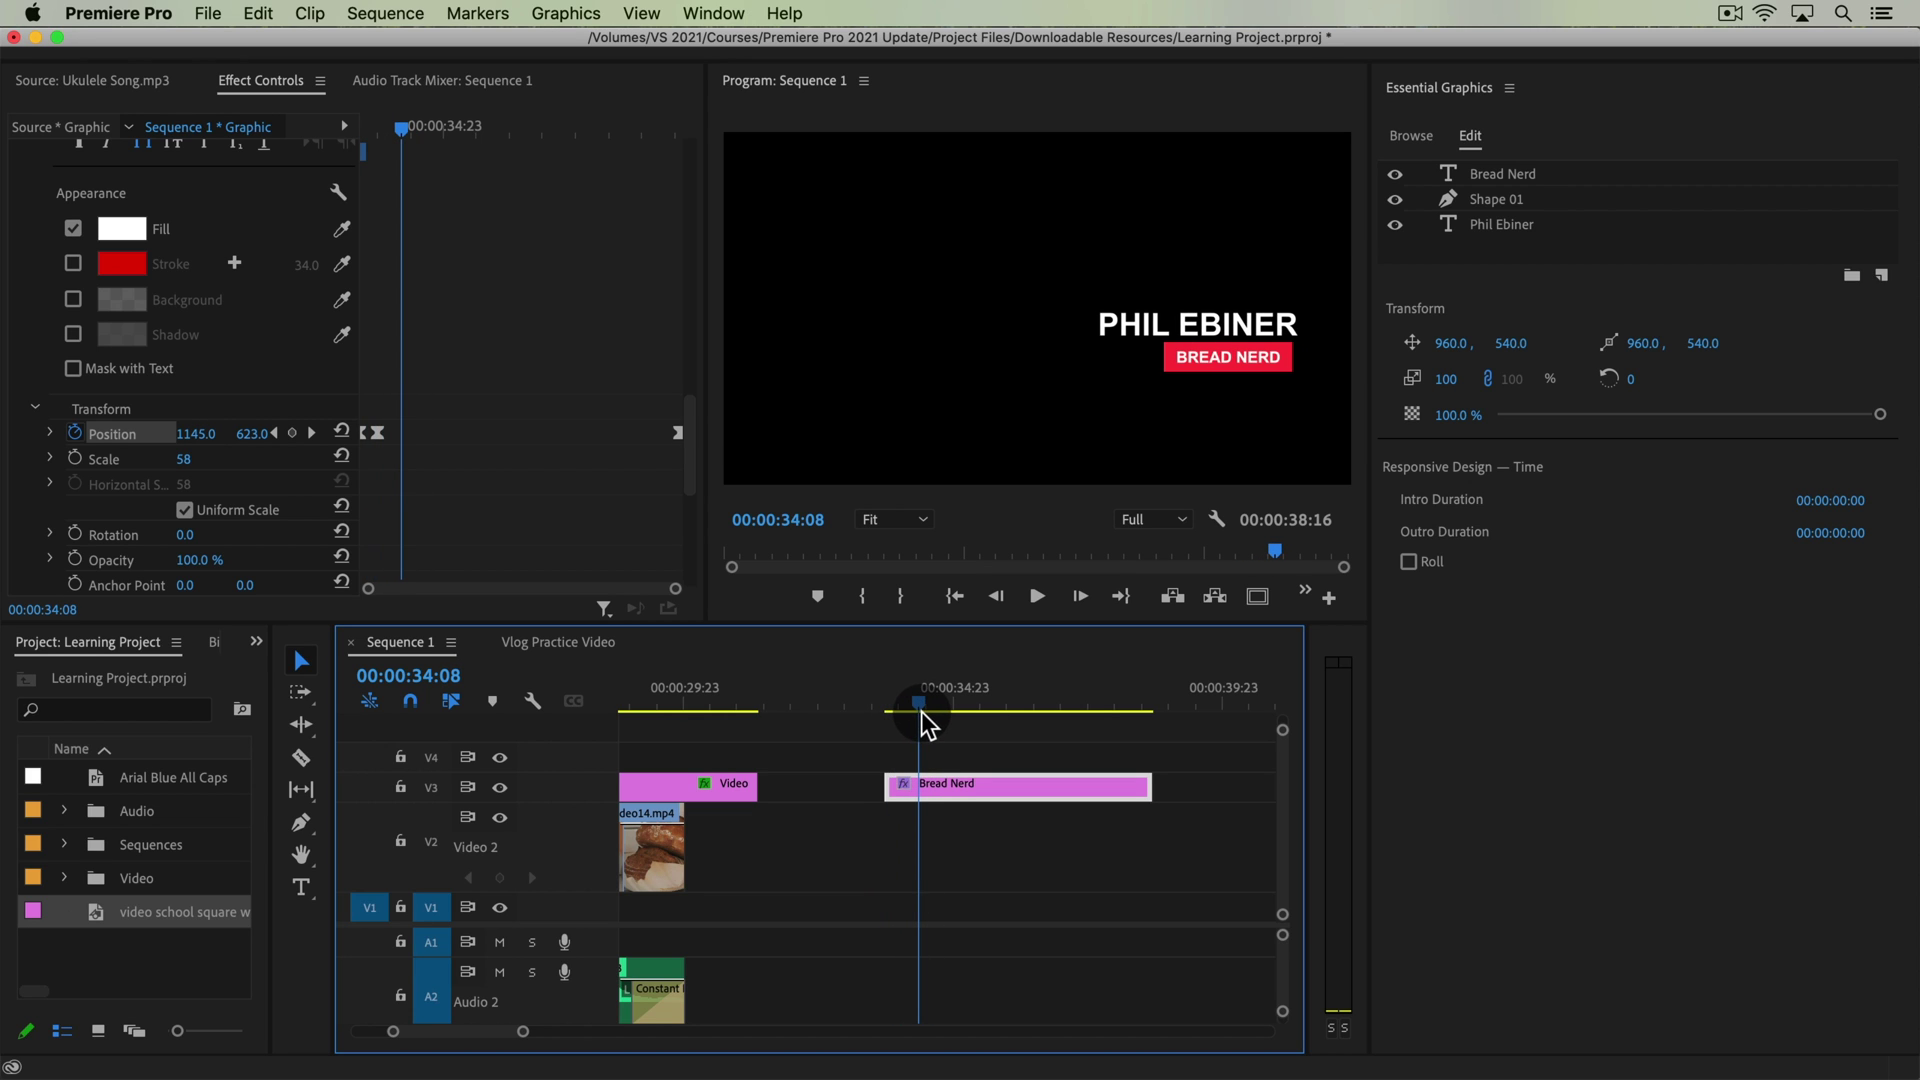
left_click(1862, 497)
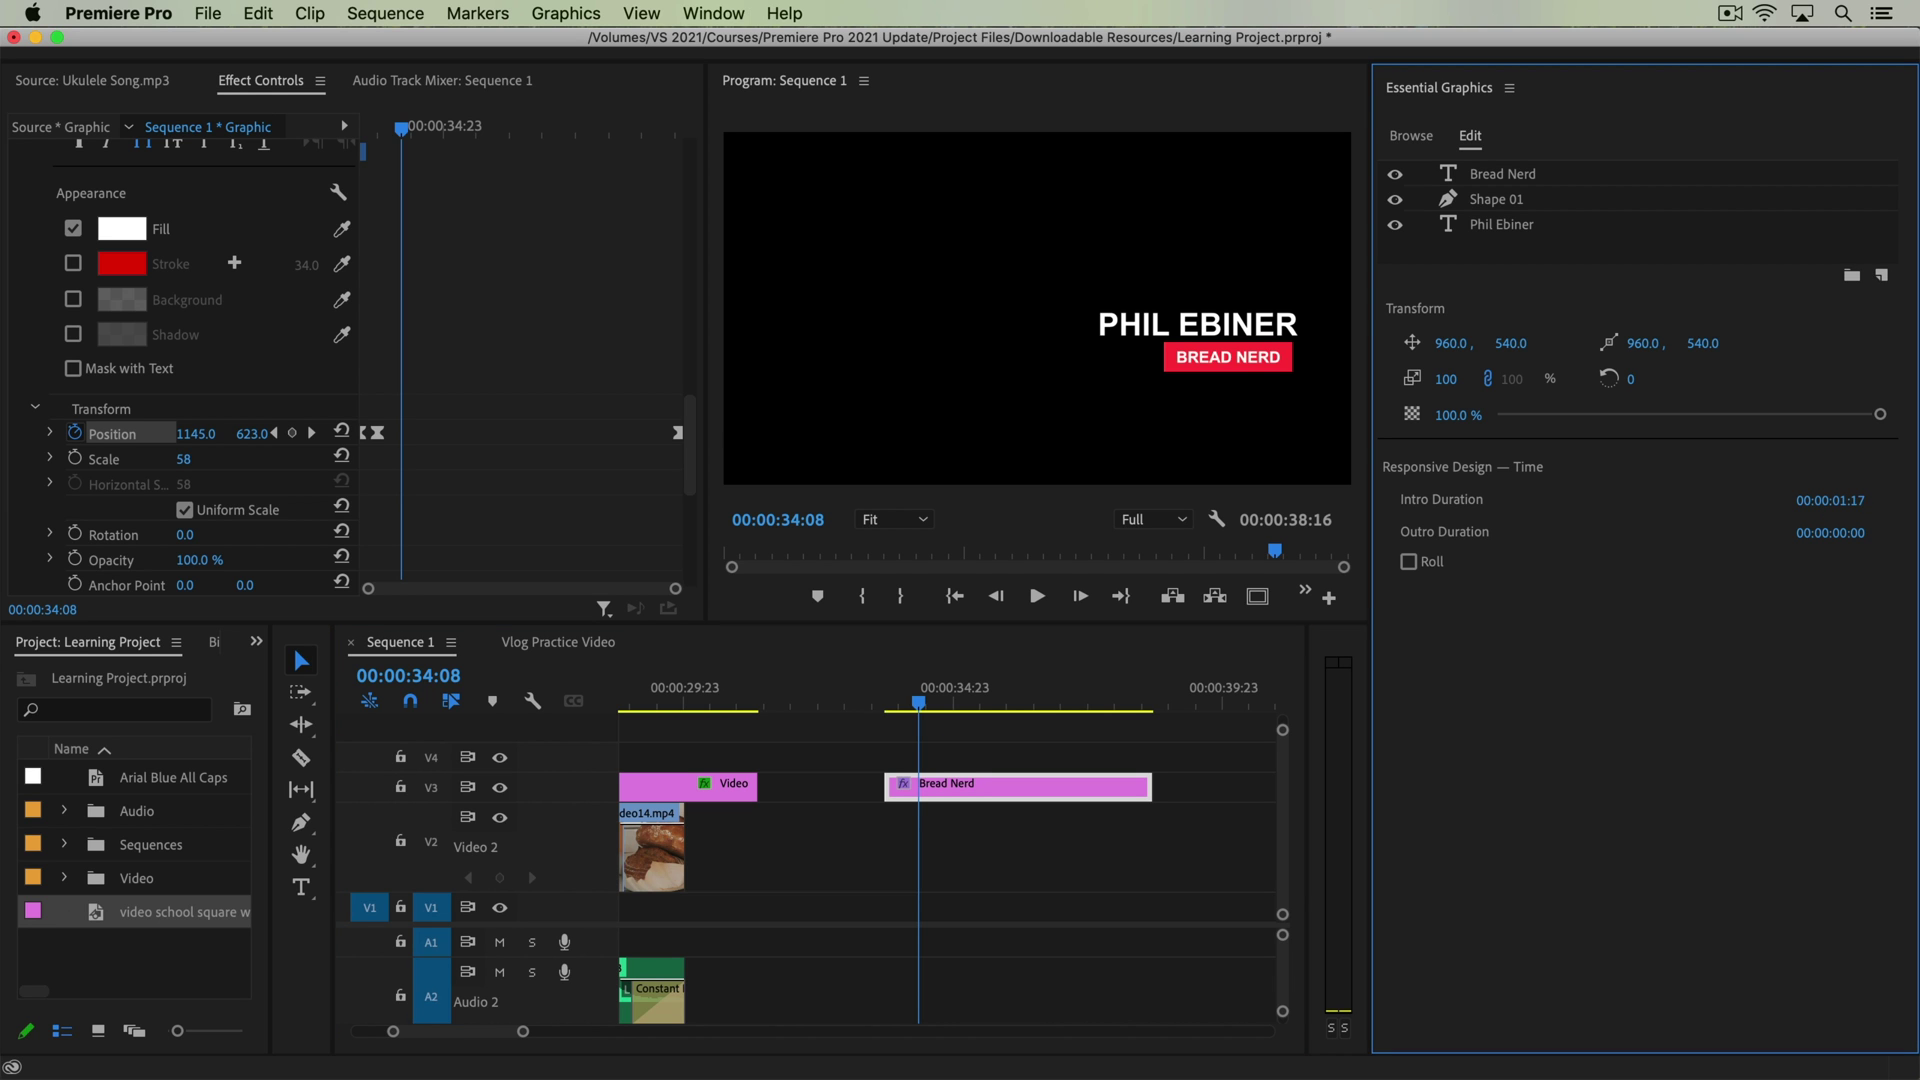
left_click_drag(1862, 497, 1843, 506)
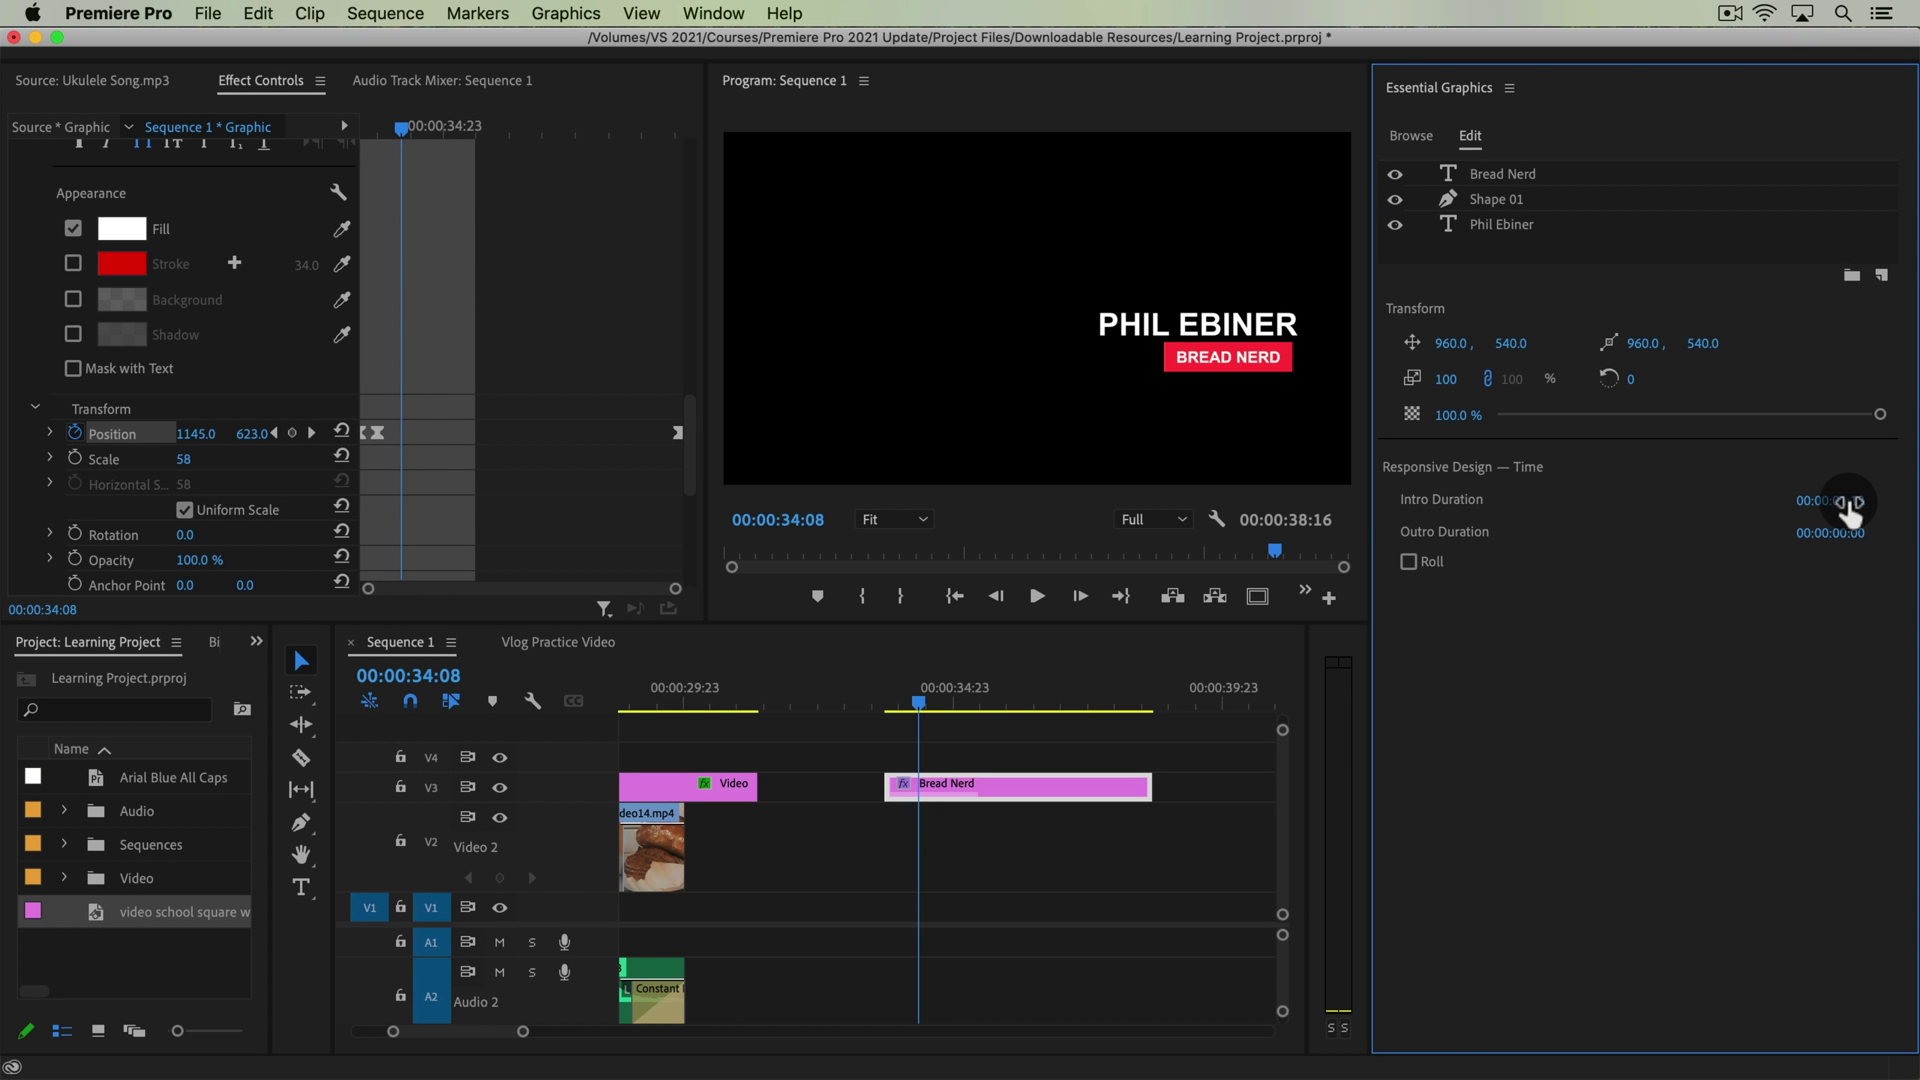
left_click_drag(1851, 501, 1830, 502)
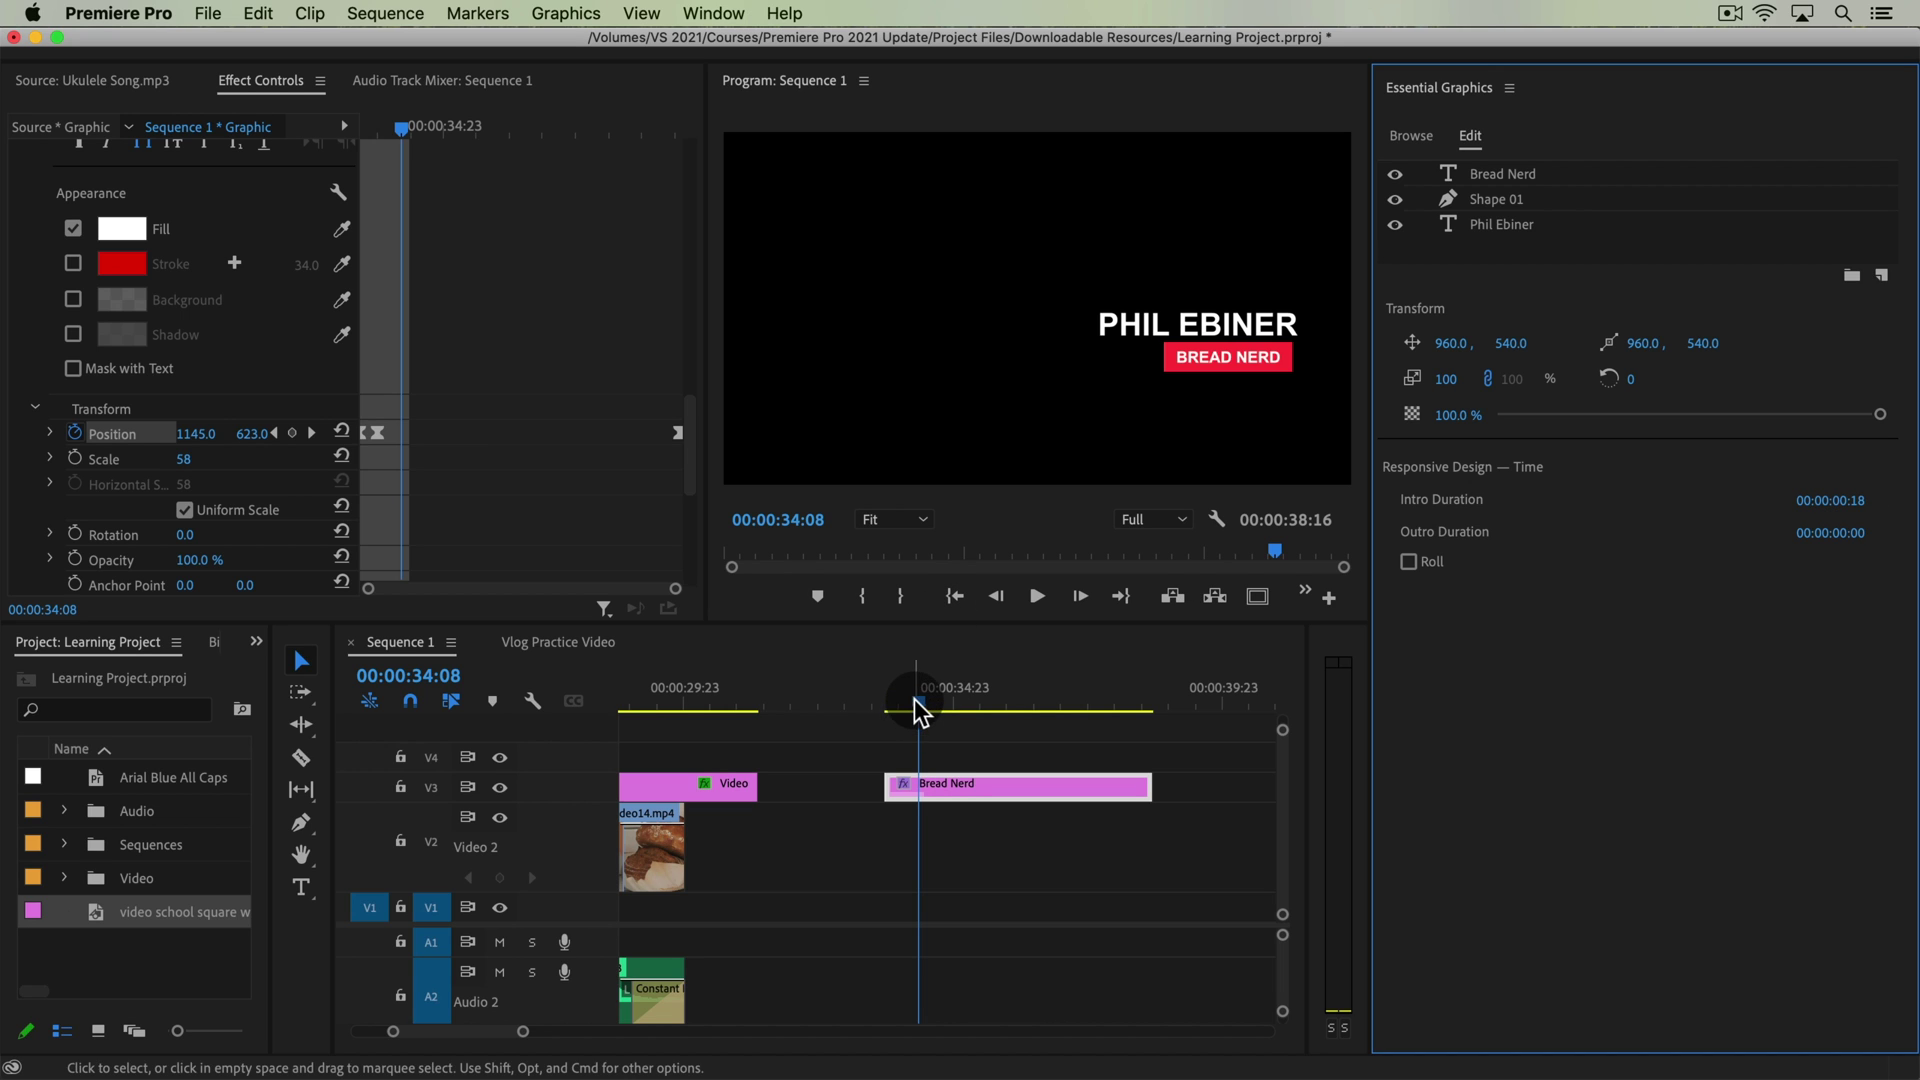
Check where the slide-out begins and set Outro Duration to 00:00:00:18
mouse_move(914, 700)
left_mouse_down()
mouse_move(880, 708)
mouse_move(926, 710)
mouse_move(868, 711)
mouse_move(918, 716)
left_mouse_up()
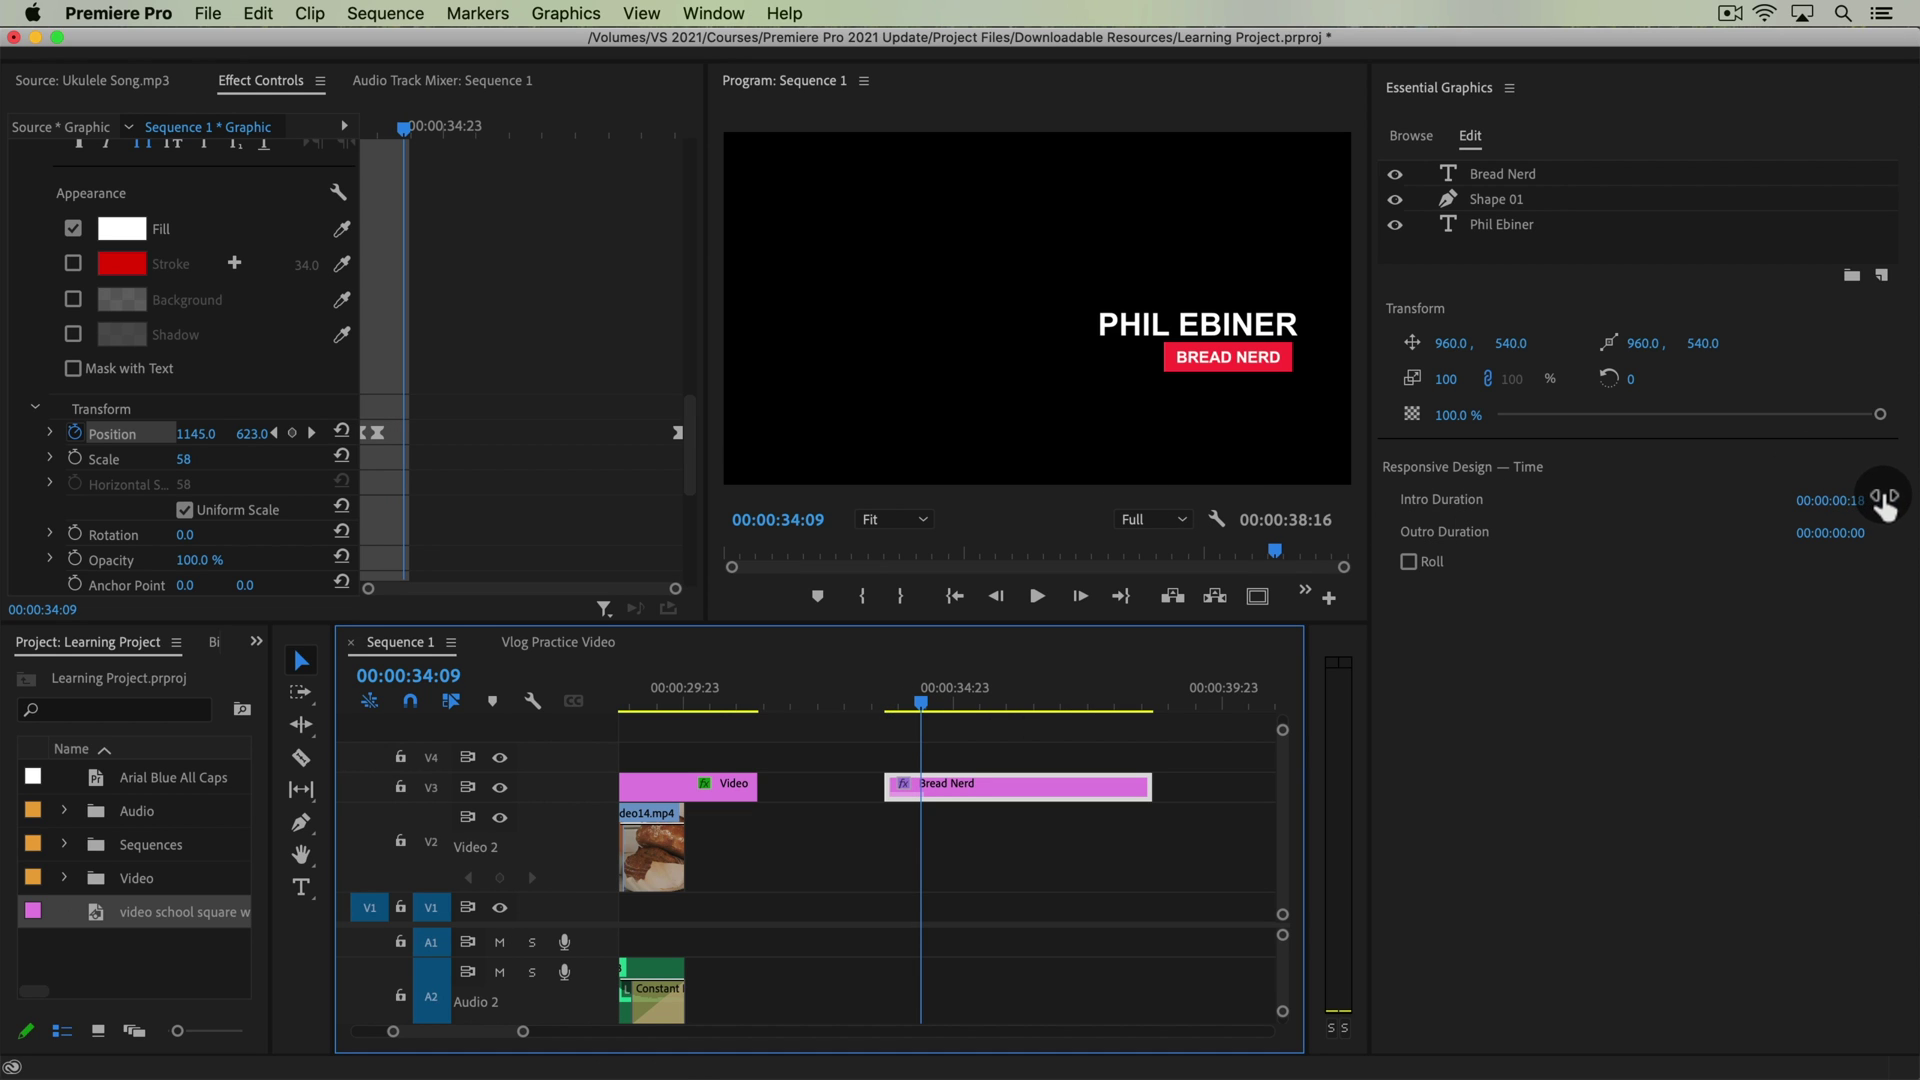
left_click(1133, 705)
left_click_drag(1133, 705, 1118, 716)
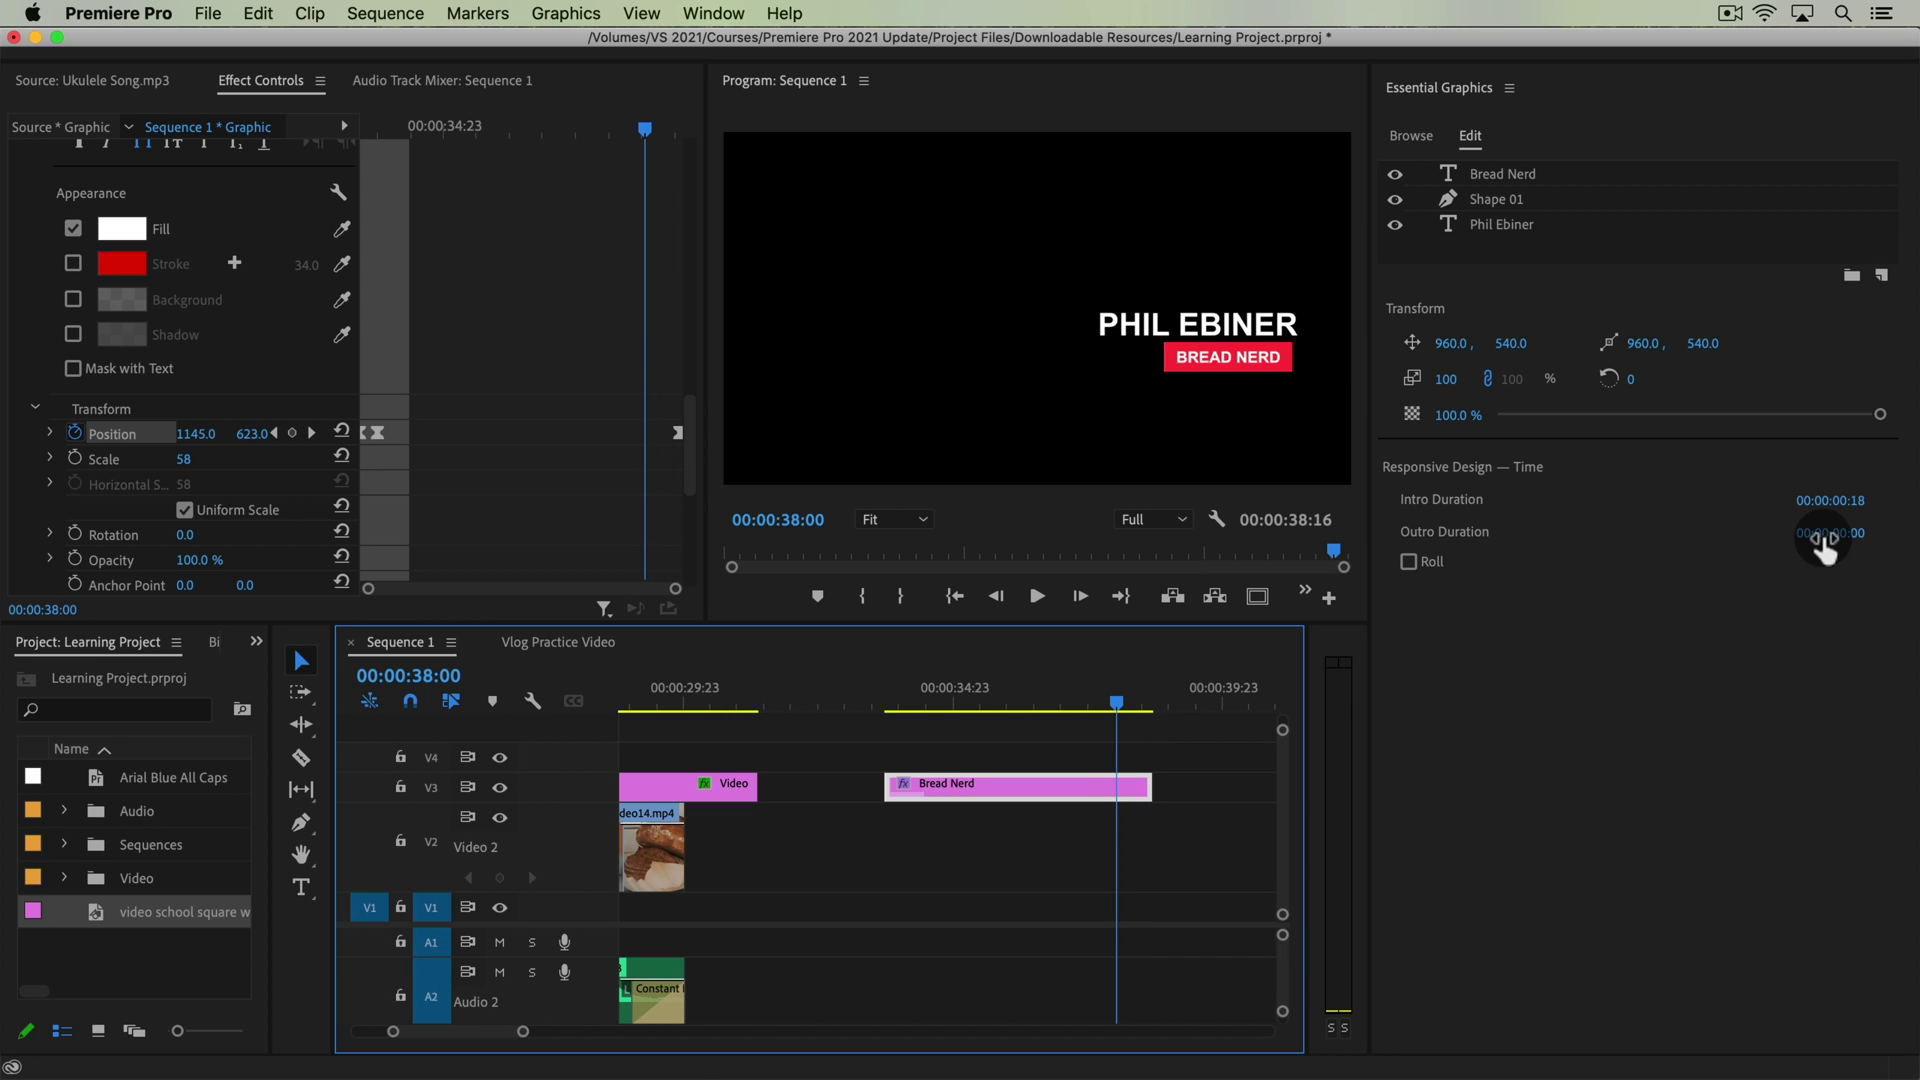
left_click_drag(1825, 548, 1840, 548)
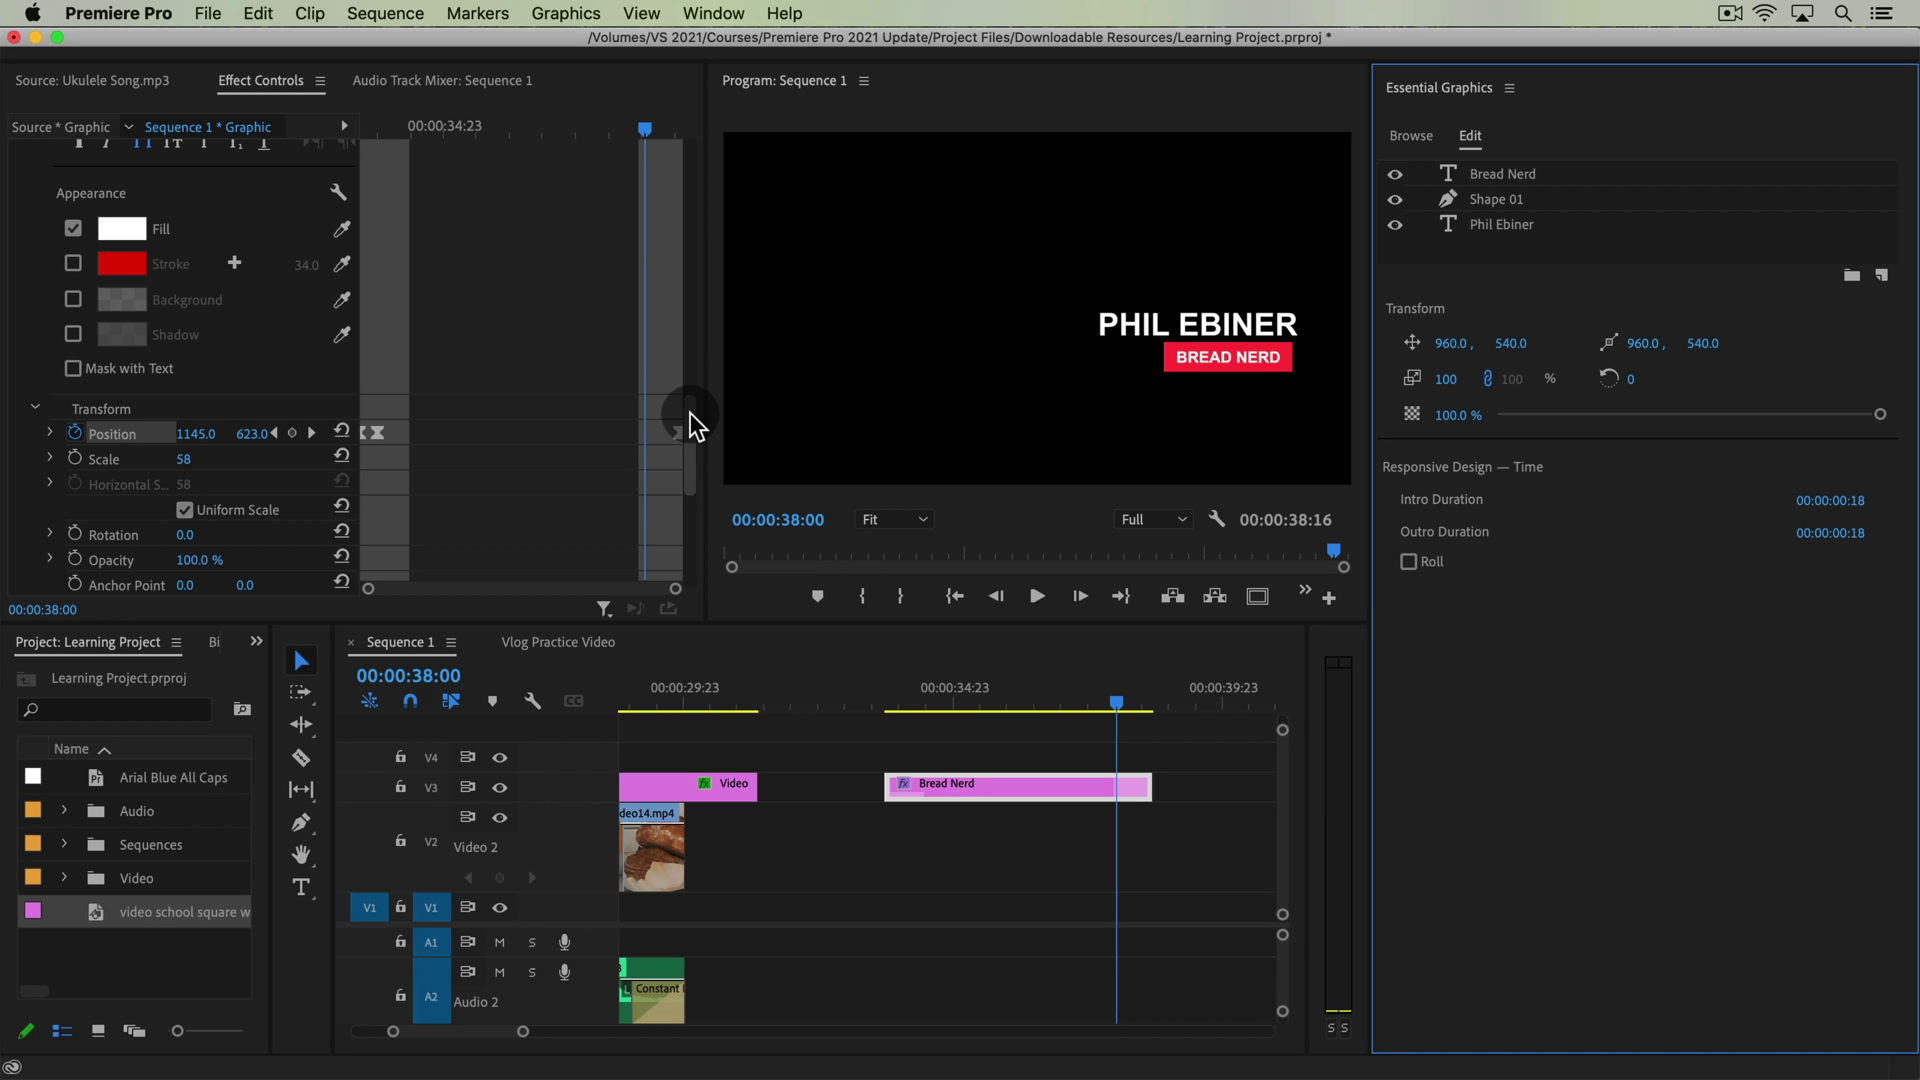
Extend the Bread Nerd title clip on V3 at both its start and end
left_click_drag(690, 412, 710, 348)
left_click(786, 690)
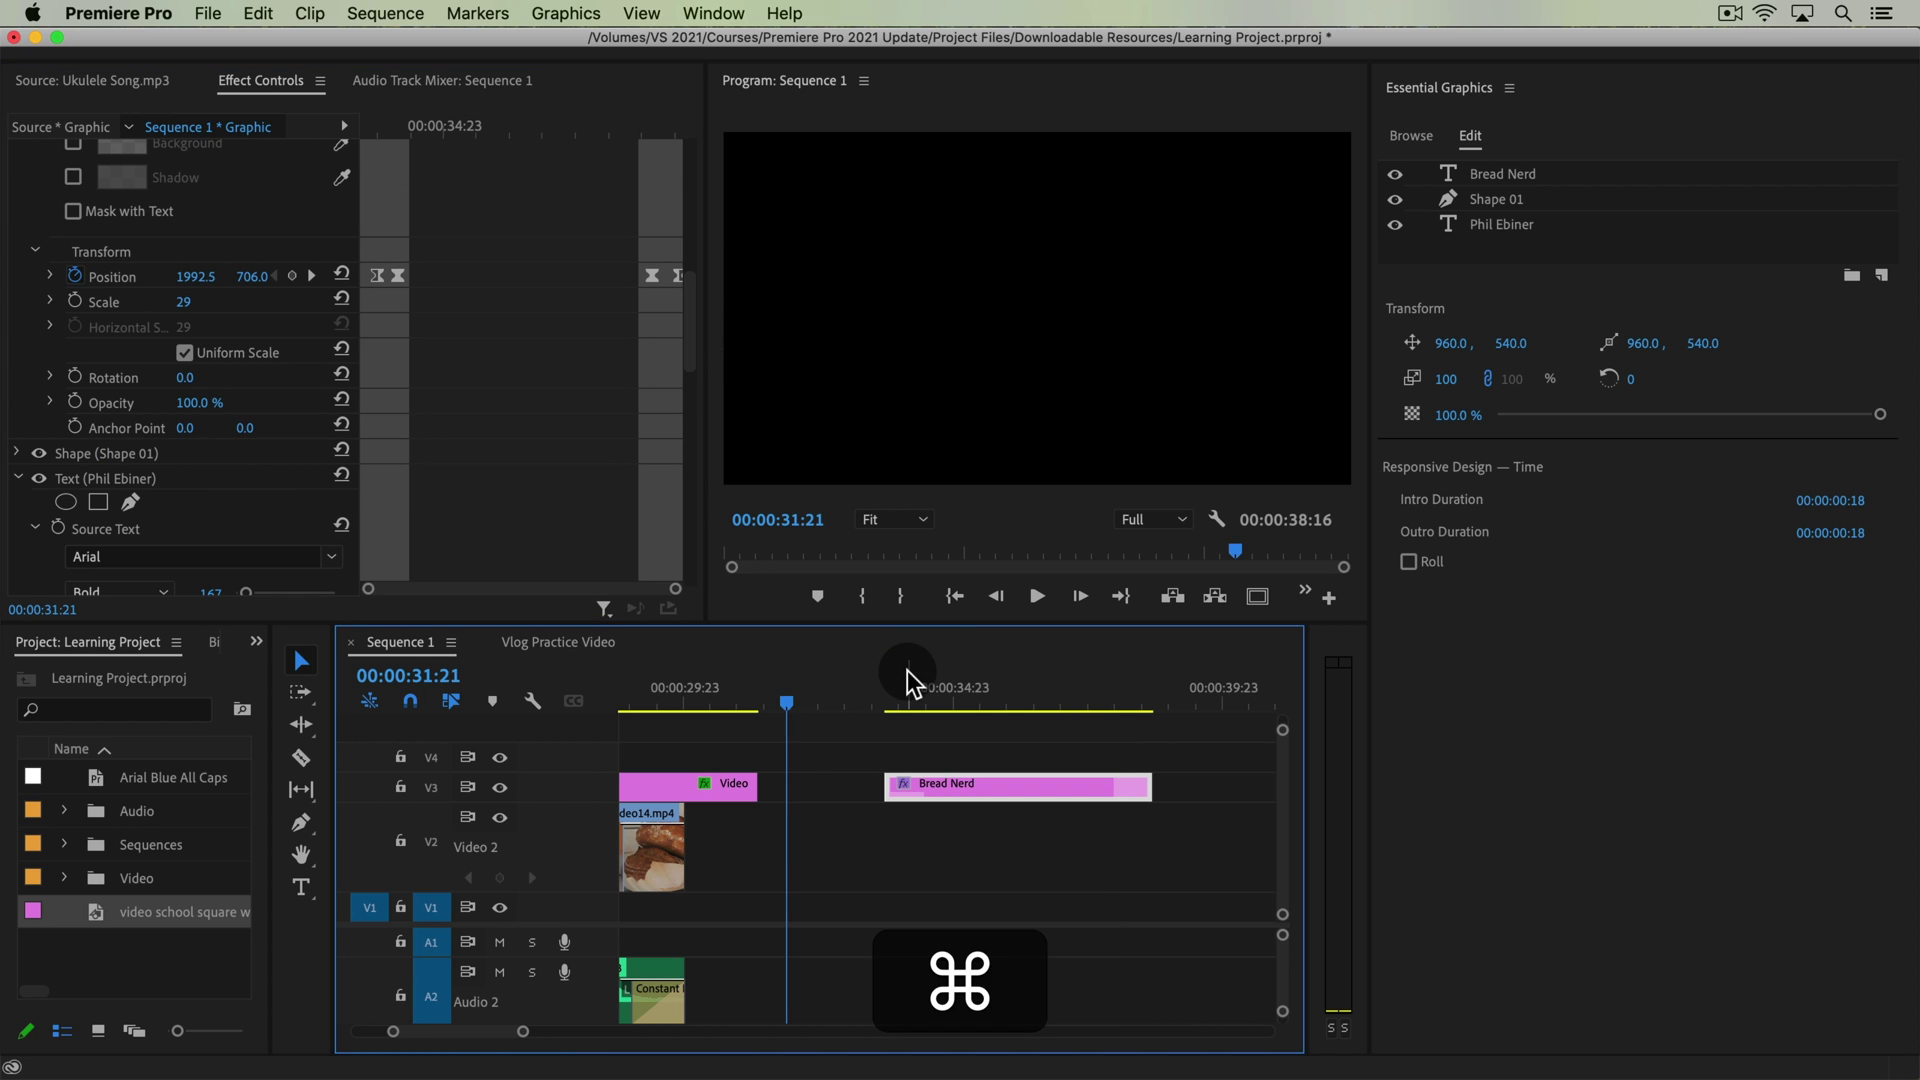
left_click_drag(908, 683, 993, 700)
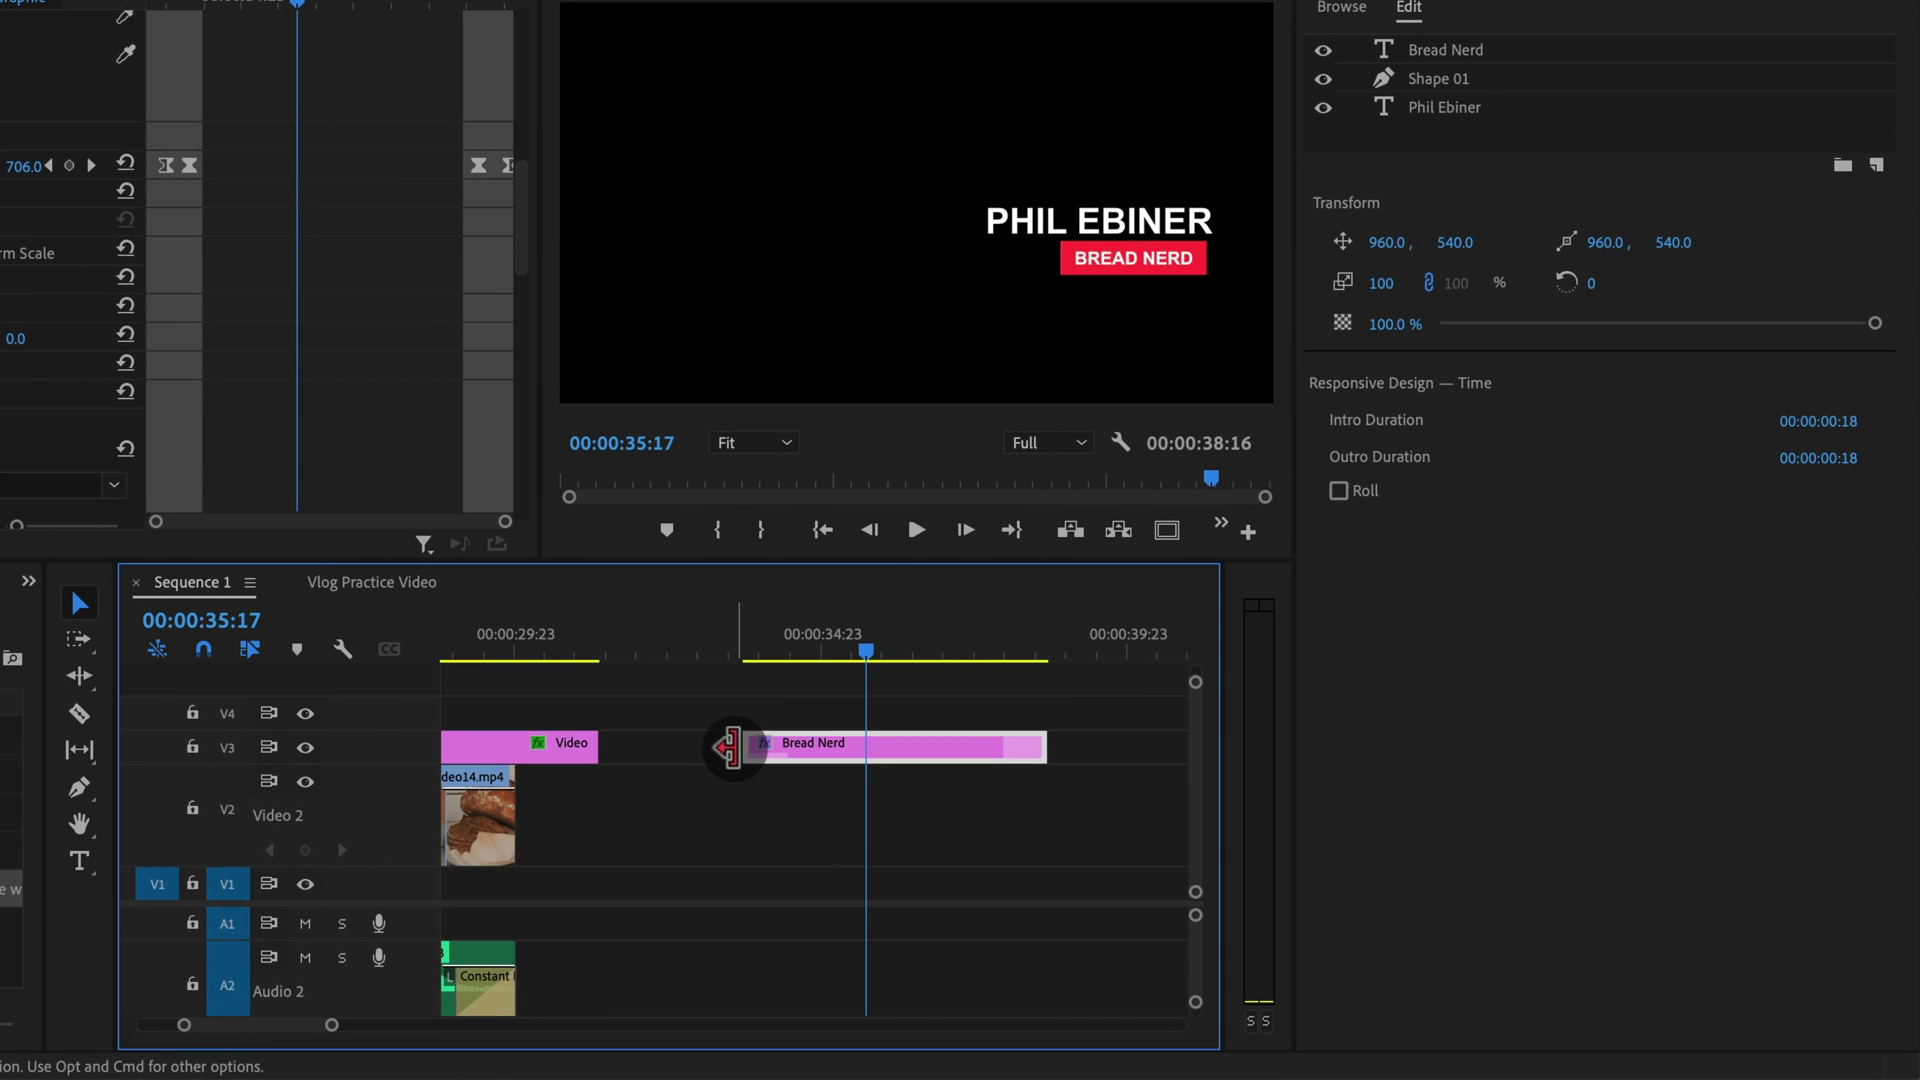
left_click_drag(729, 747, 622, 746)
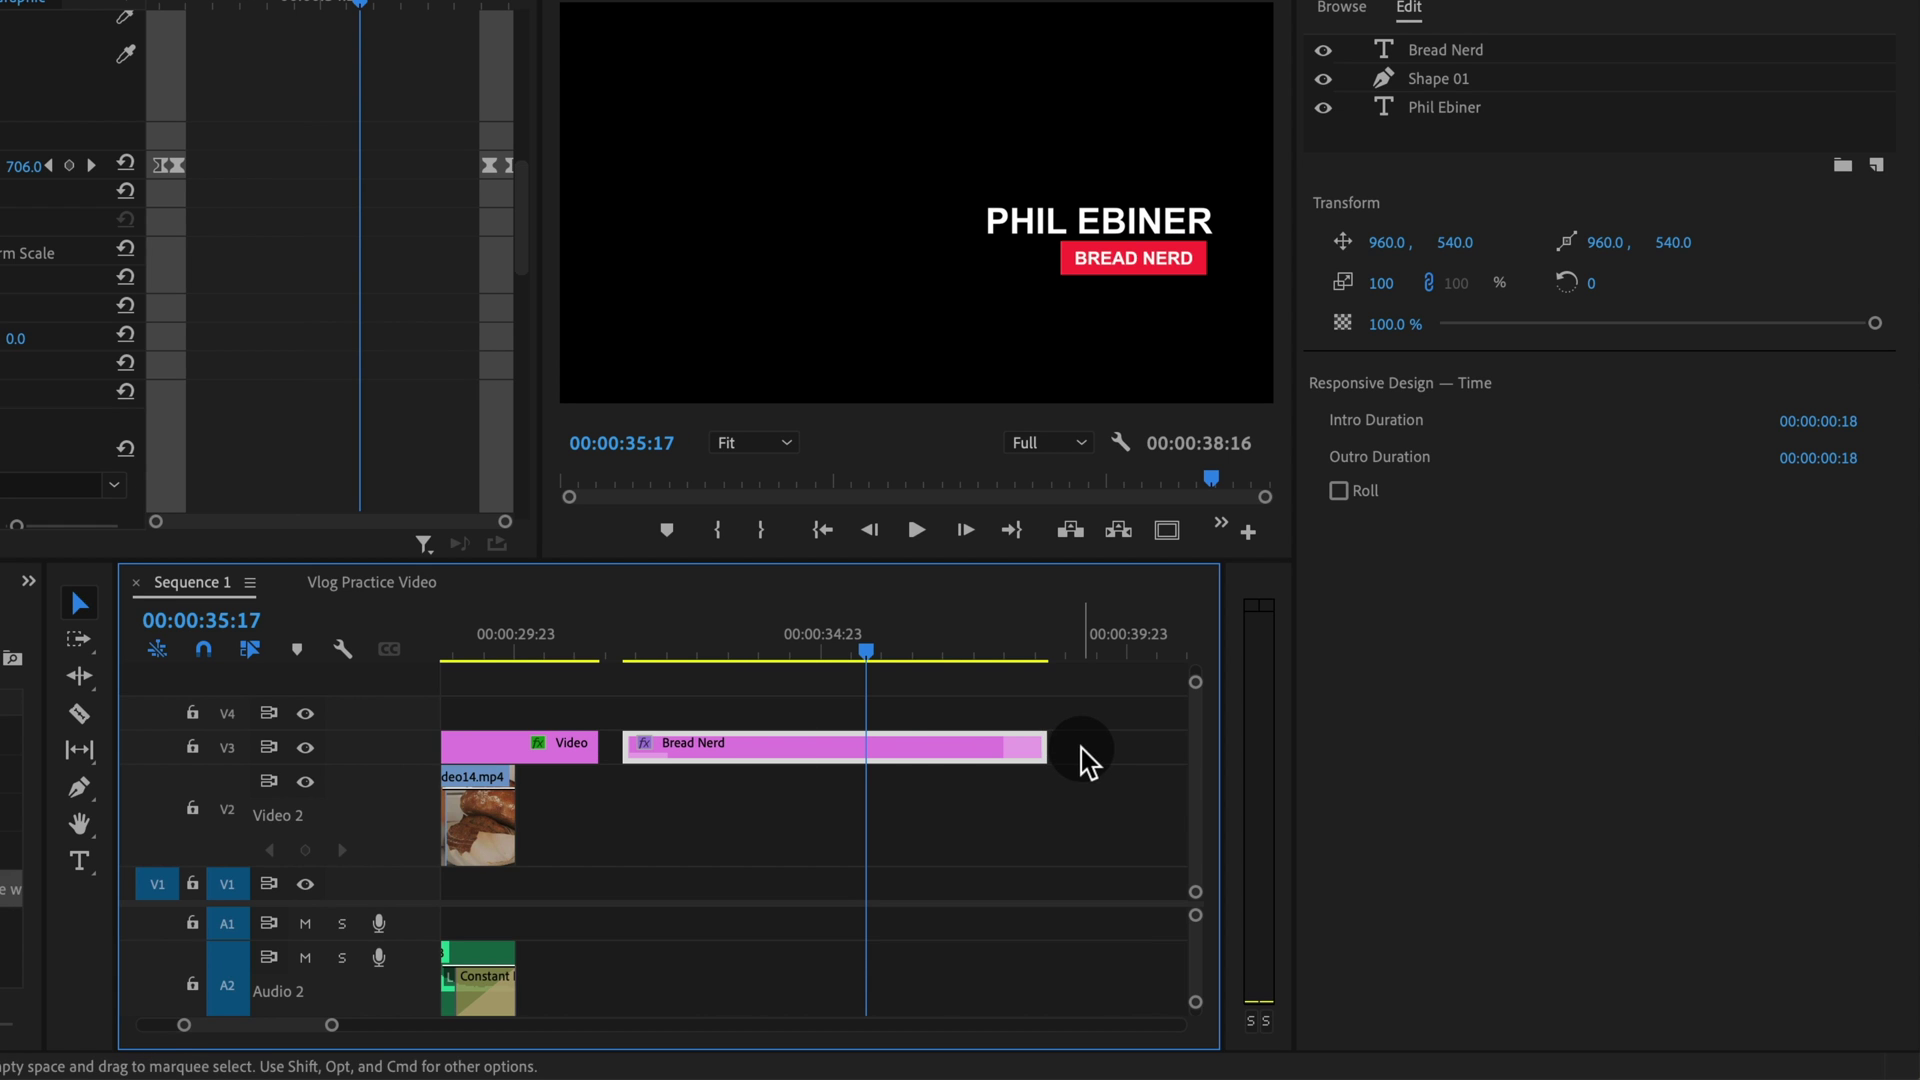
left_click_drag(1048, 747, 1158, 748)
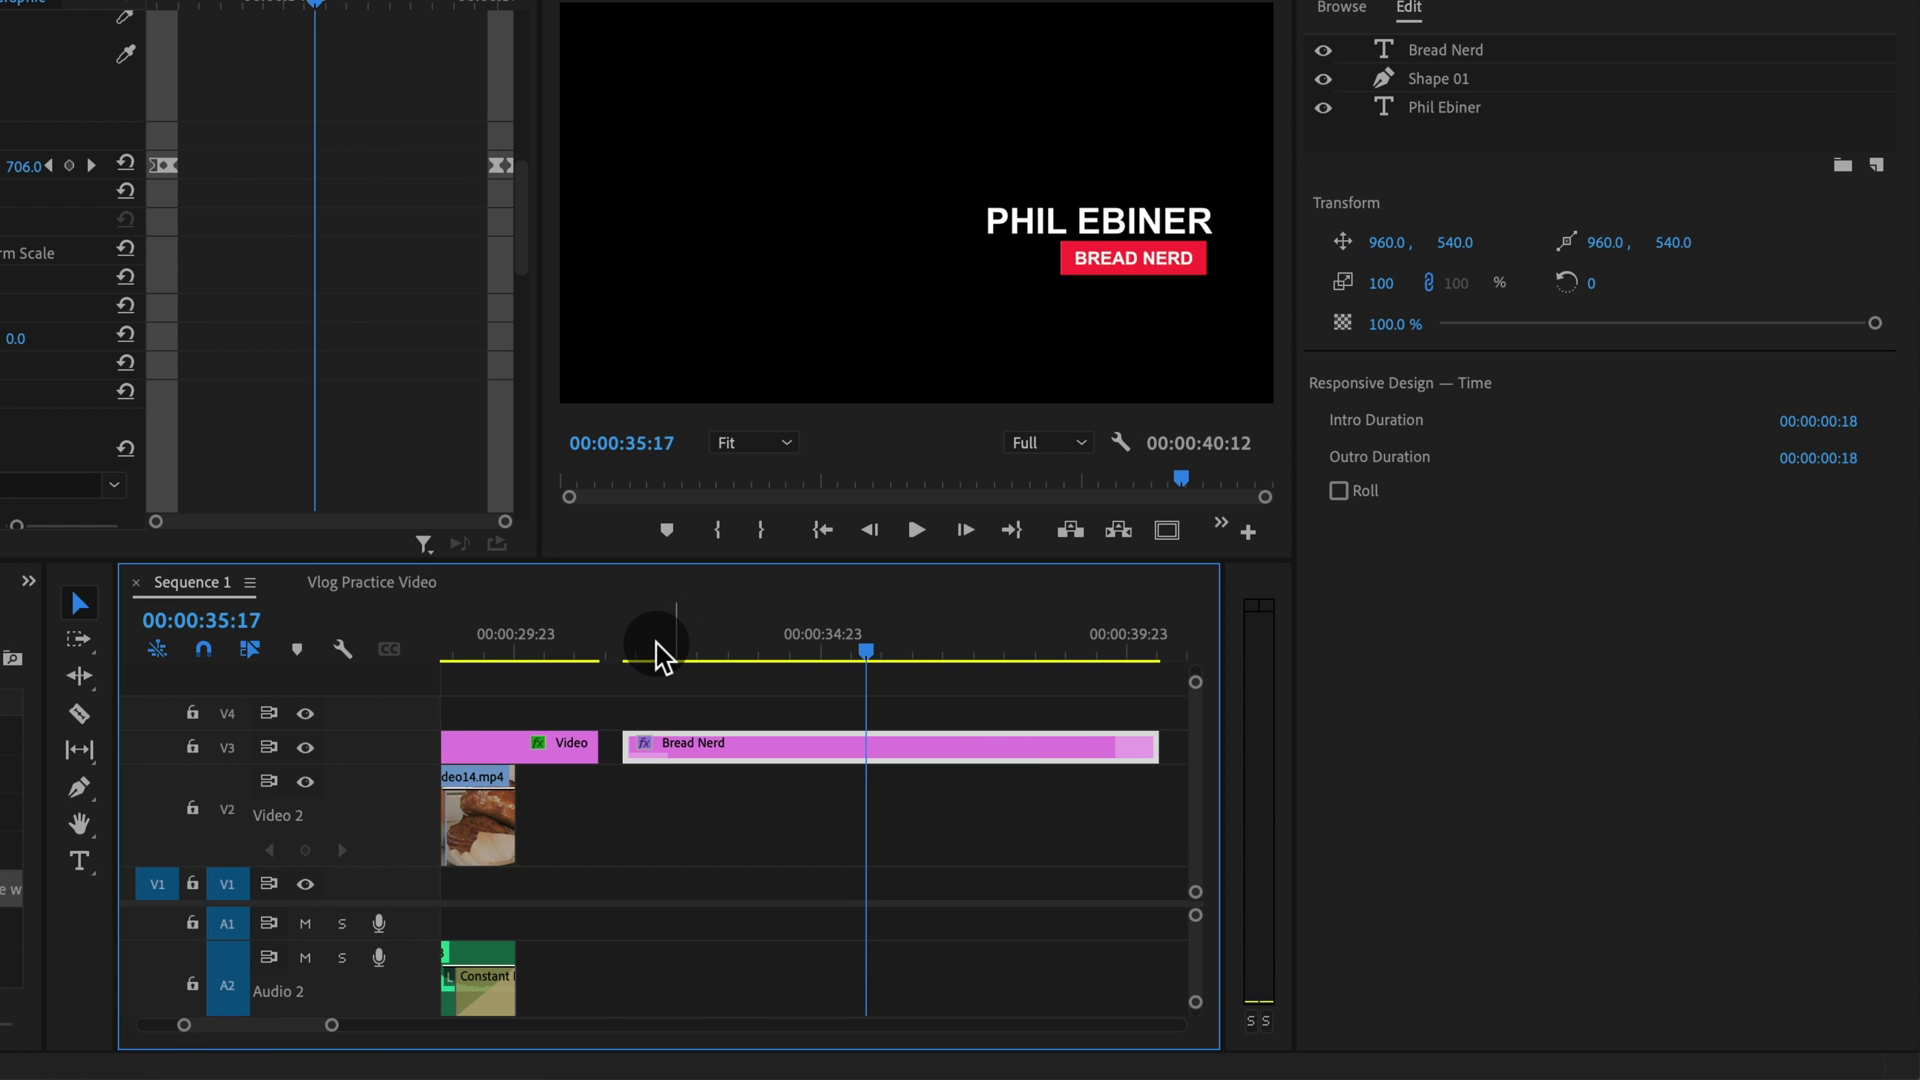
Play the title animation from just before it appears, then review it again
mouse_move(657, 645)
left_mouse_down()
mouse_move(612, 648)
mouse_move(647, 650)
left_mouse_up()
key("space")
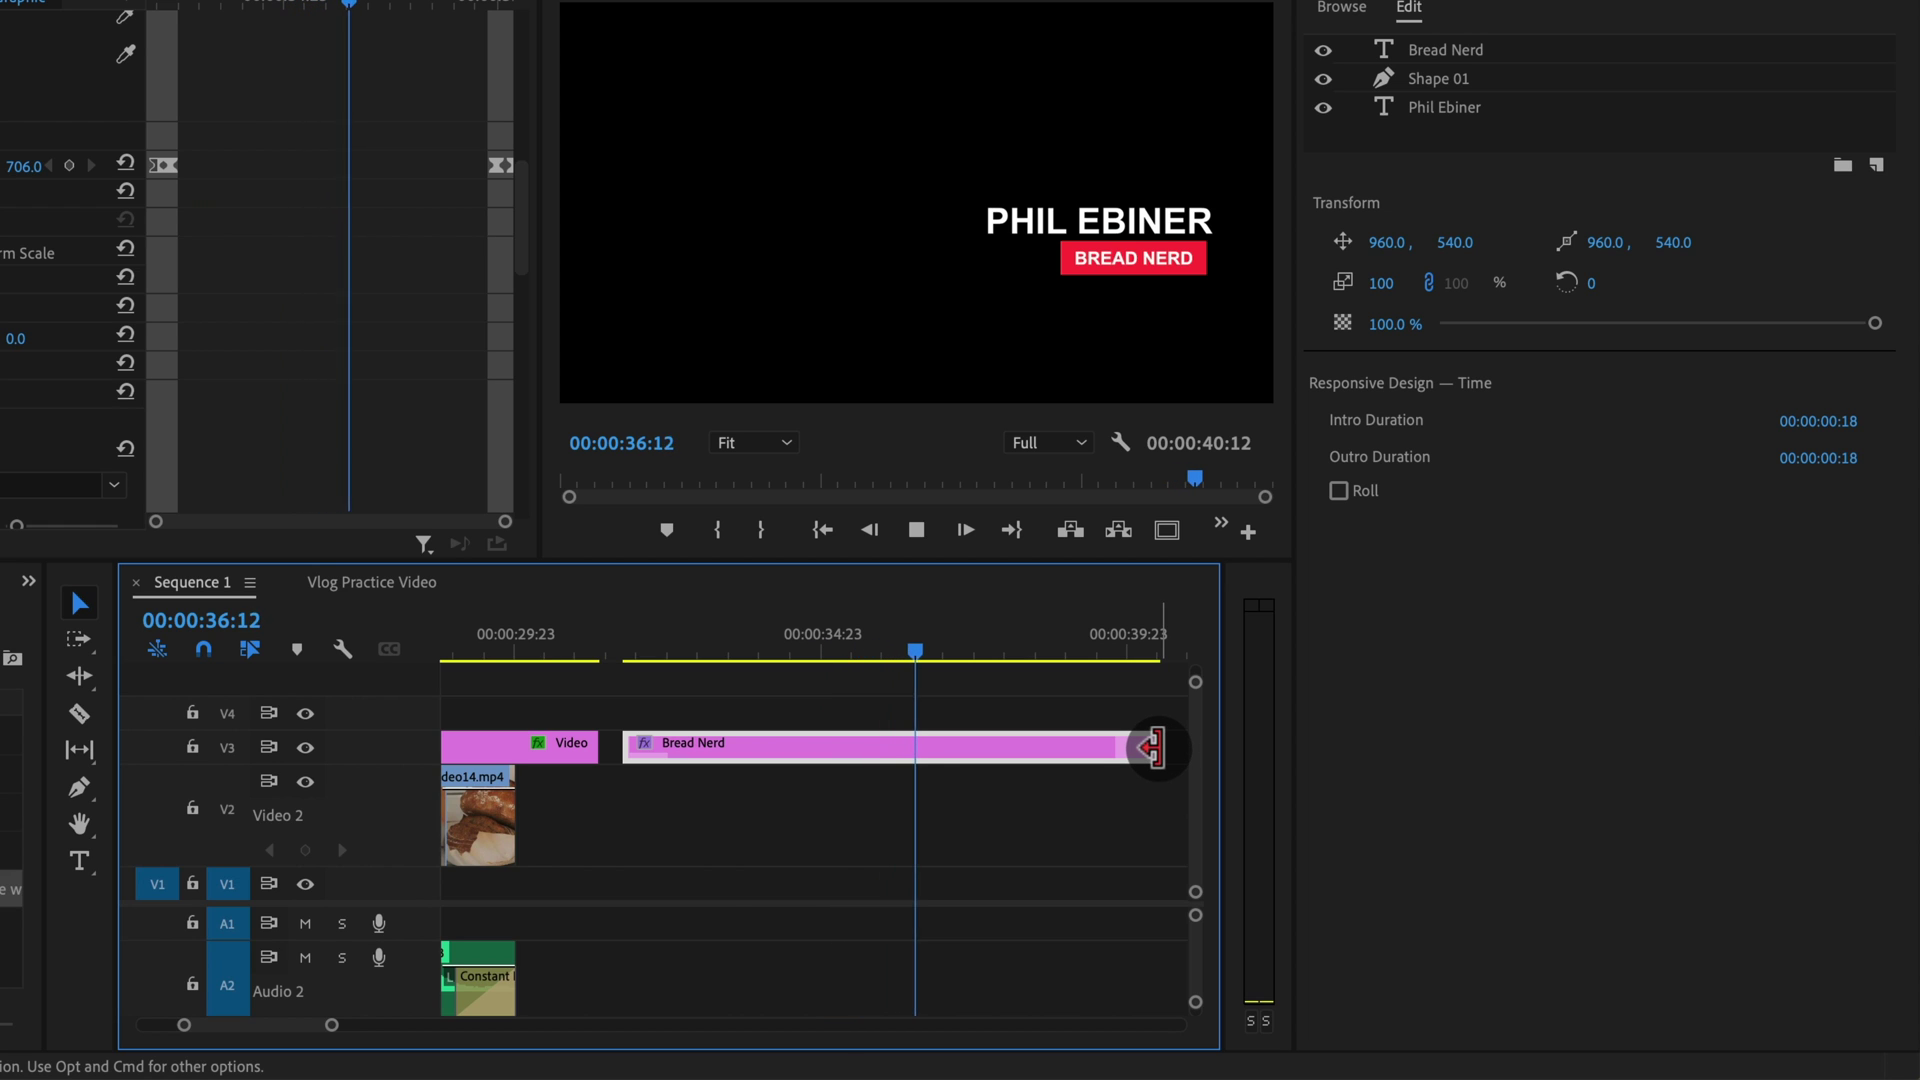
key("space")
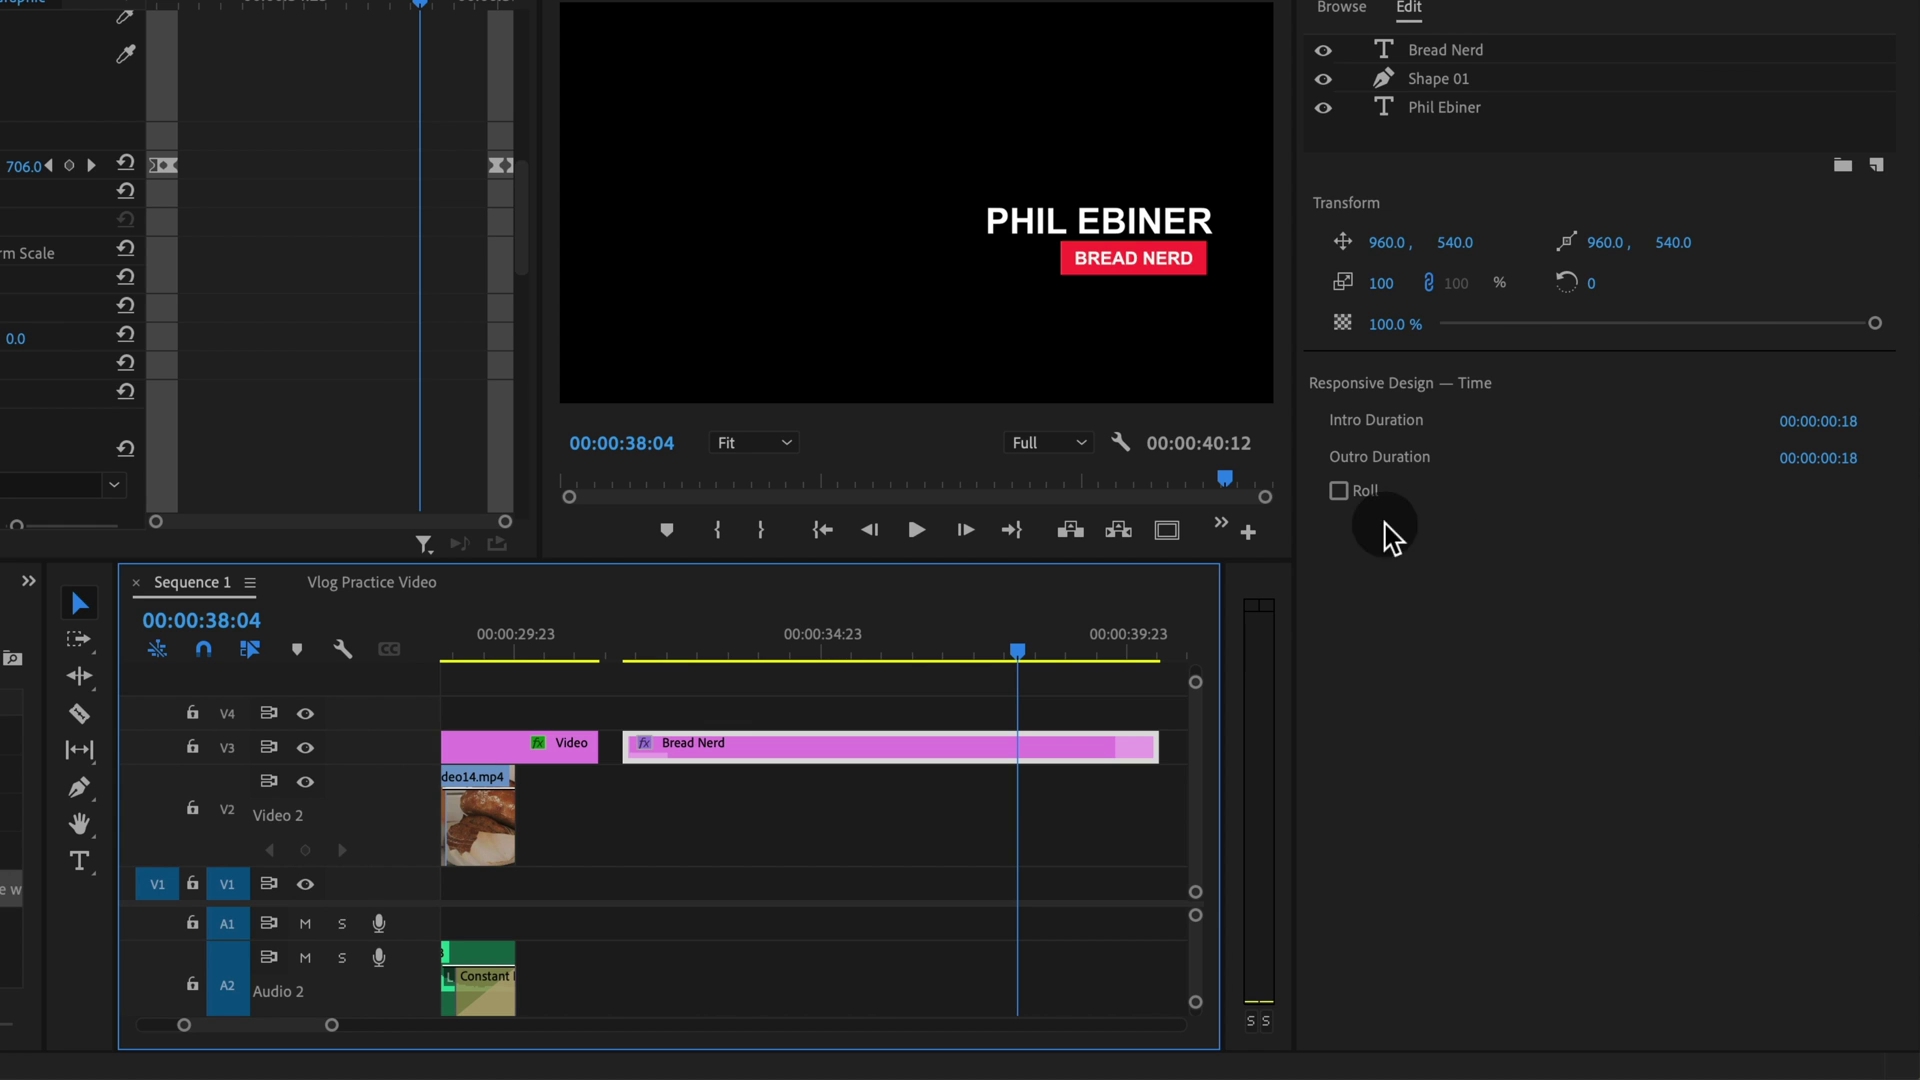
mouse_move(636, 652)
left_mouse_down()
mouse_move(686, 668)
mouse_move(617, 658)
mouse_move(665, 662)
left_mouse_up()
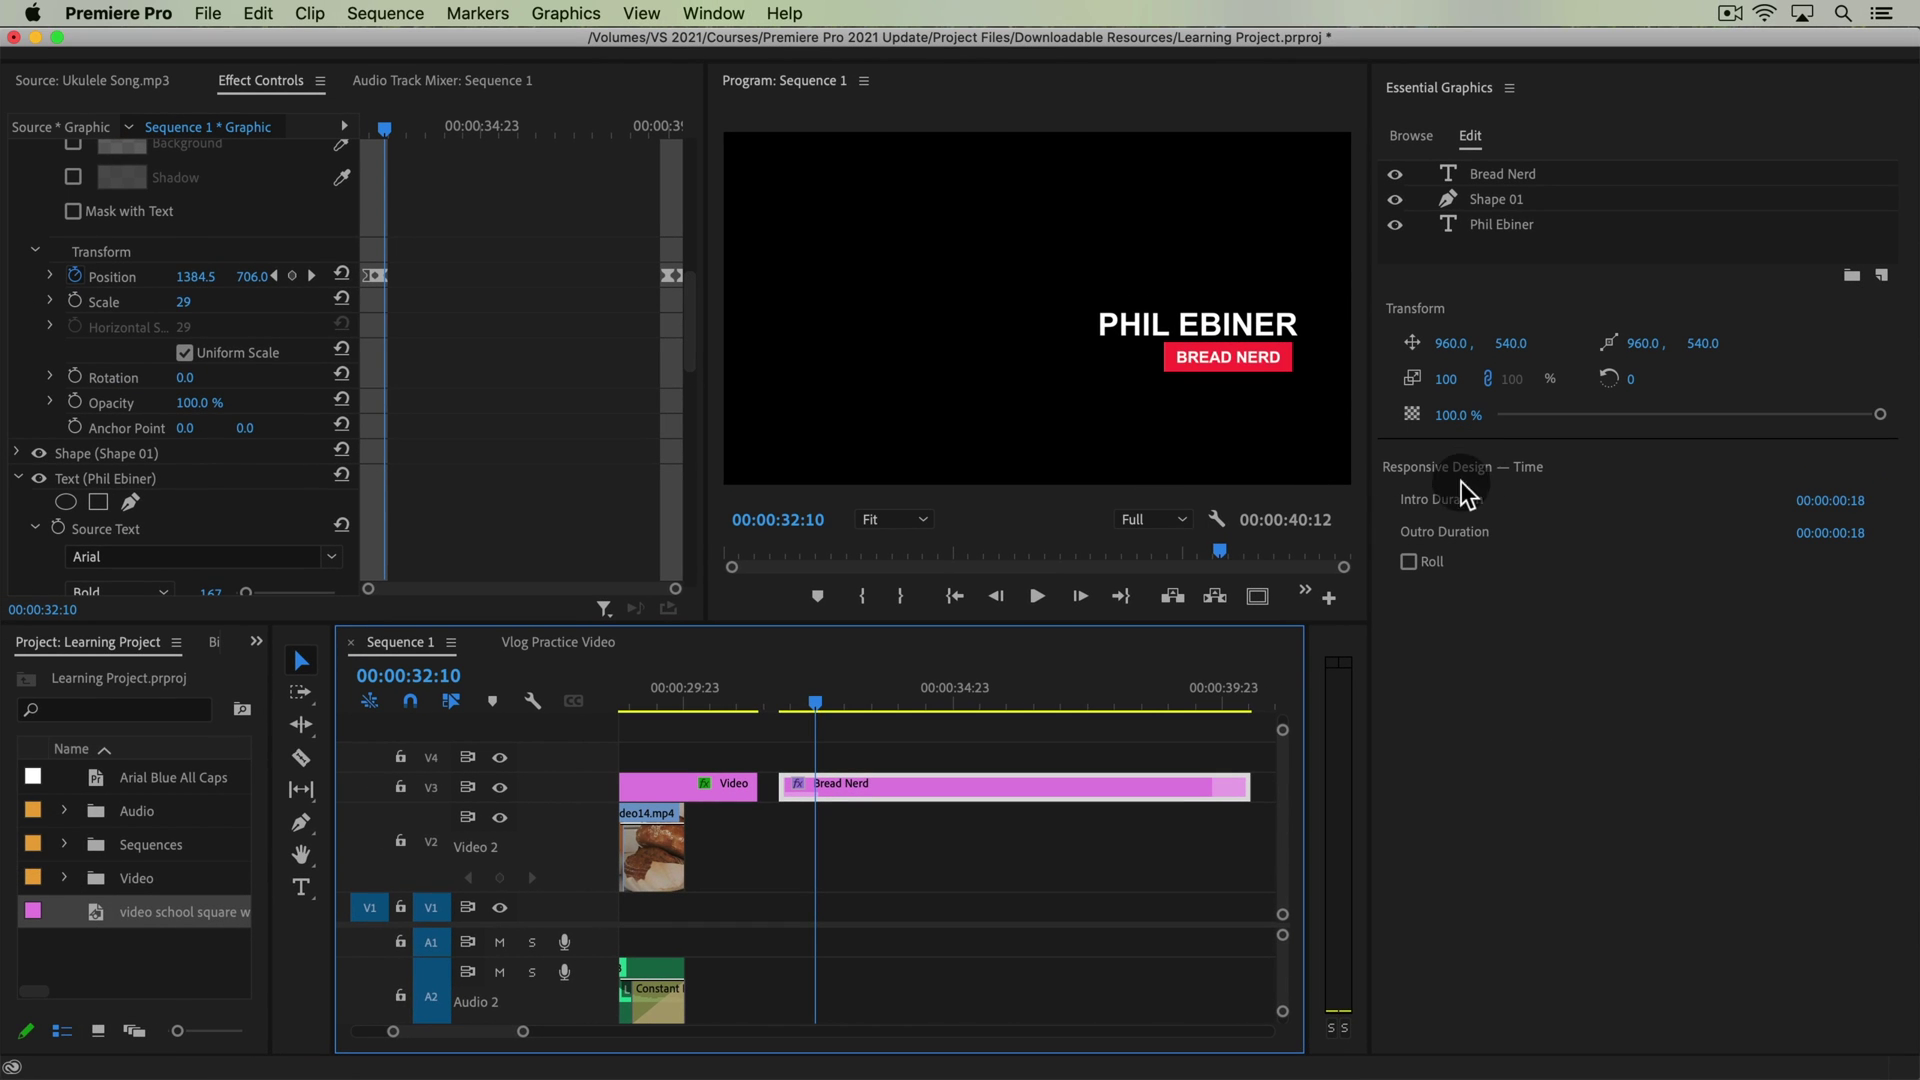
double_click(1257, 314)
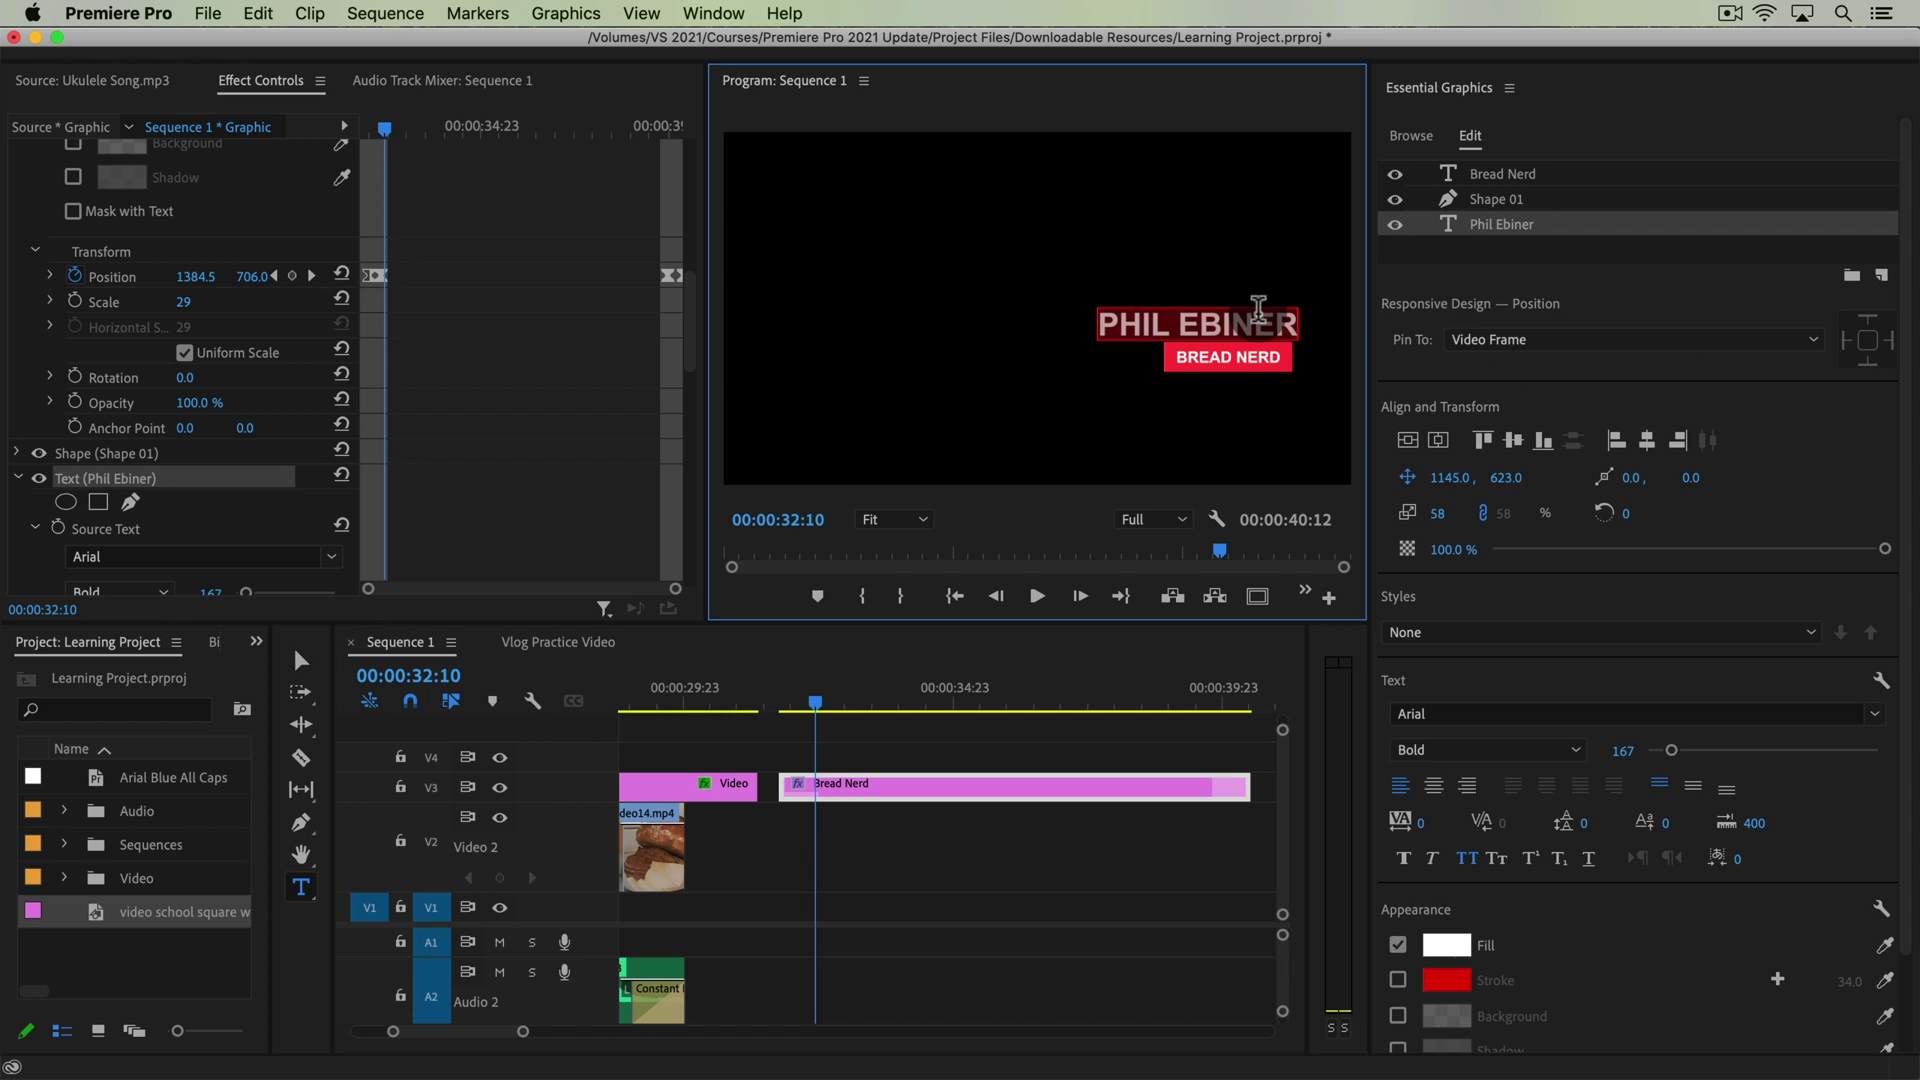
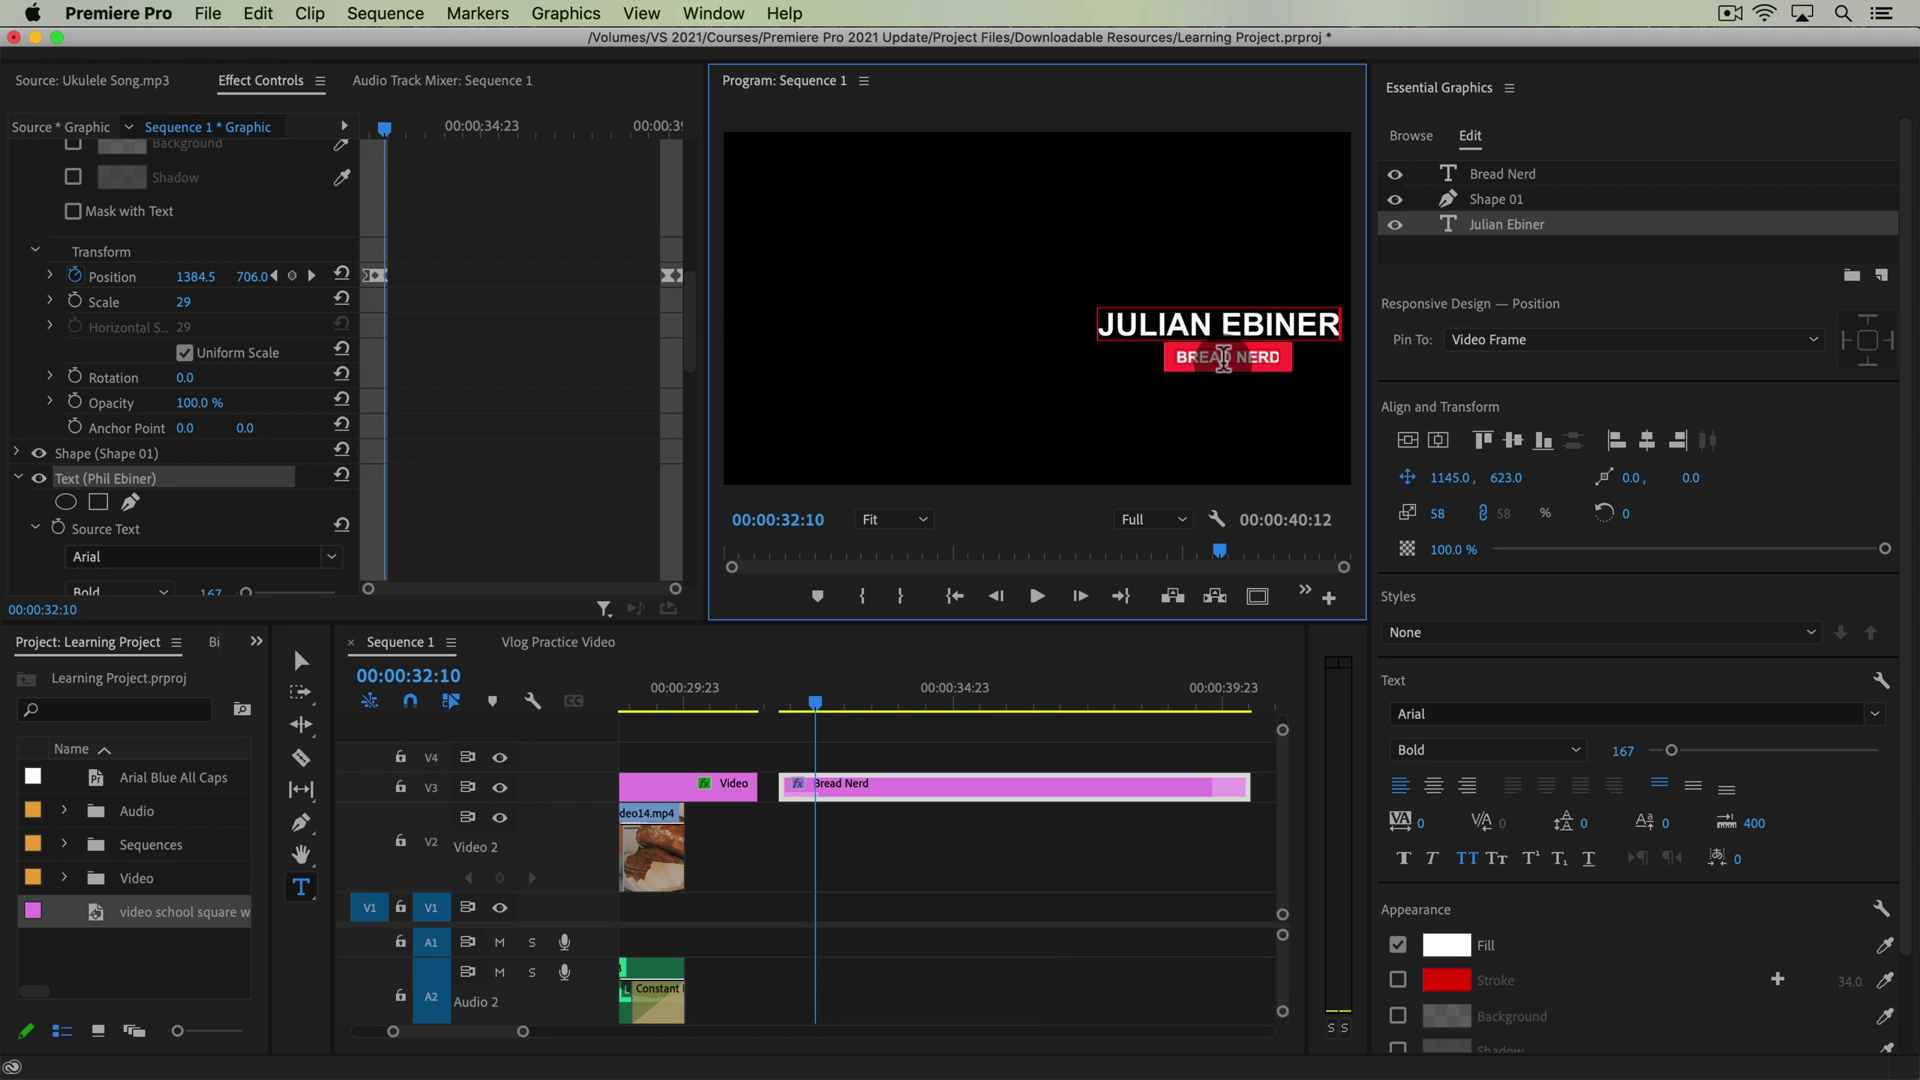
left_click(1224, 356)
key("super+a")
type("B")
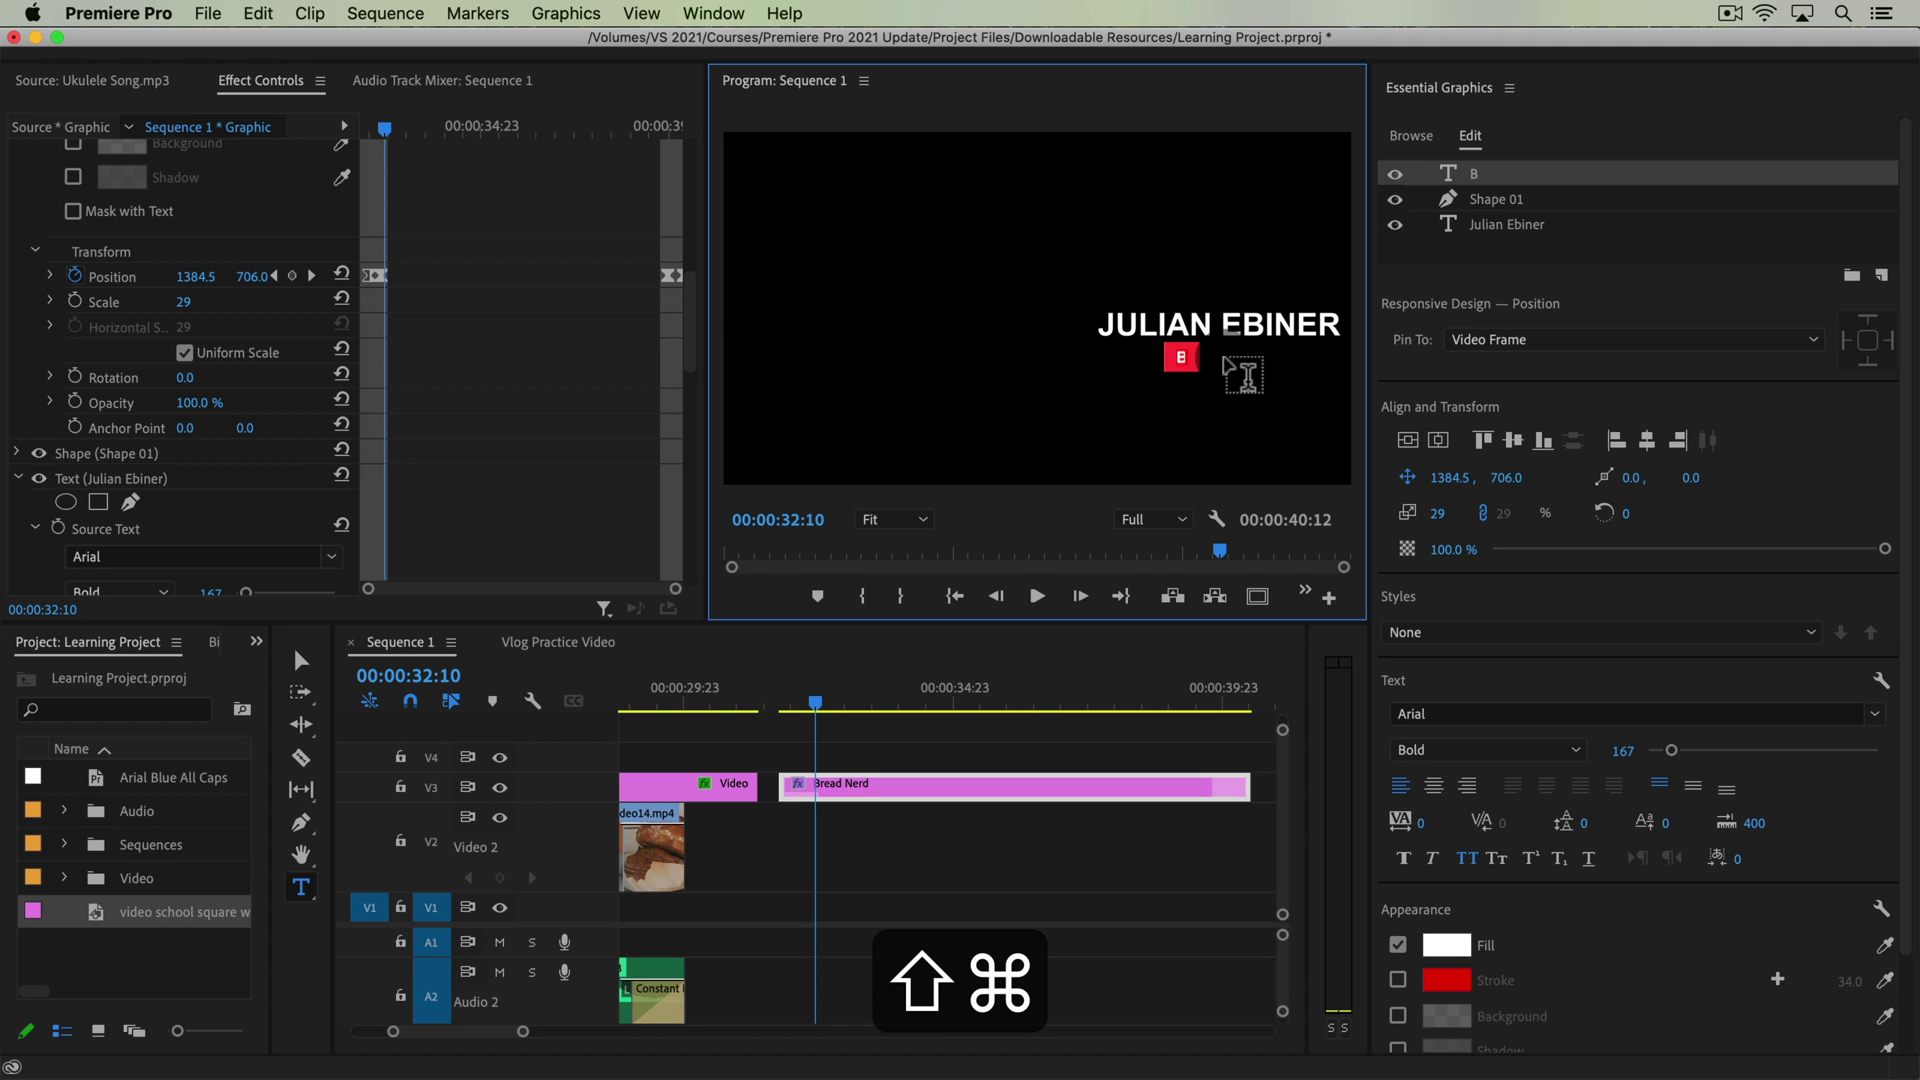
type("read Eater")
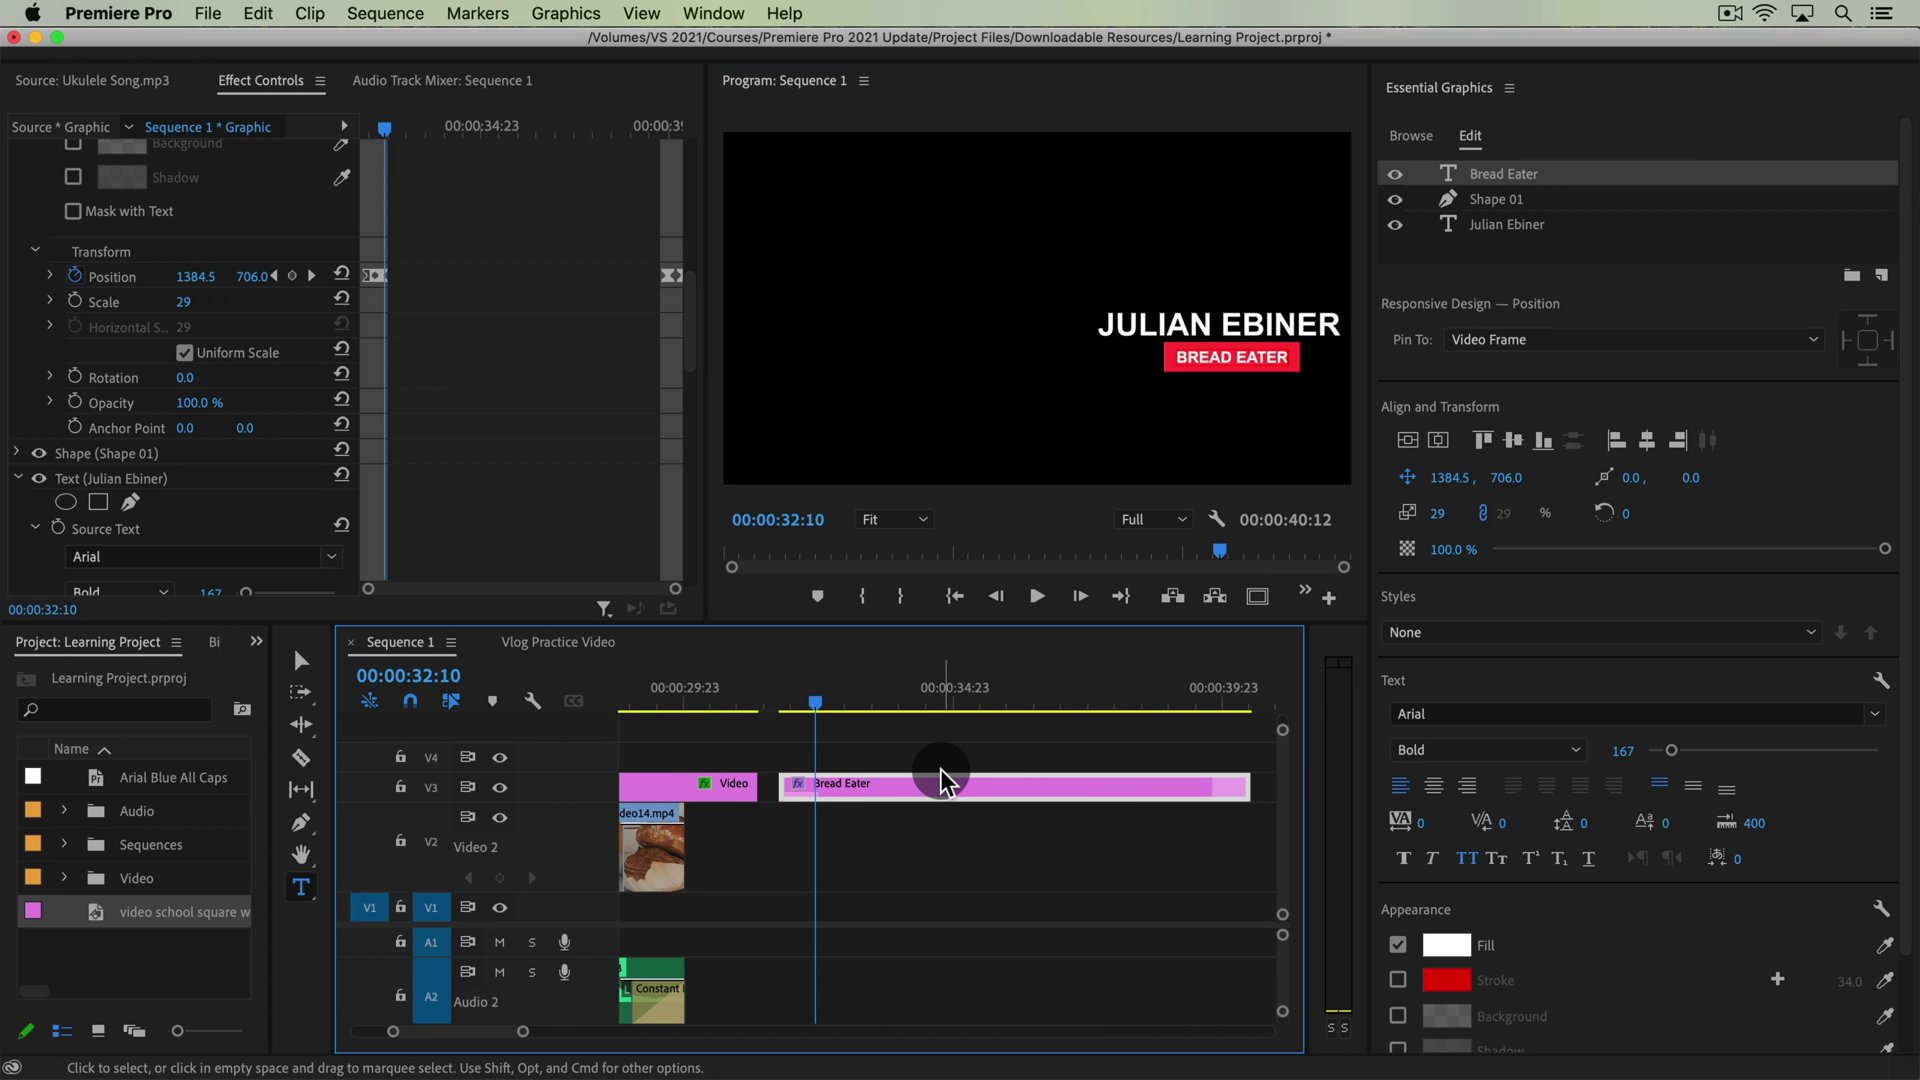
Shorten the Bread Eater title clip on the timeline
left_click(860, 745)
left_click_drag(790, 700, 813, 700)
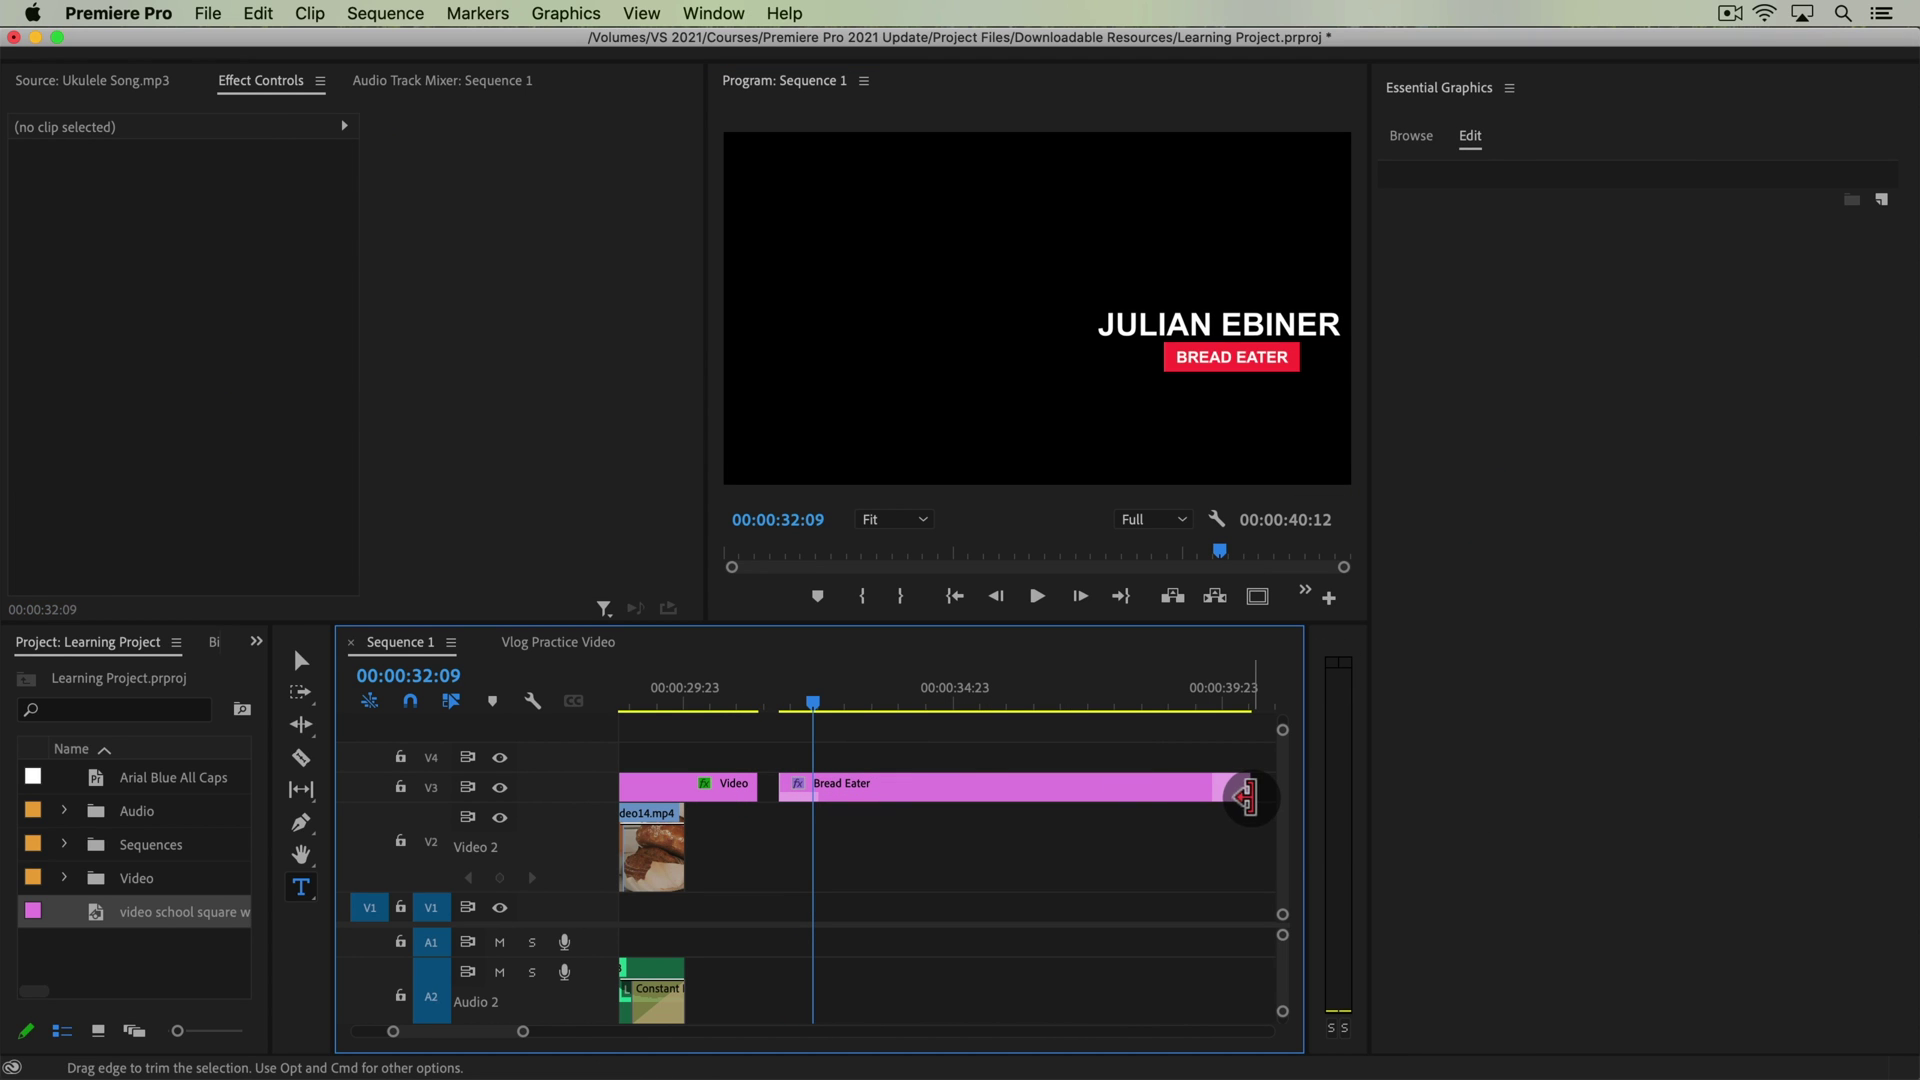
left_click_drag(1240, 785, 1096, 786)
left_click_drag(800, 700, 869, 705)
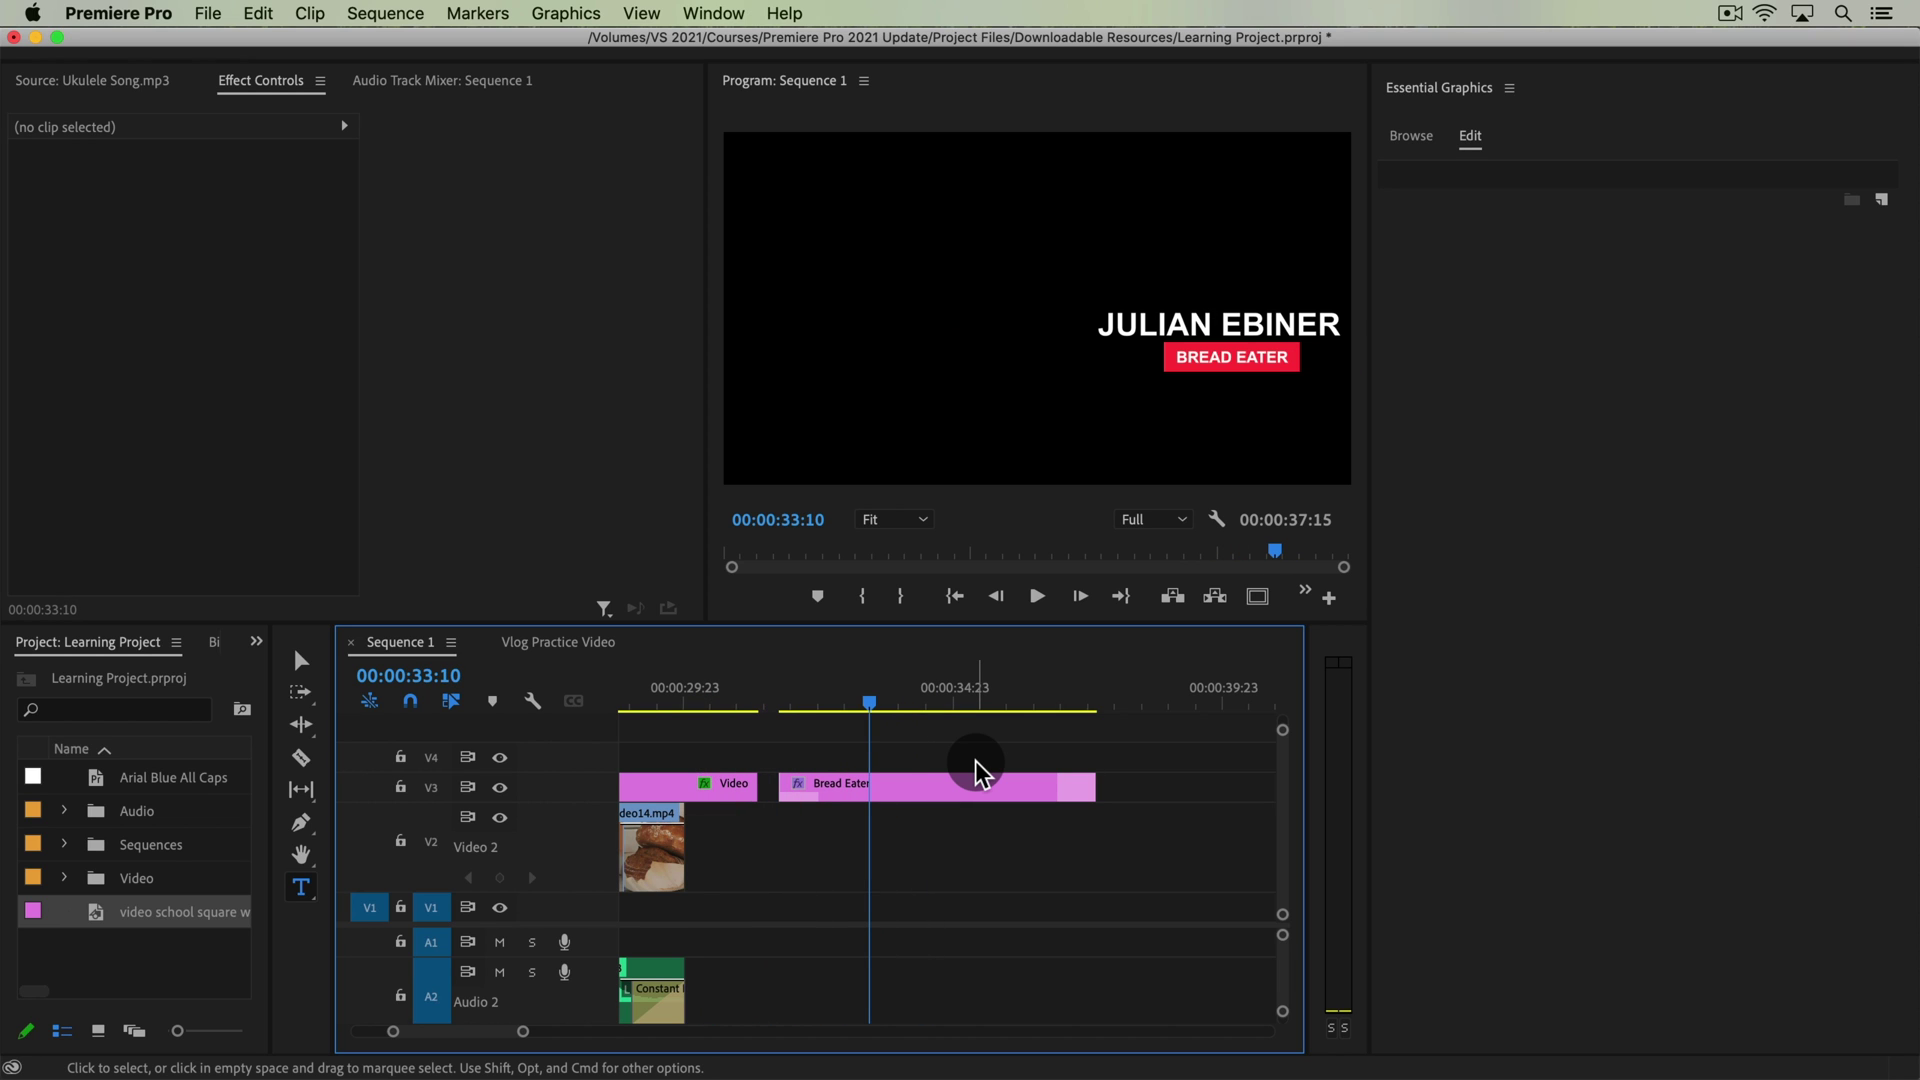
Undo back to PHIL EBINER and select the Bread Nerd text layer in Essential Graphics
key("super+z")
key("super+z")
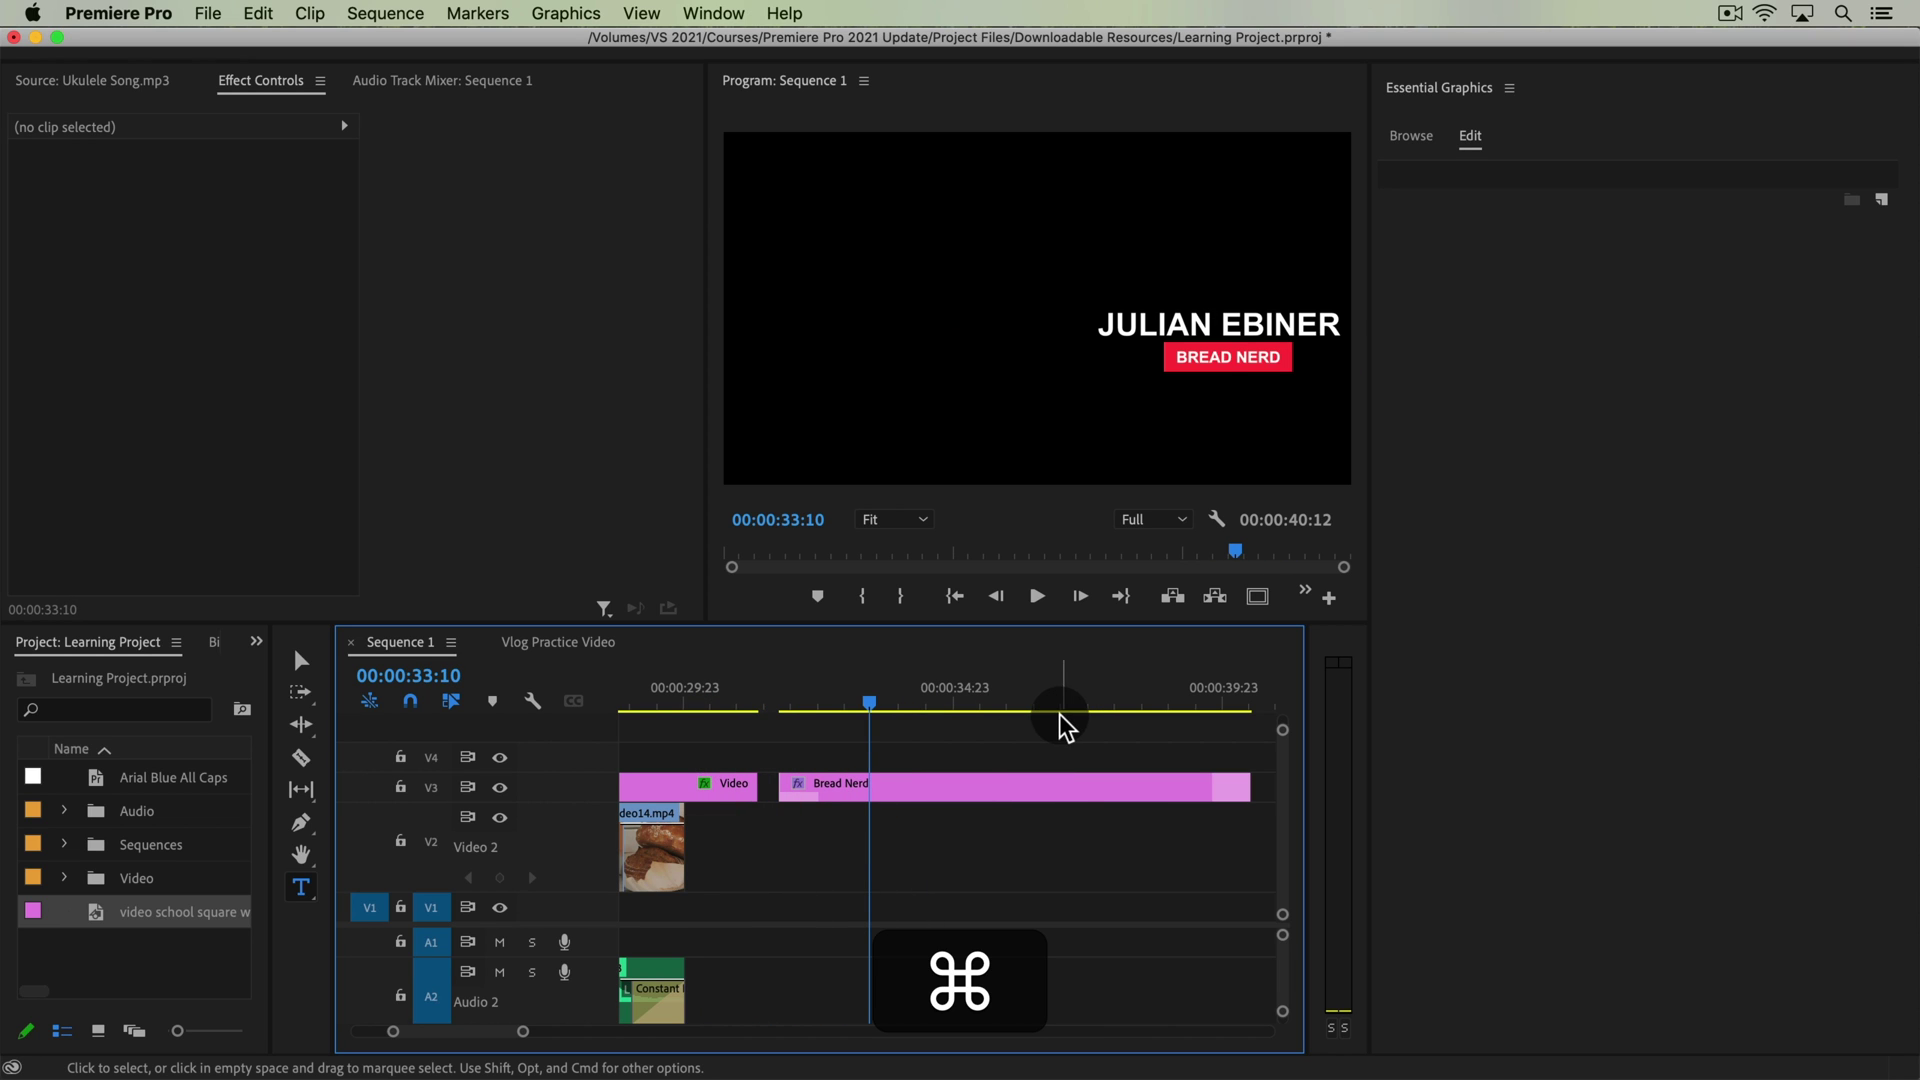
key("super+z")
left_click(960, 788)
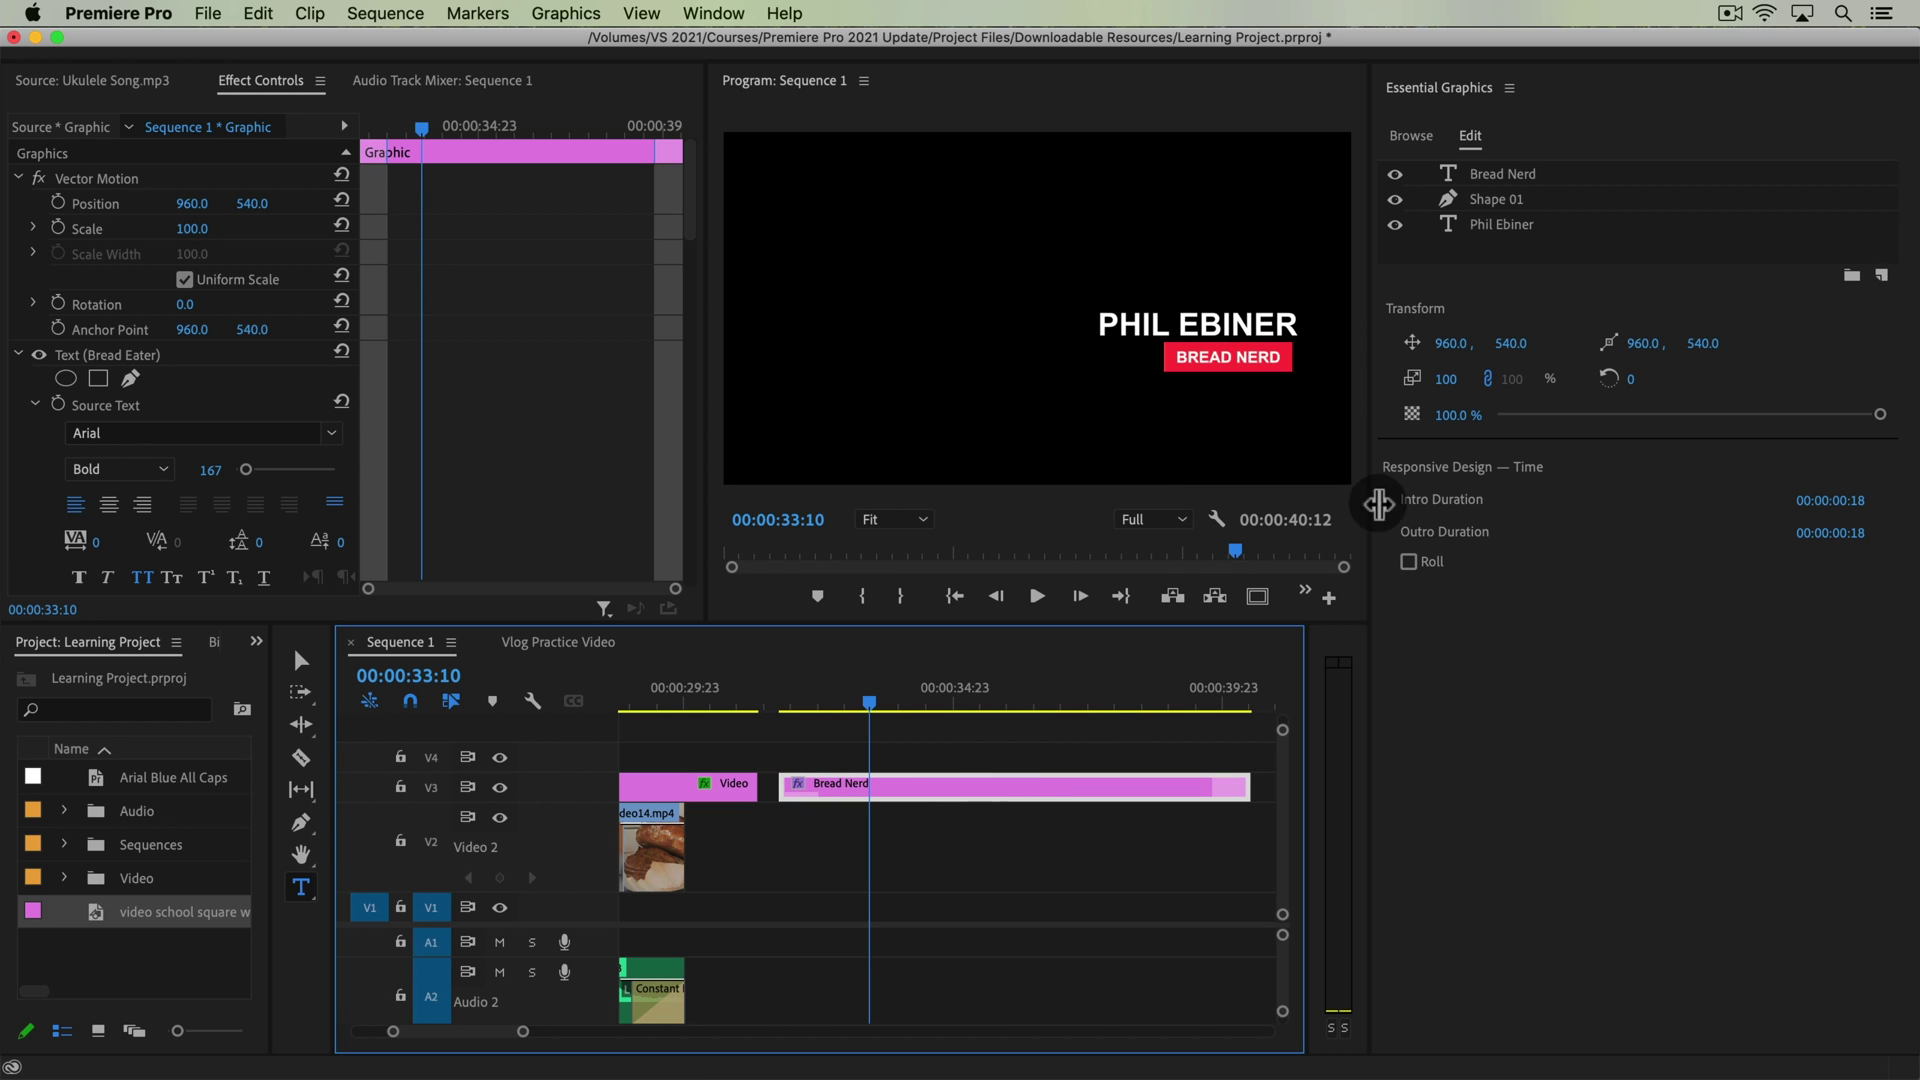
left_click(1529, 204)
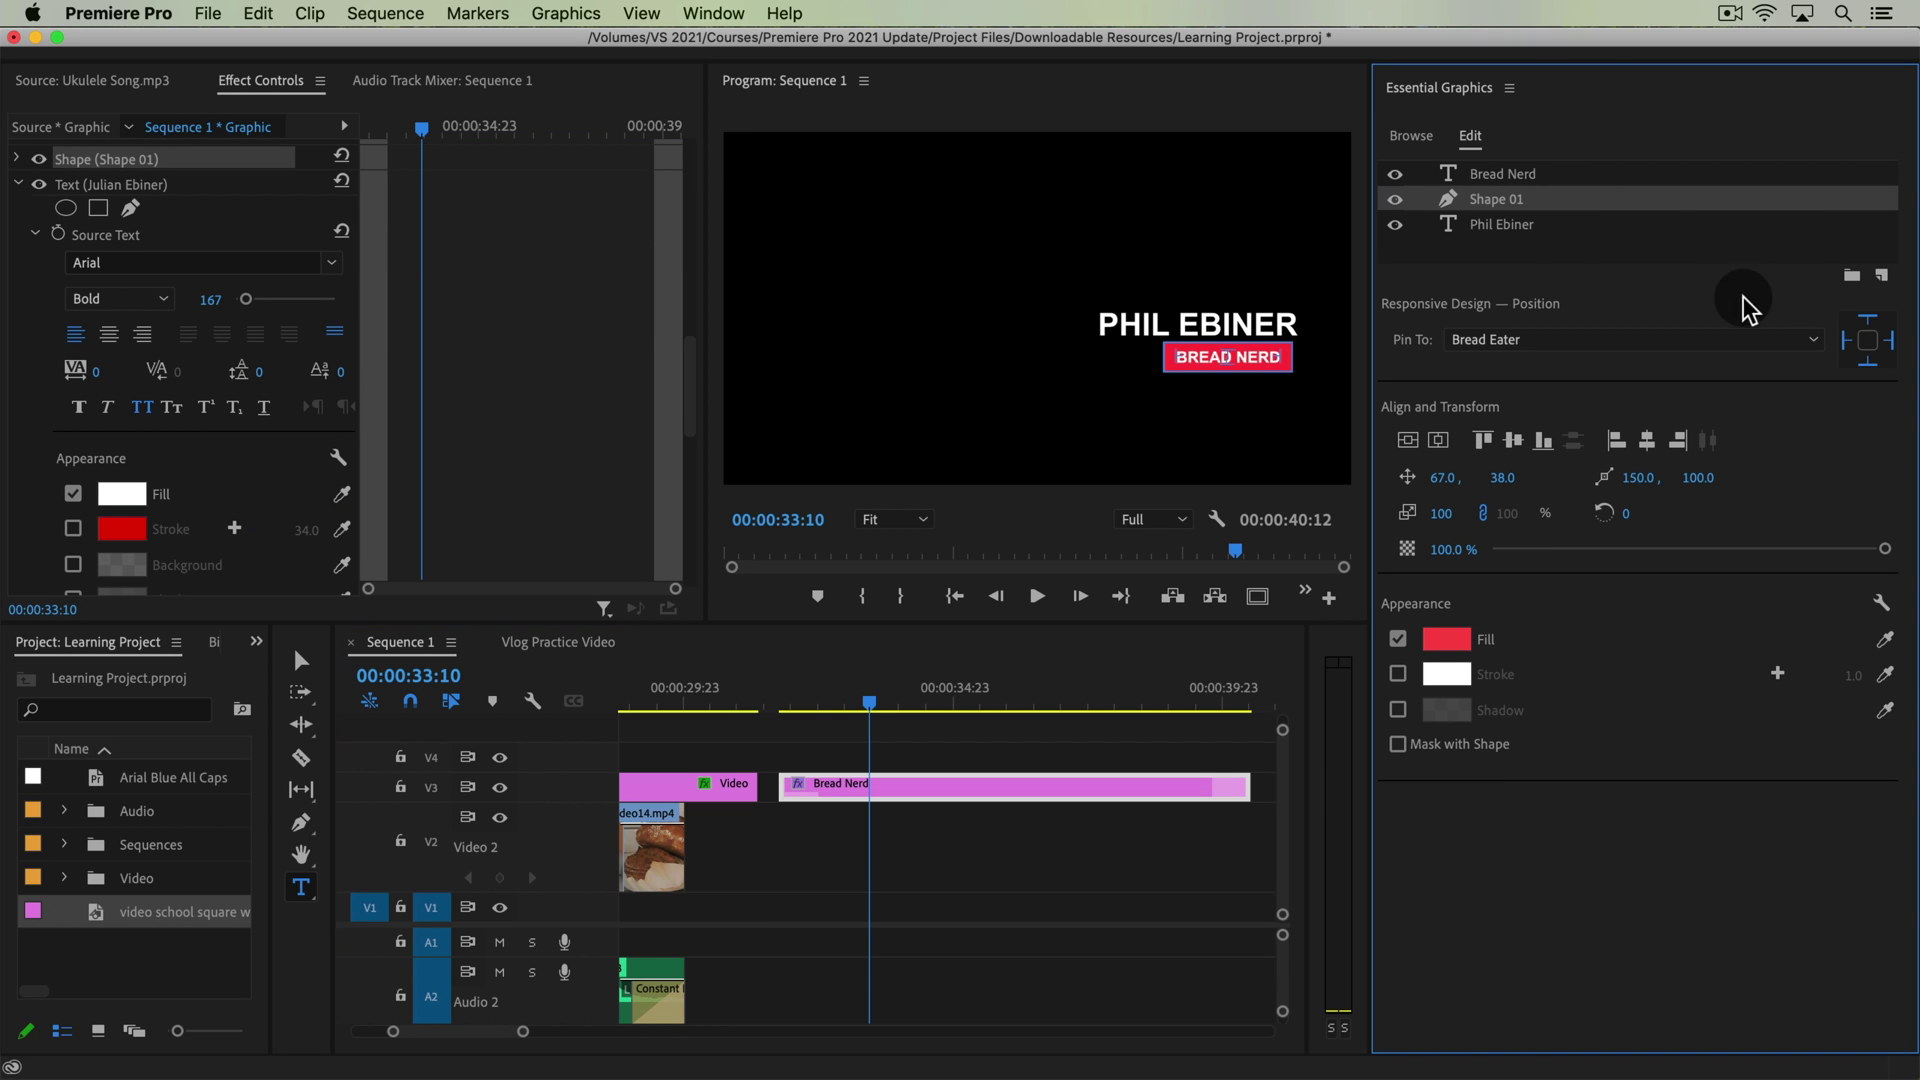
left_click(1556, 176)
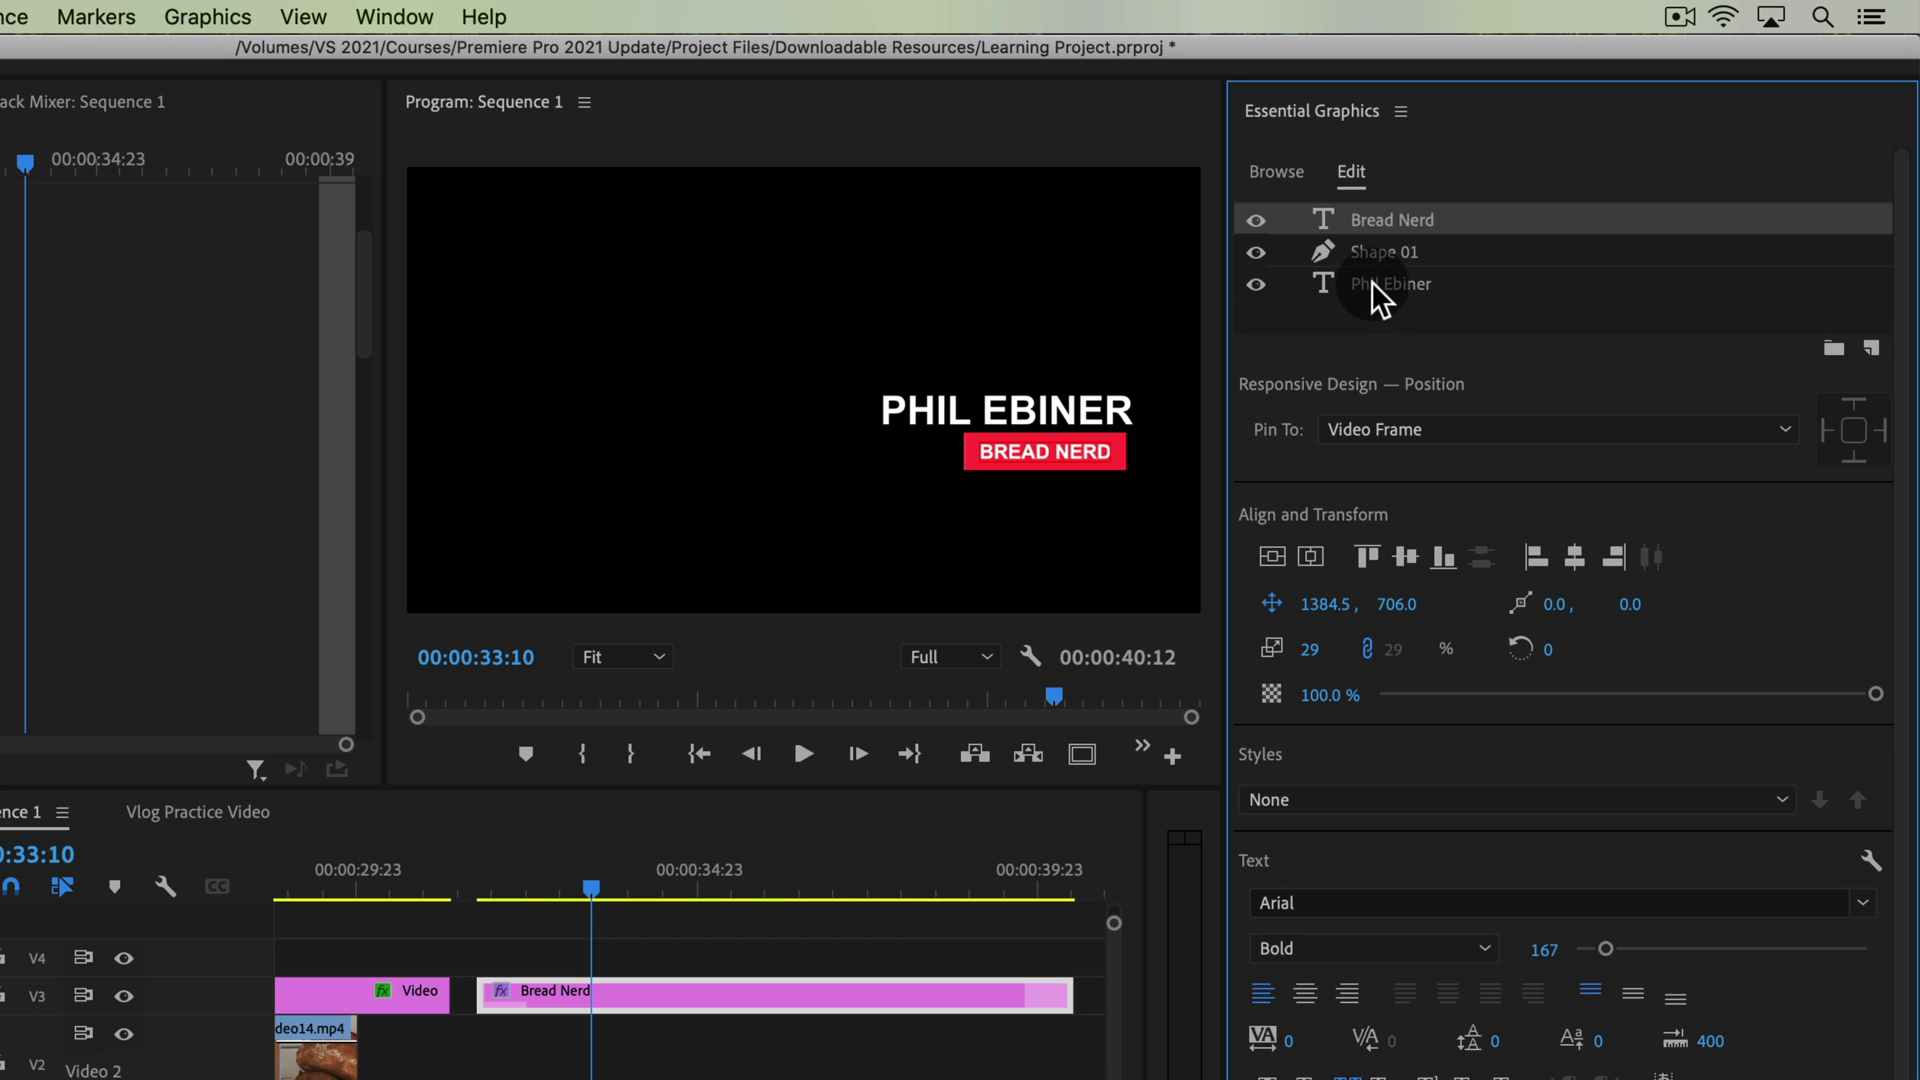
left_click(1371, 281)
left_click(1412, 218)
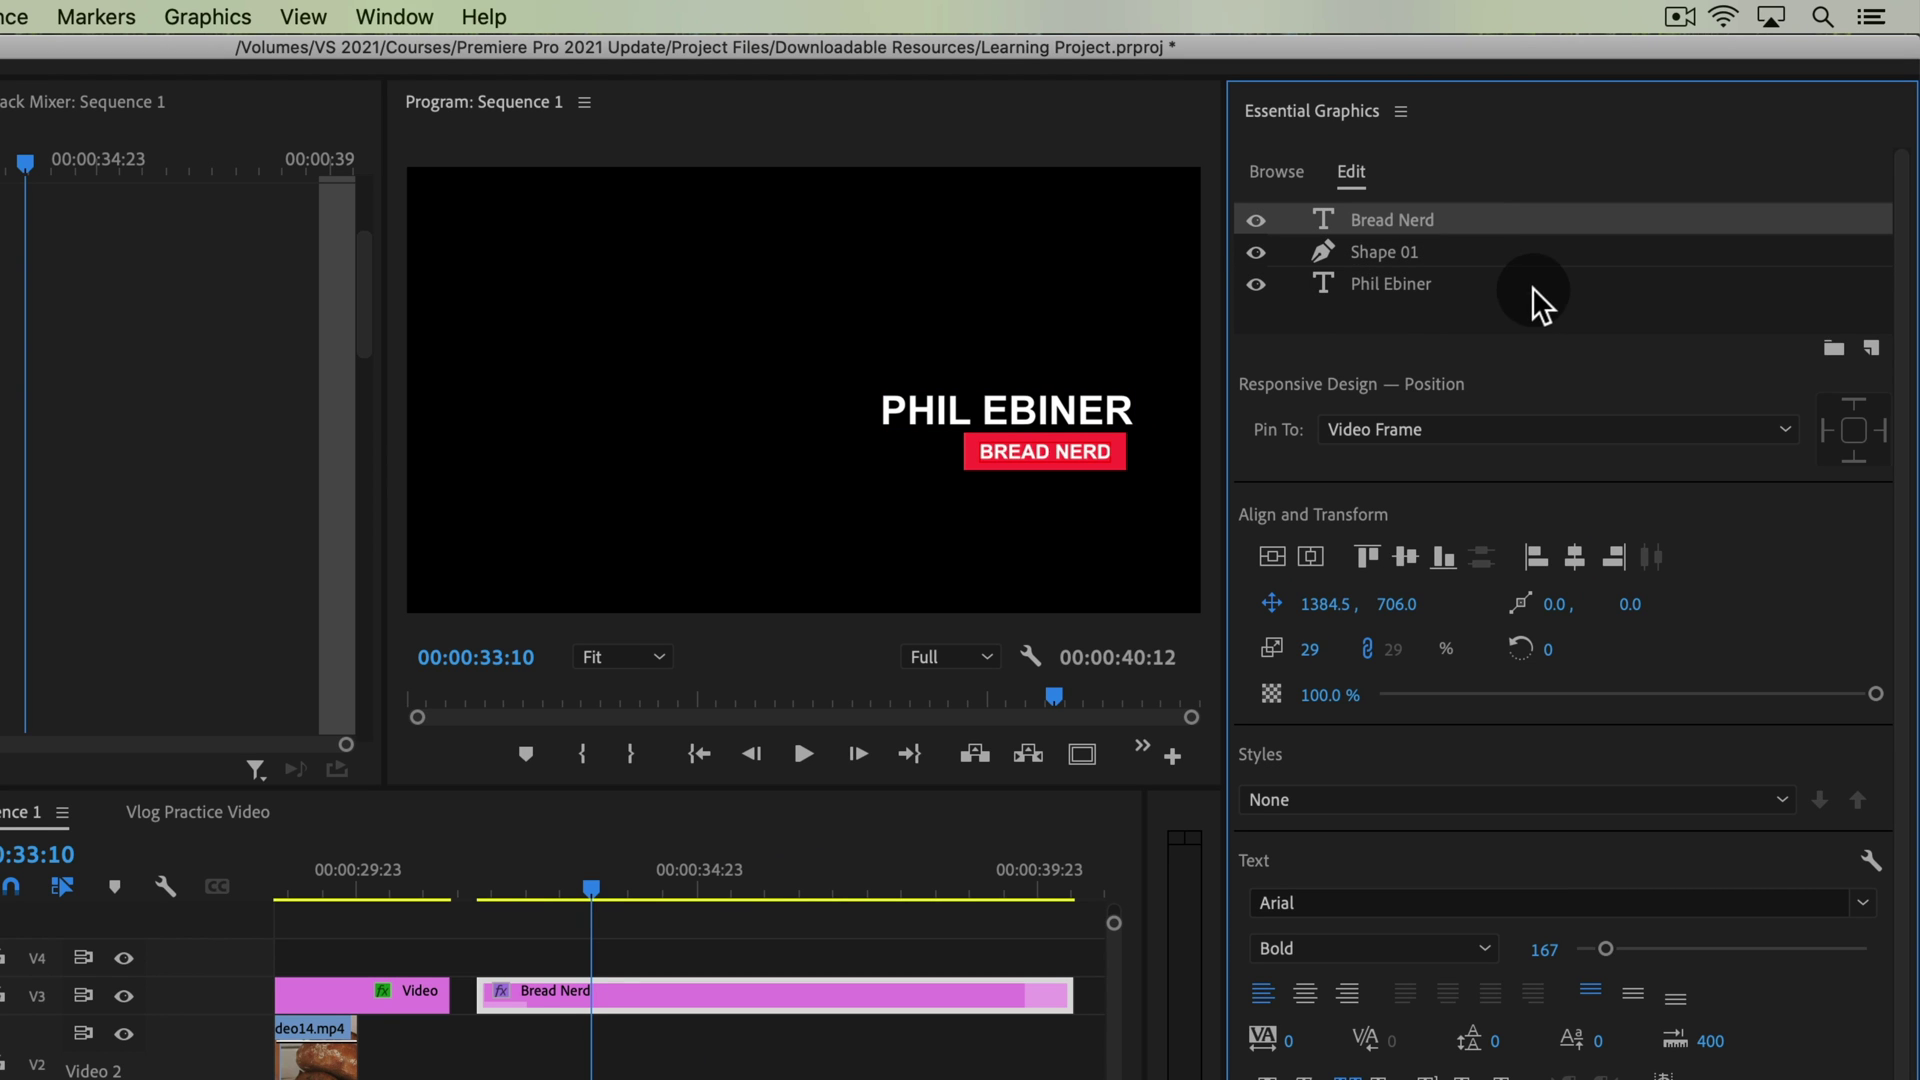
Pin the Bread Nerd text to the name layer's right edge
left_click(1446, 440)
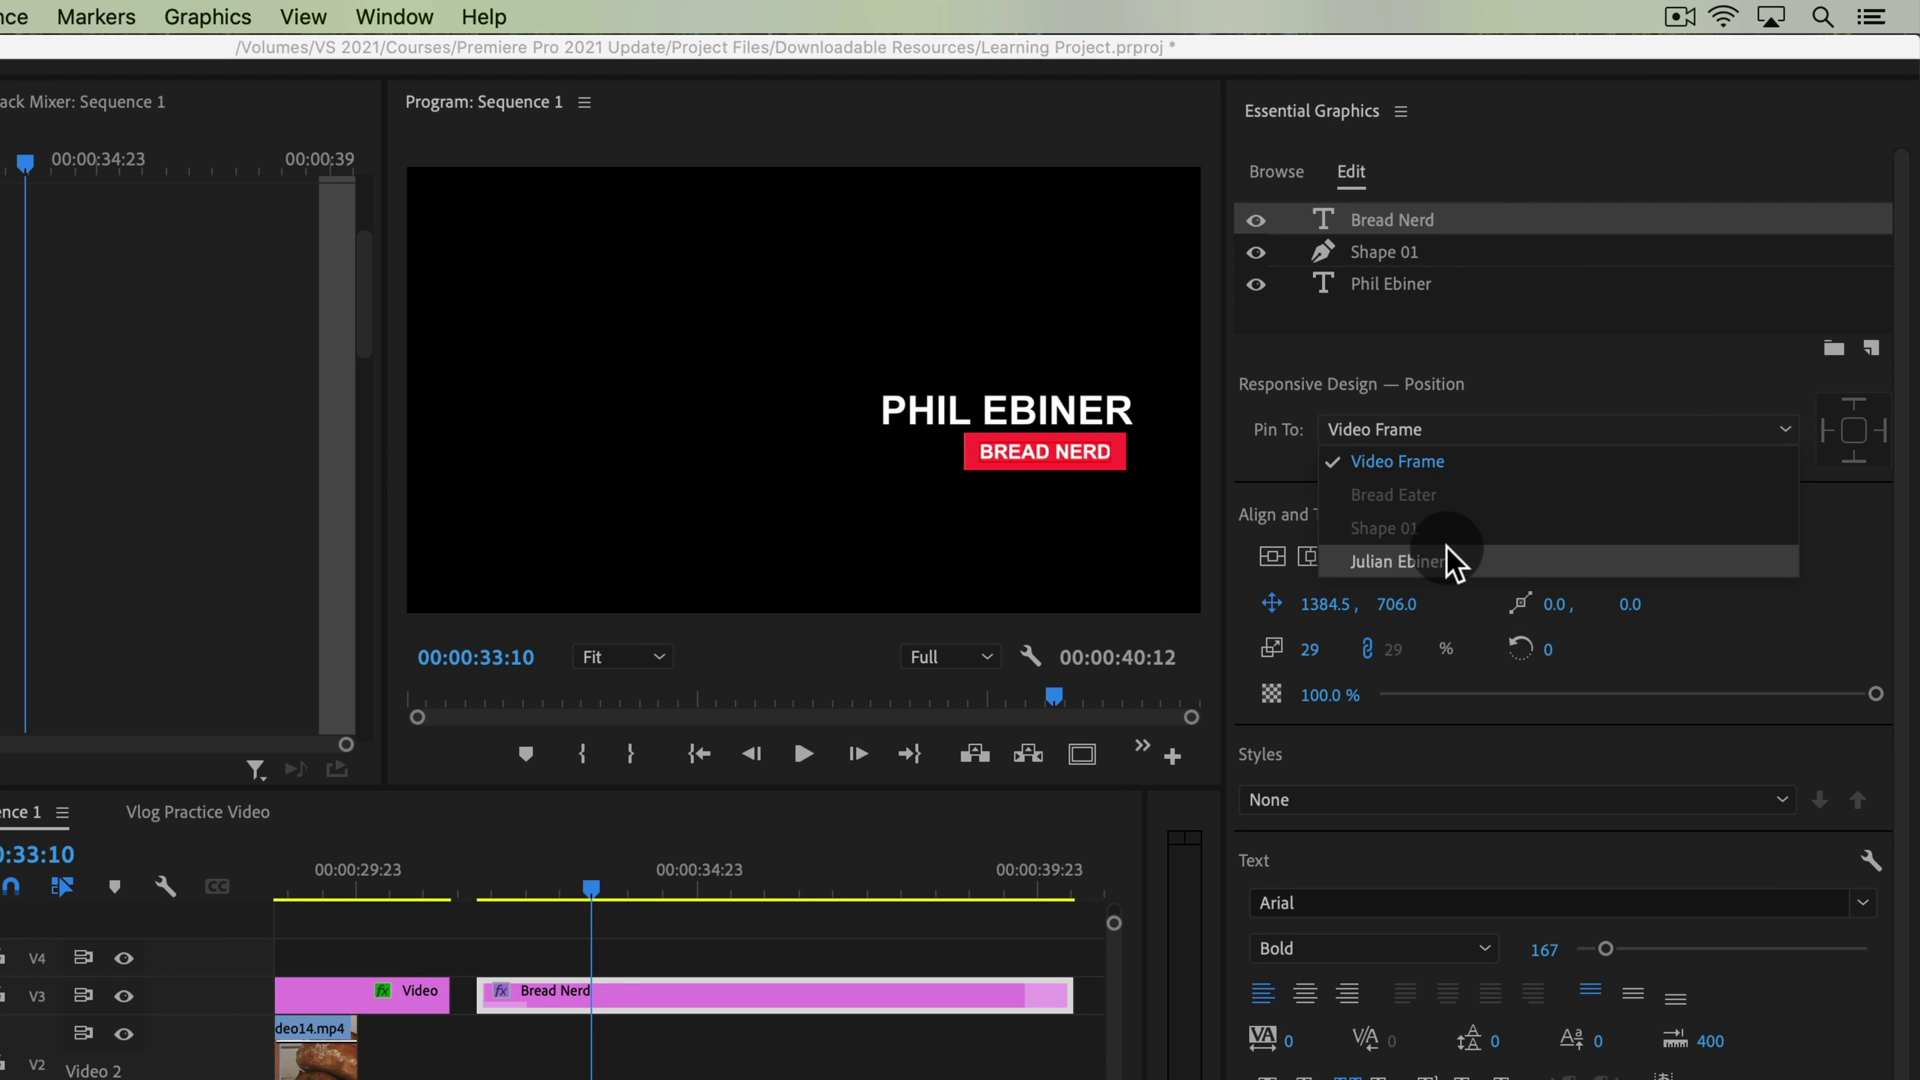
left_click(1446, 556)
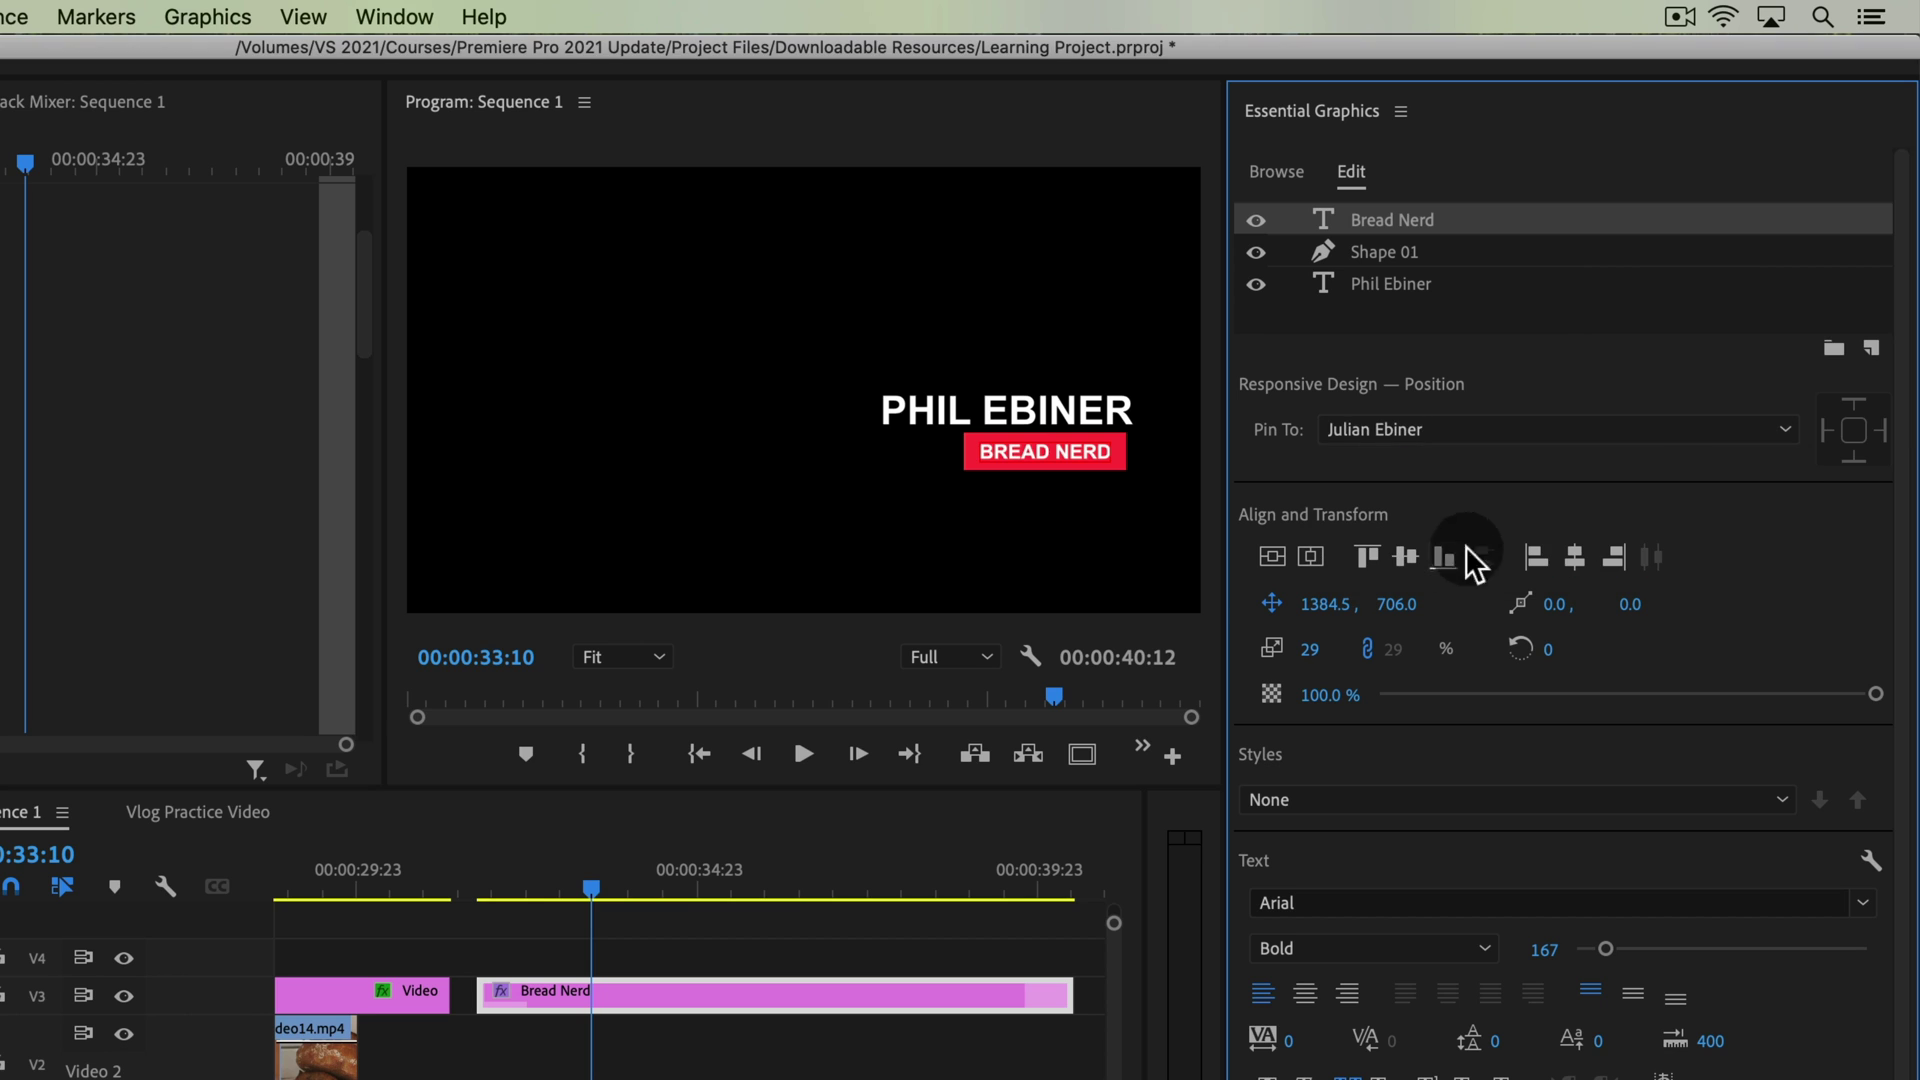
left_click(1884, 432)
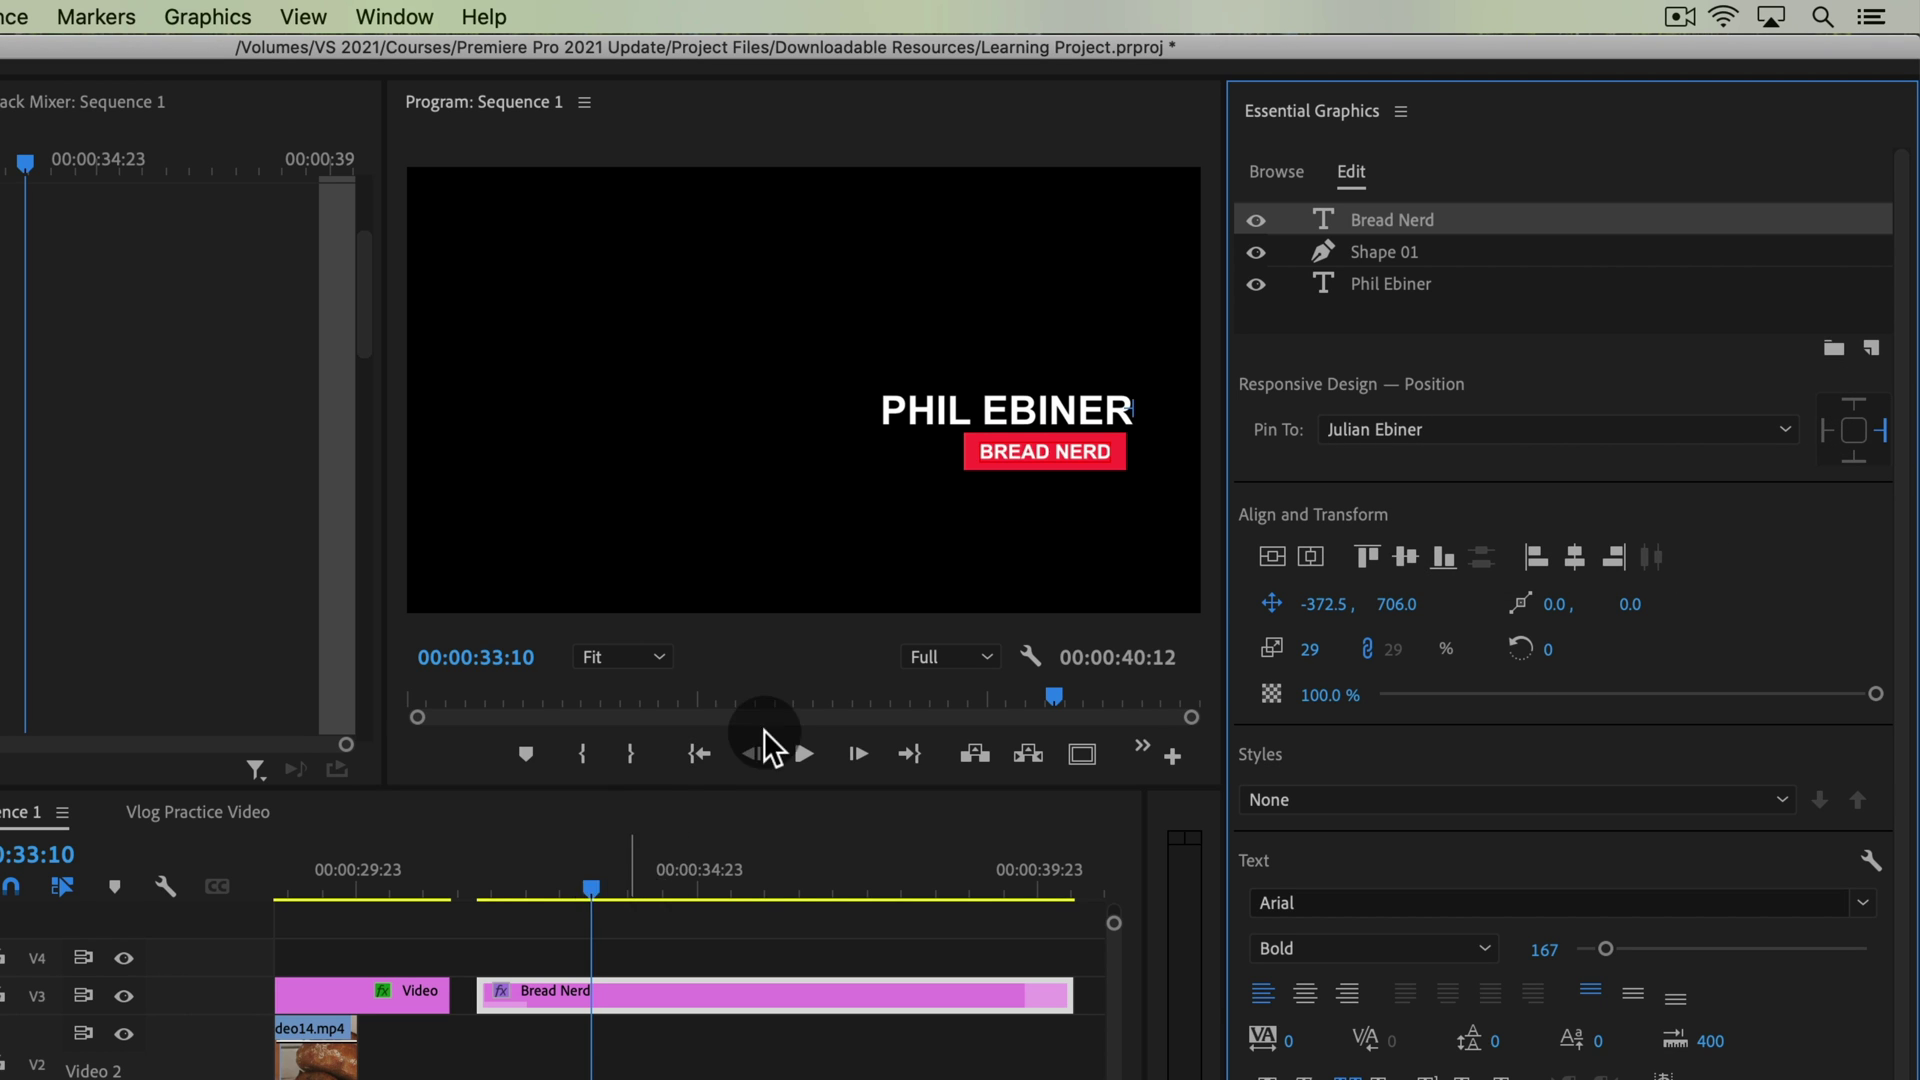
left_click(988, 400)
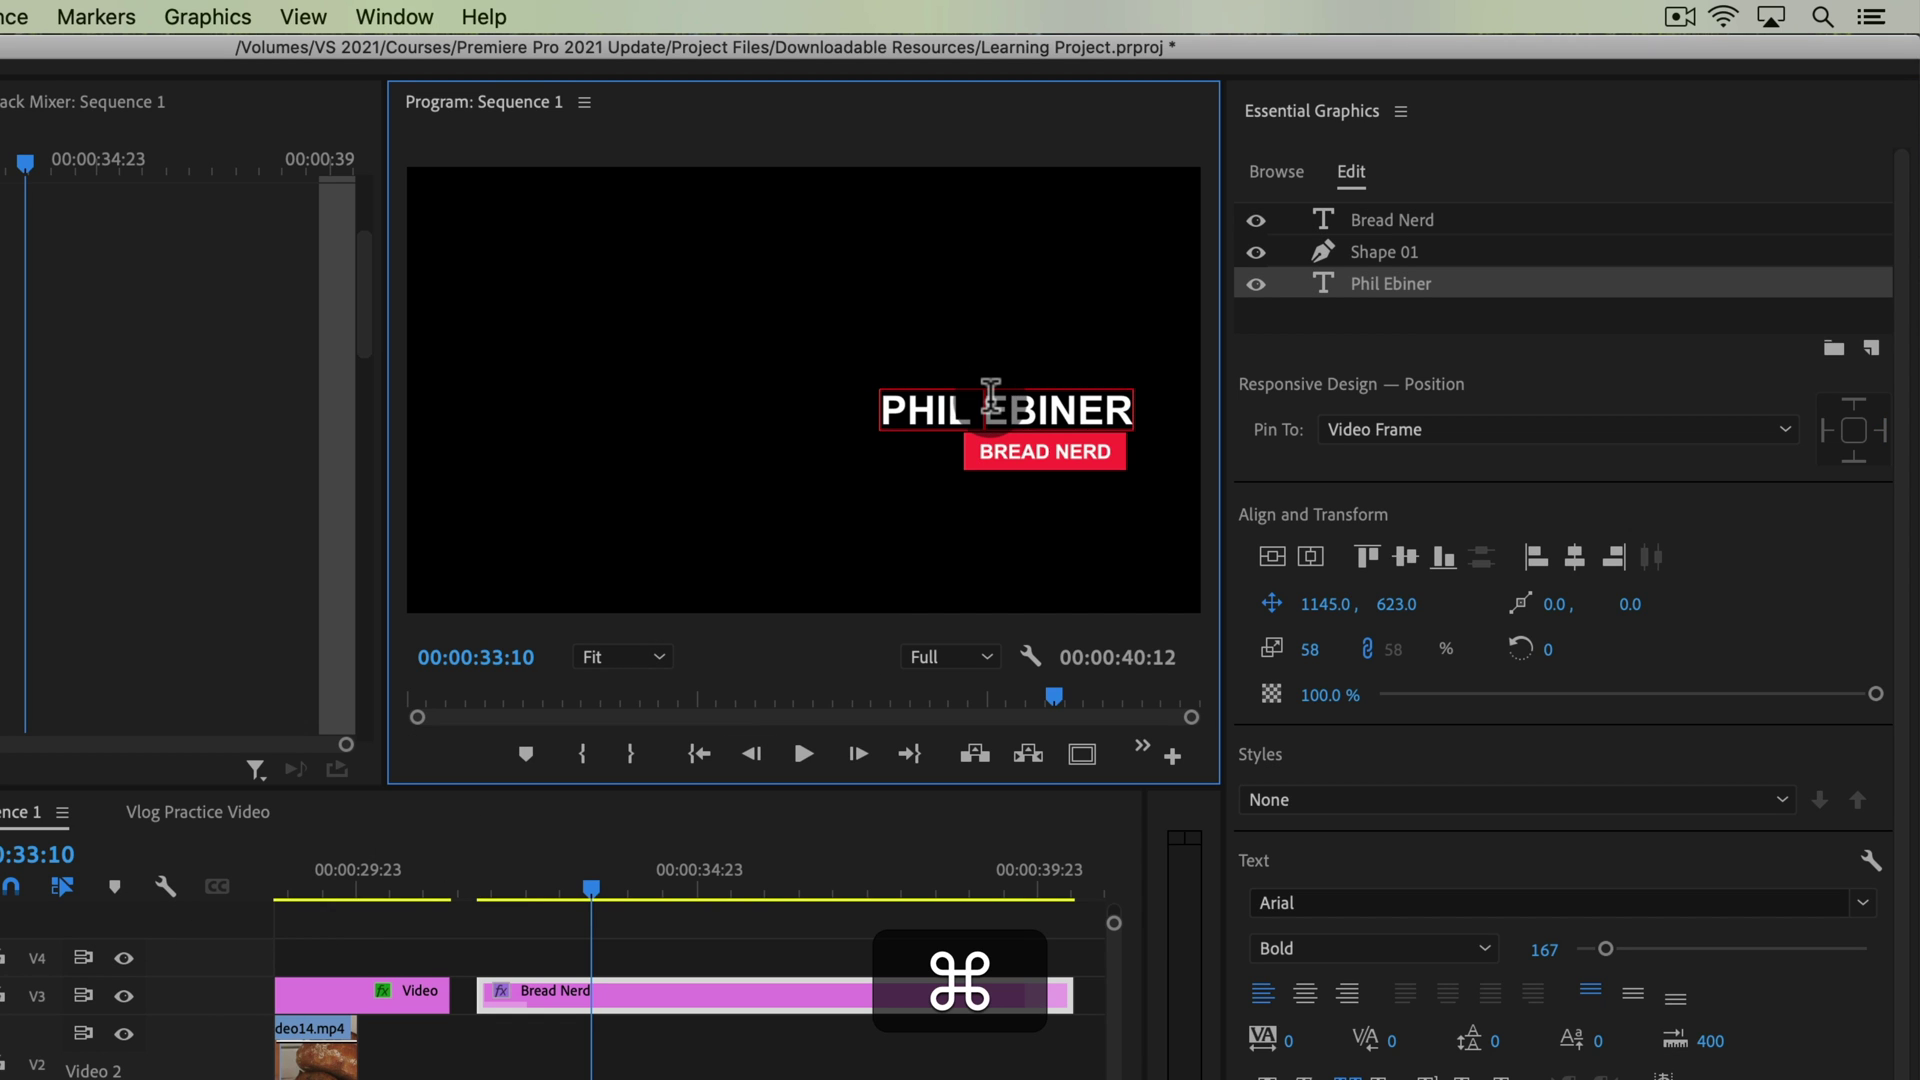
key("super+a")
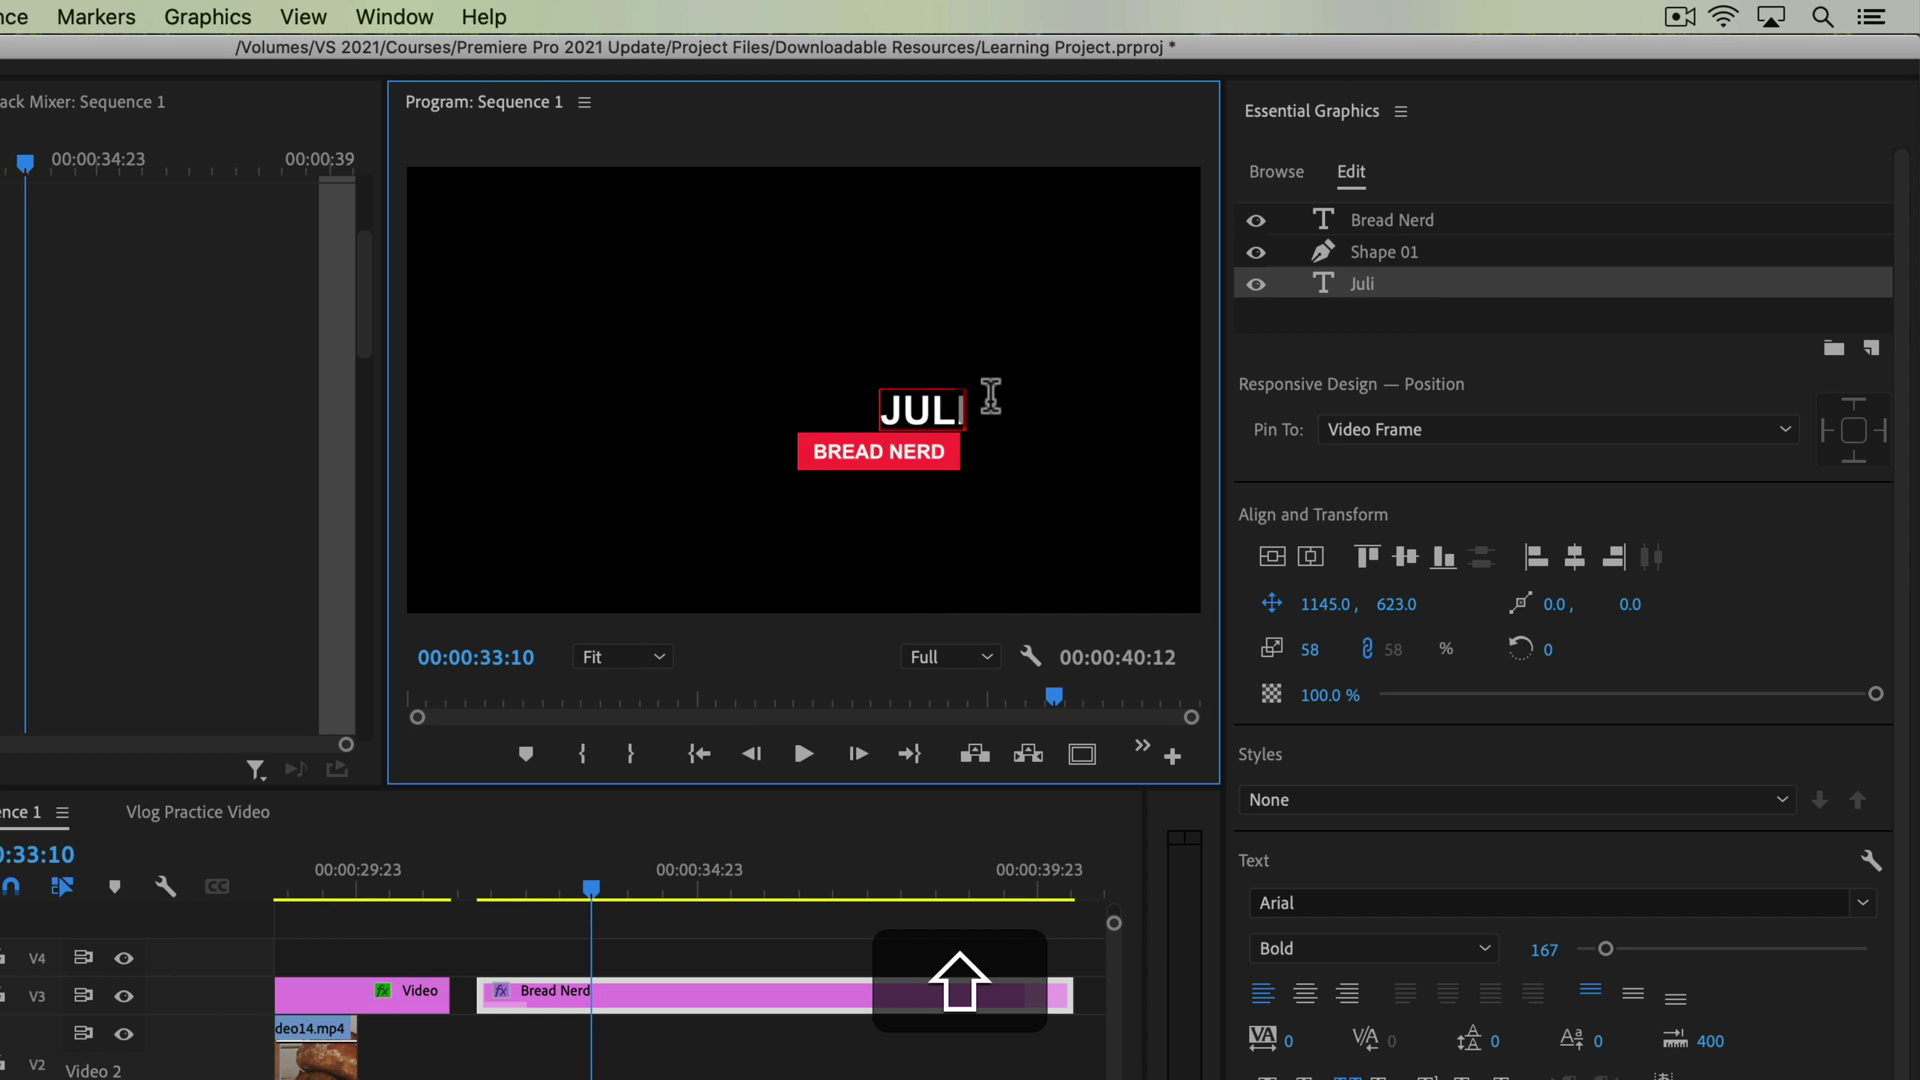
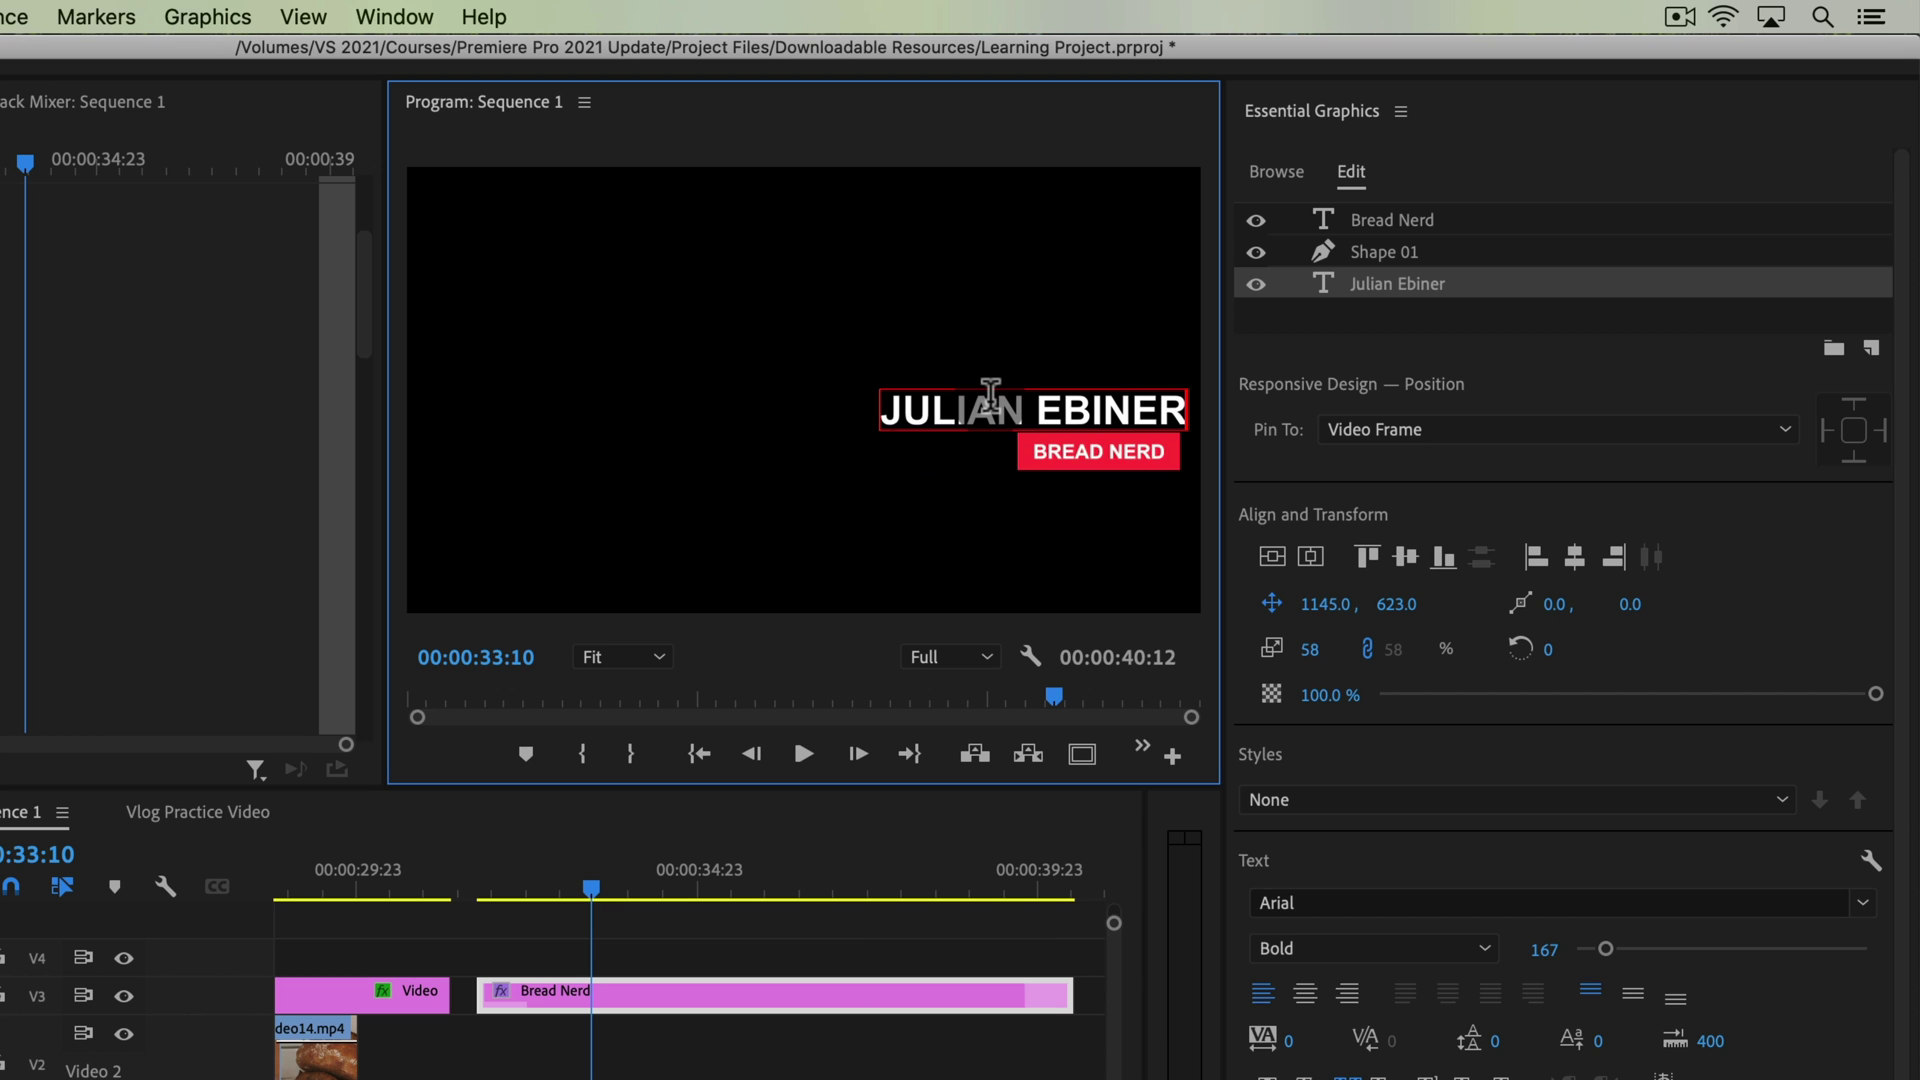
key("Escape")
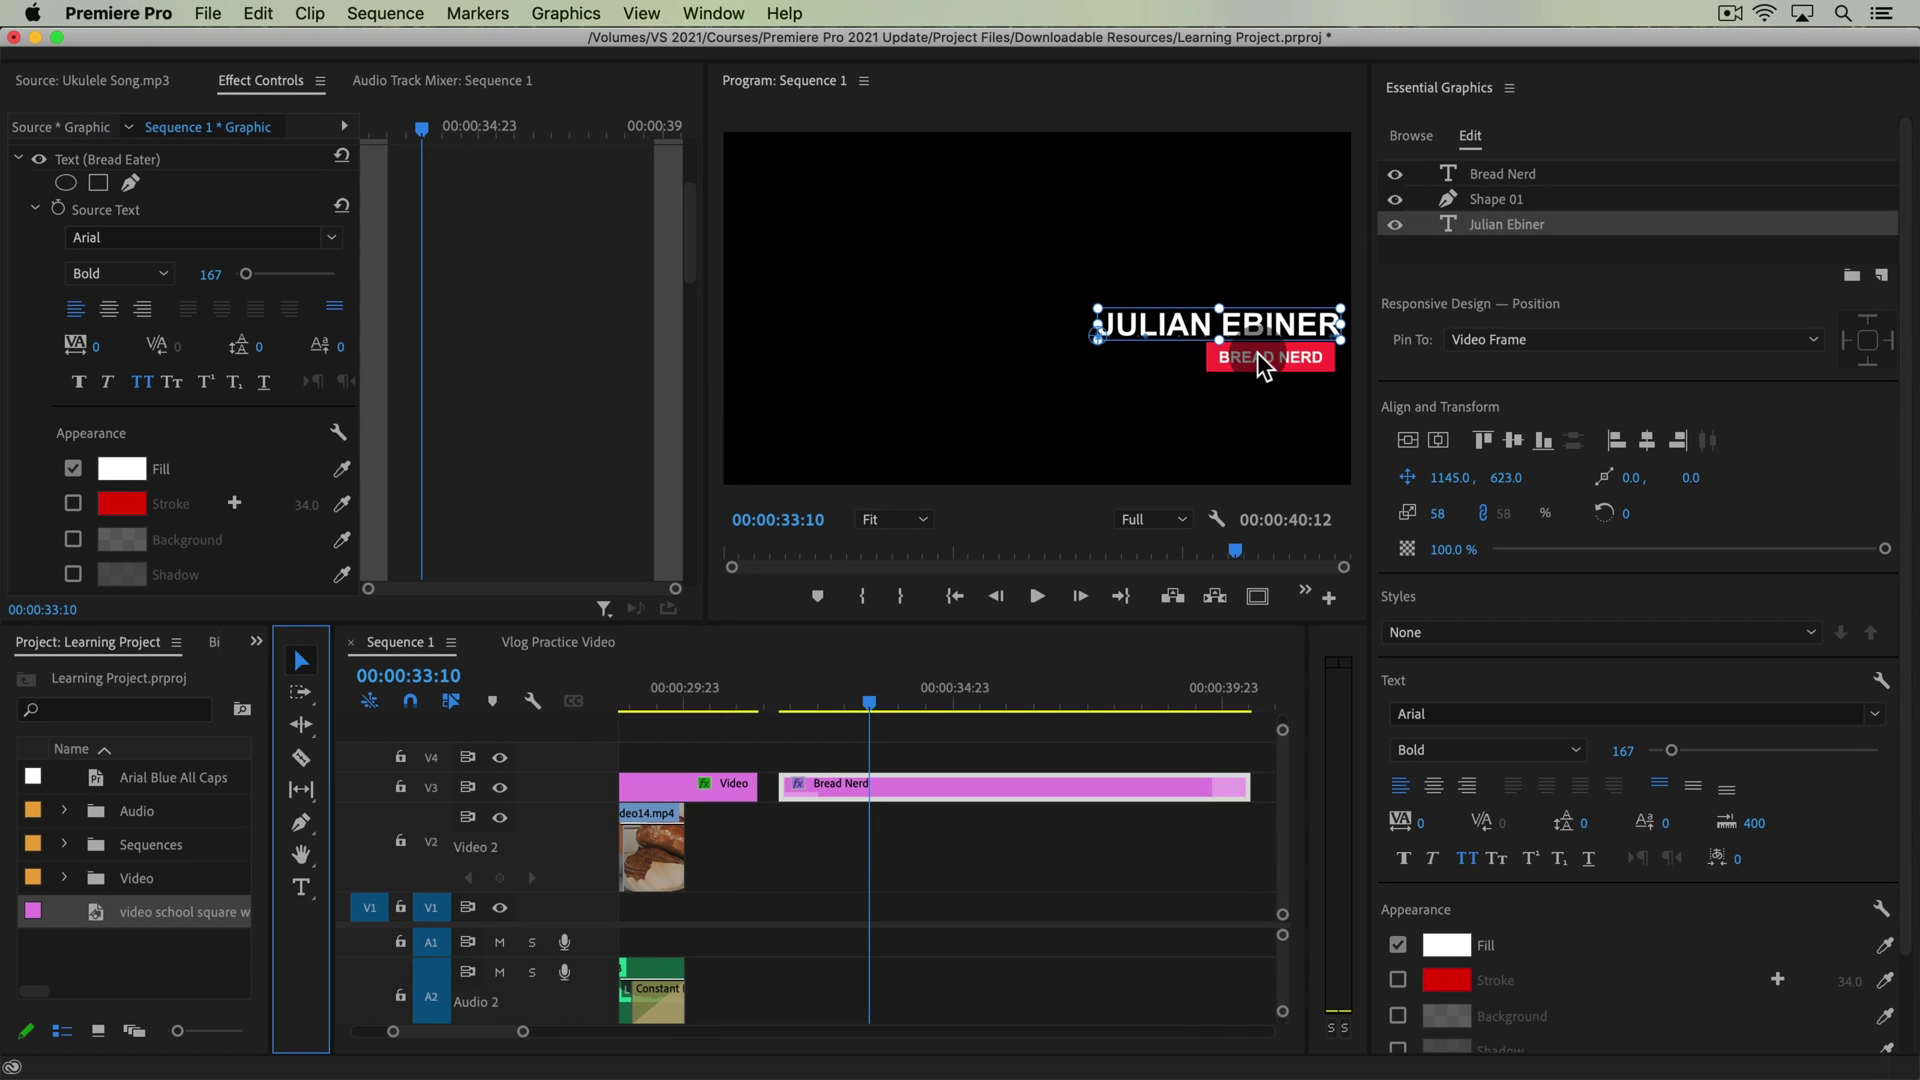
Edit the subtitle to read BREAD EATER, then select the name layer
left_click(1257, 352)
type("t")
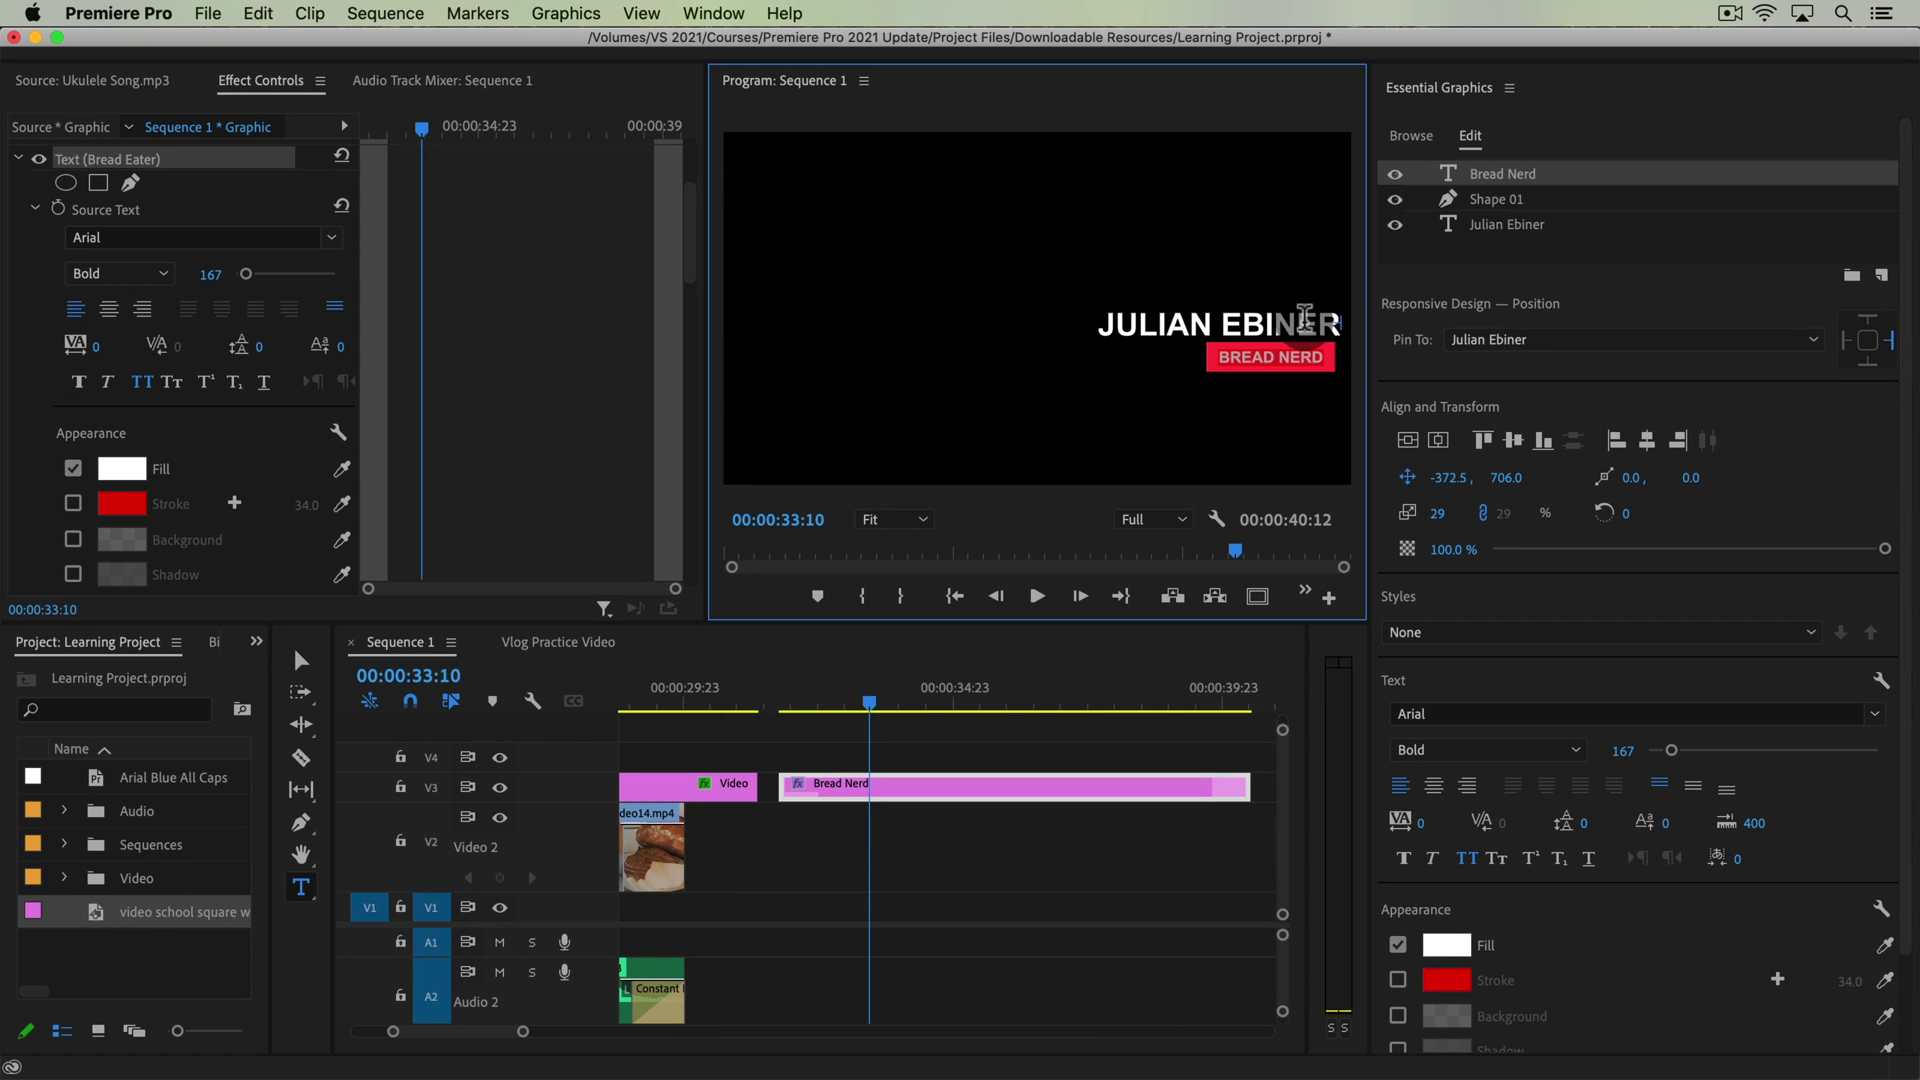
type("BR")
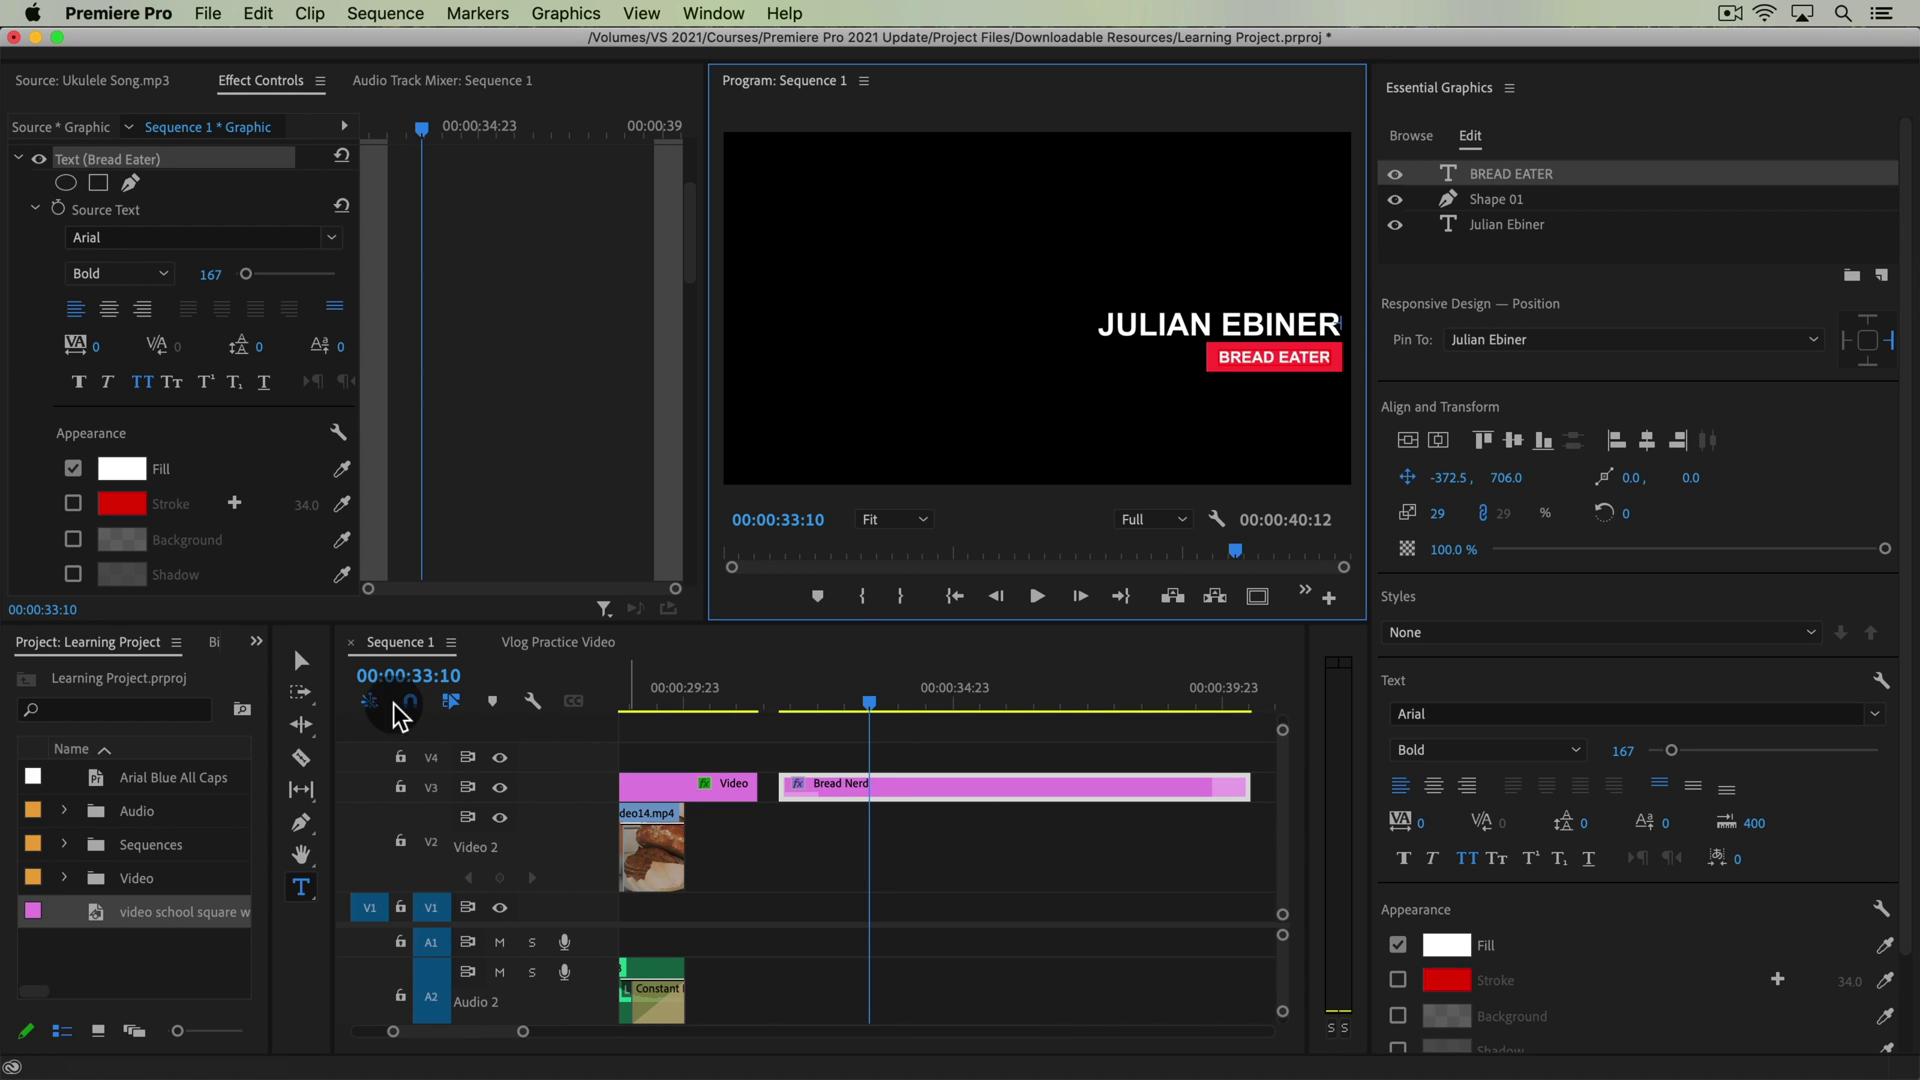
left_click(301, 660)
left_click(1299, 248)
left_click(1275, 327)
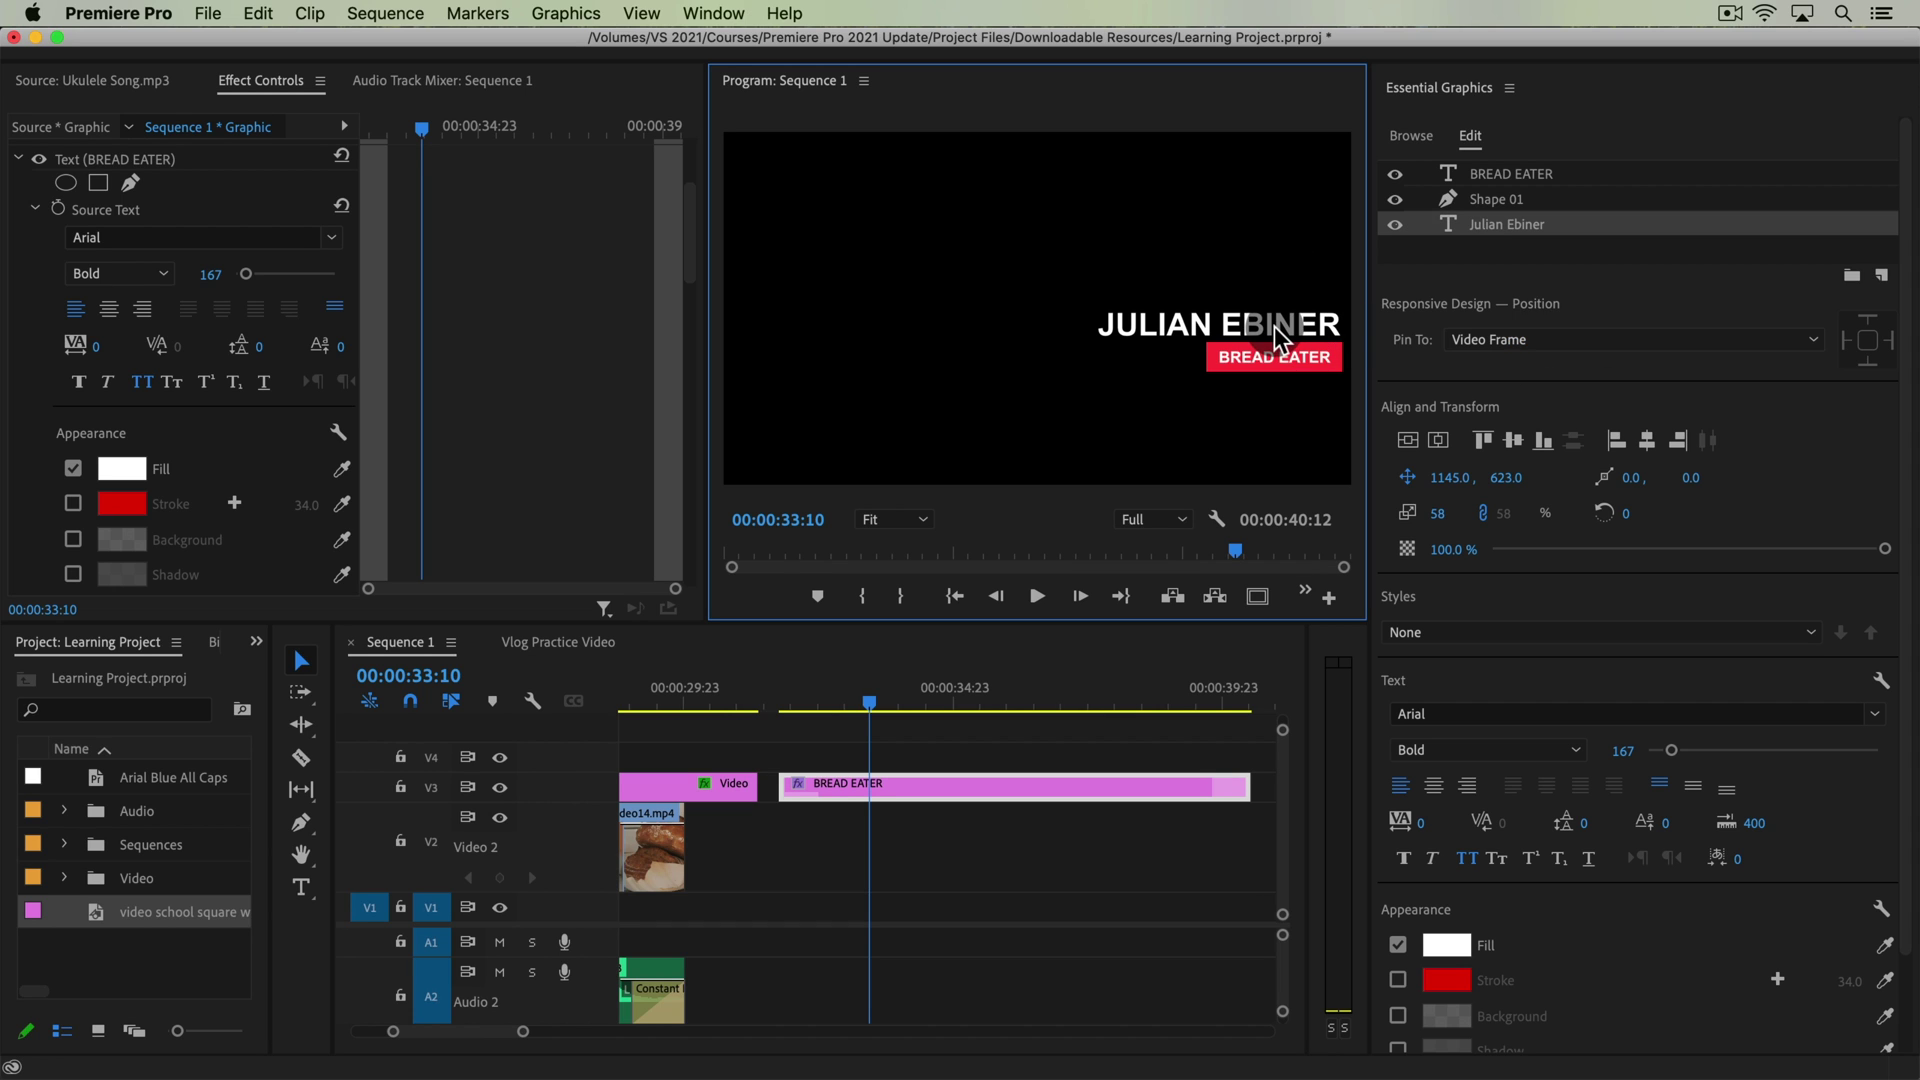
Retype the name as PHILIP THE BREAD KING, fixing the mistyped final letter
double_click(1266, 330)
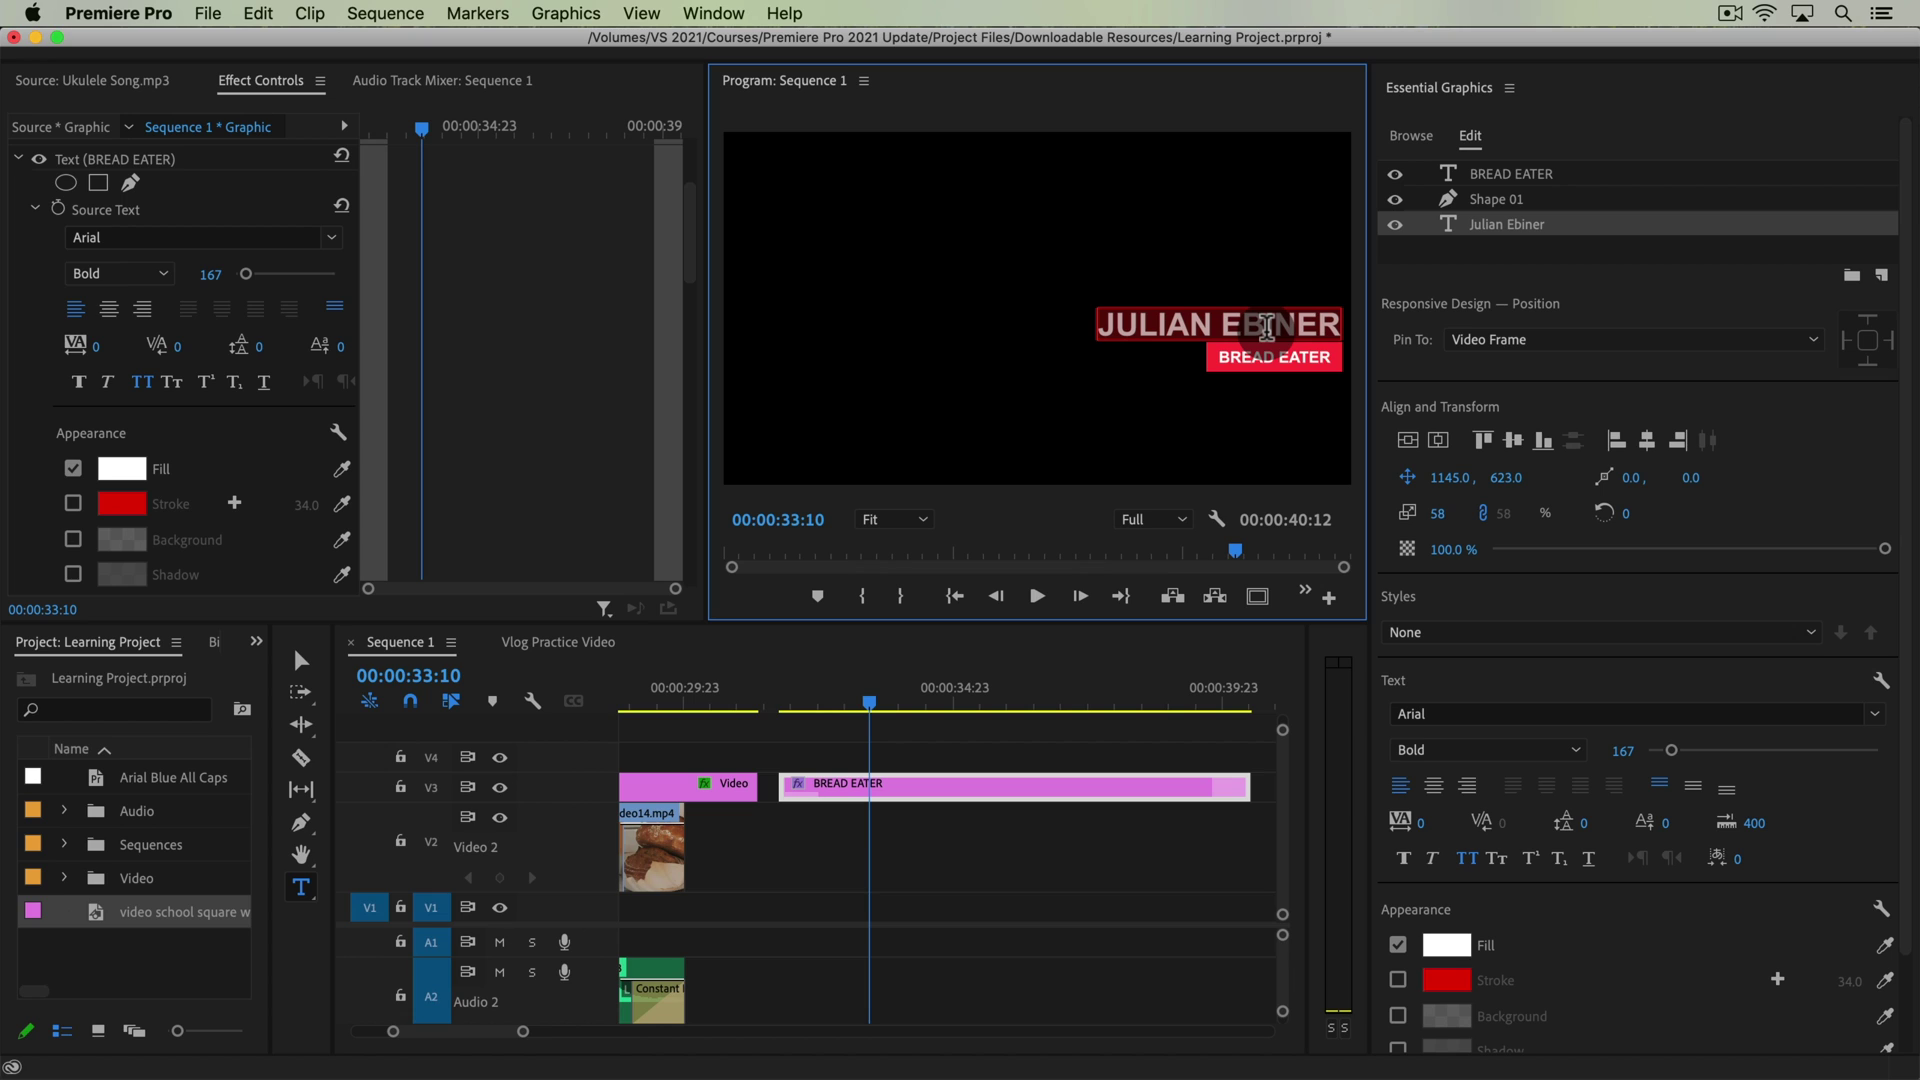
type("PHILIP")
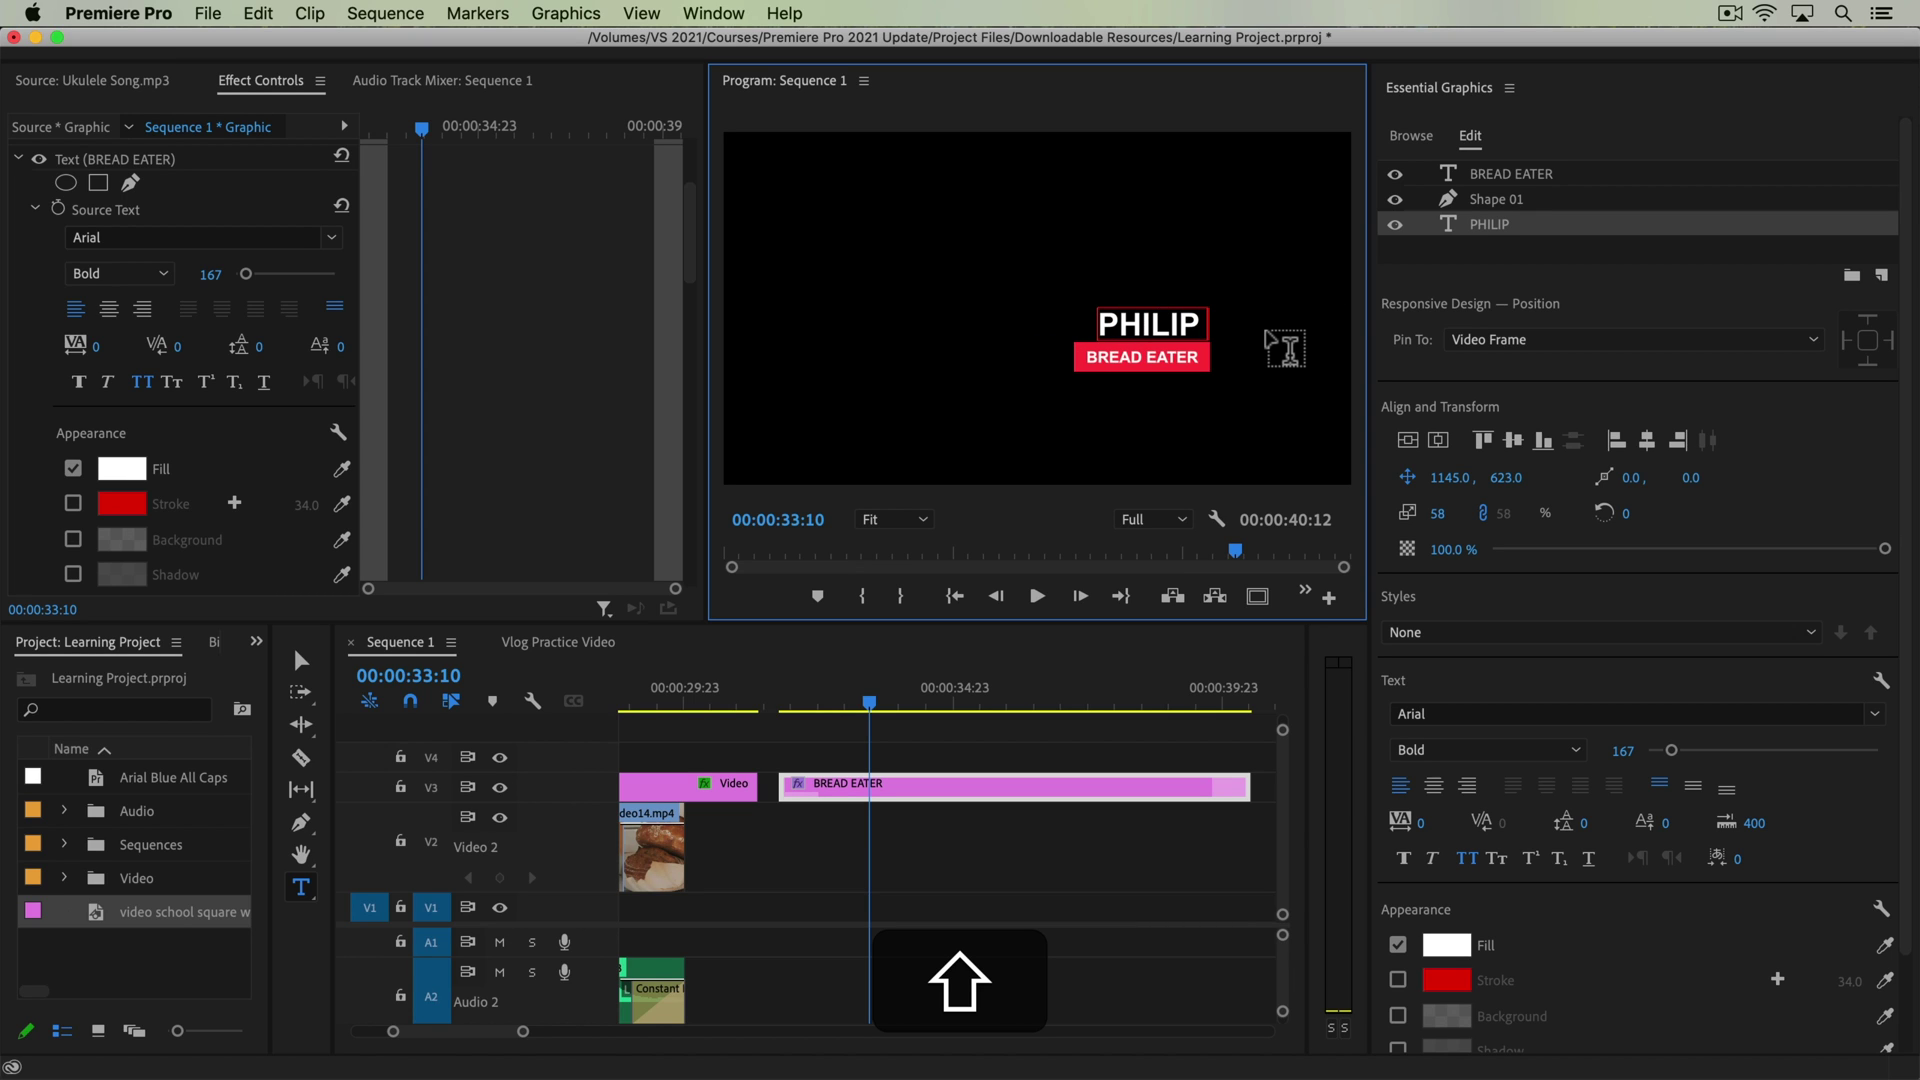
type(" THE BREAD KIND")
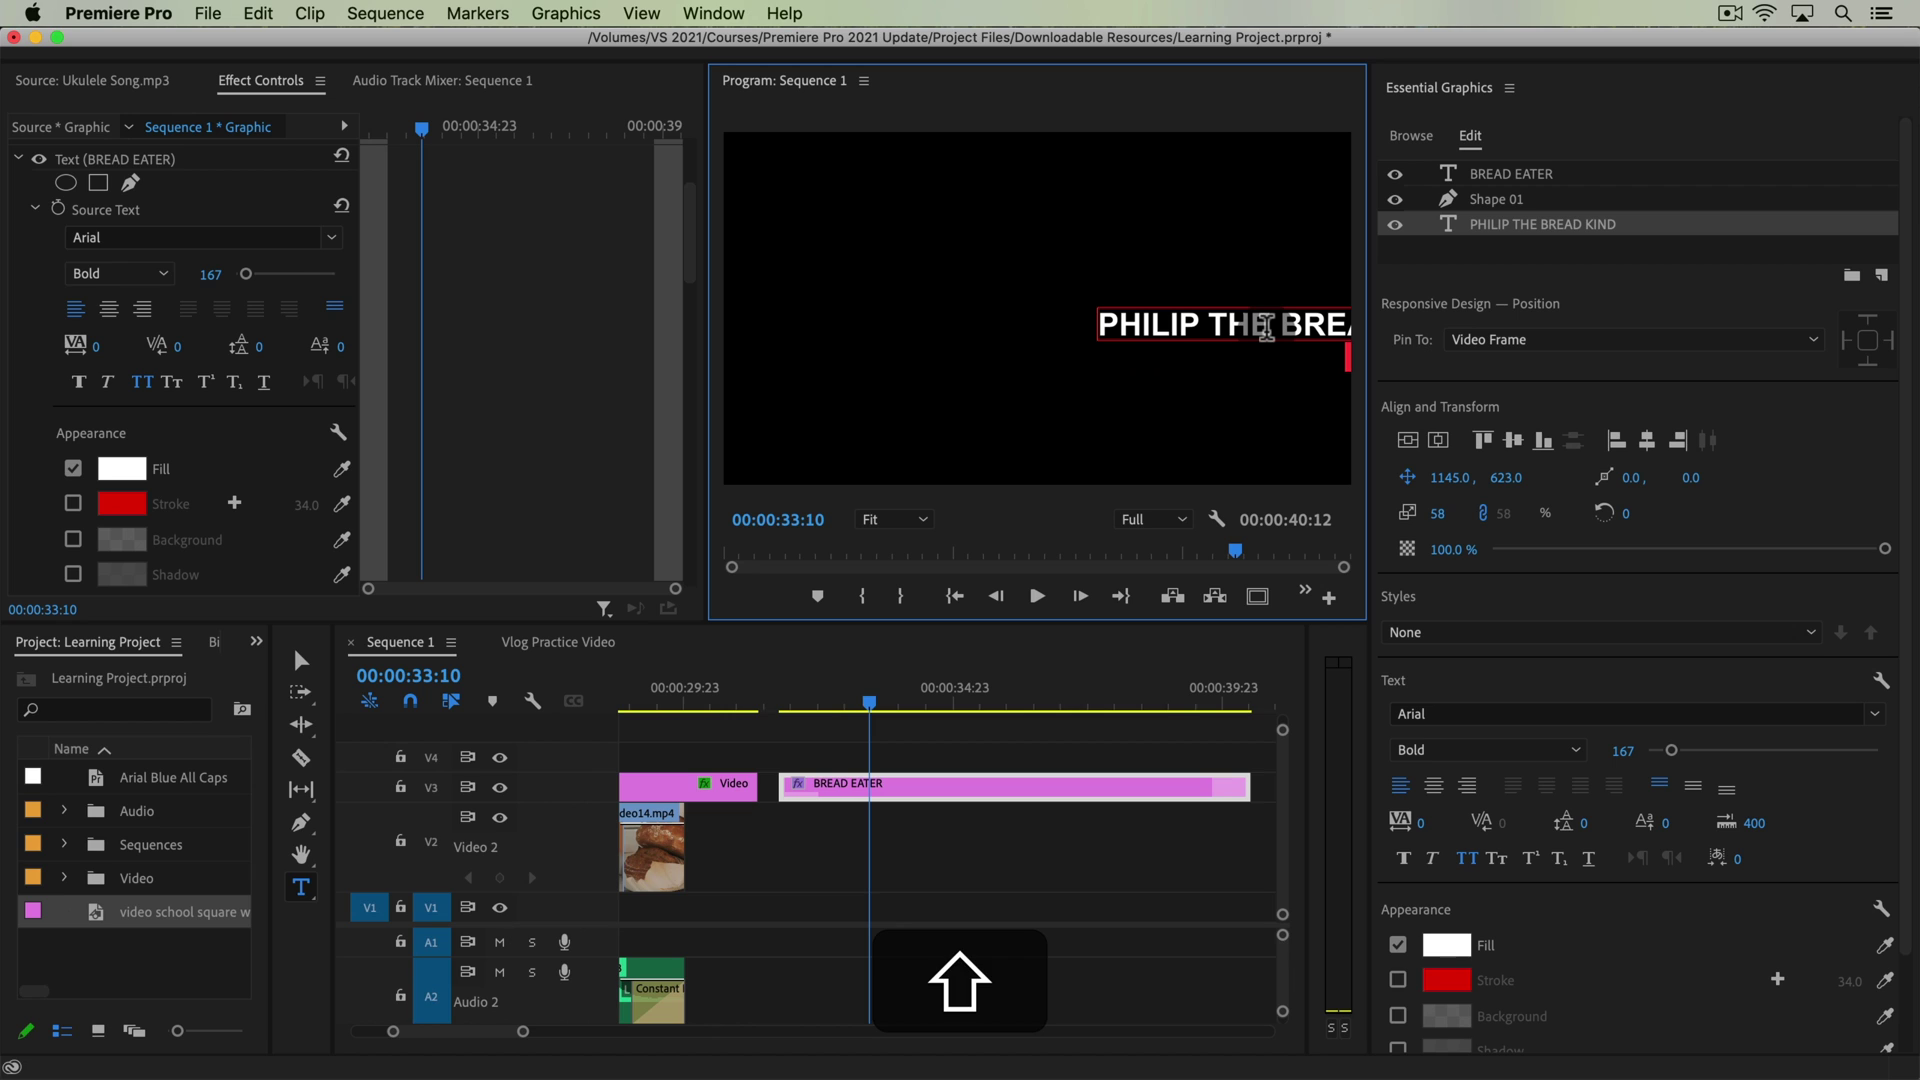
key("shift+BackSpace")
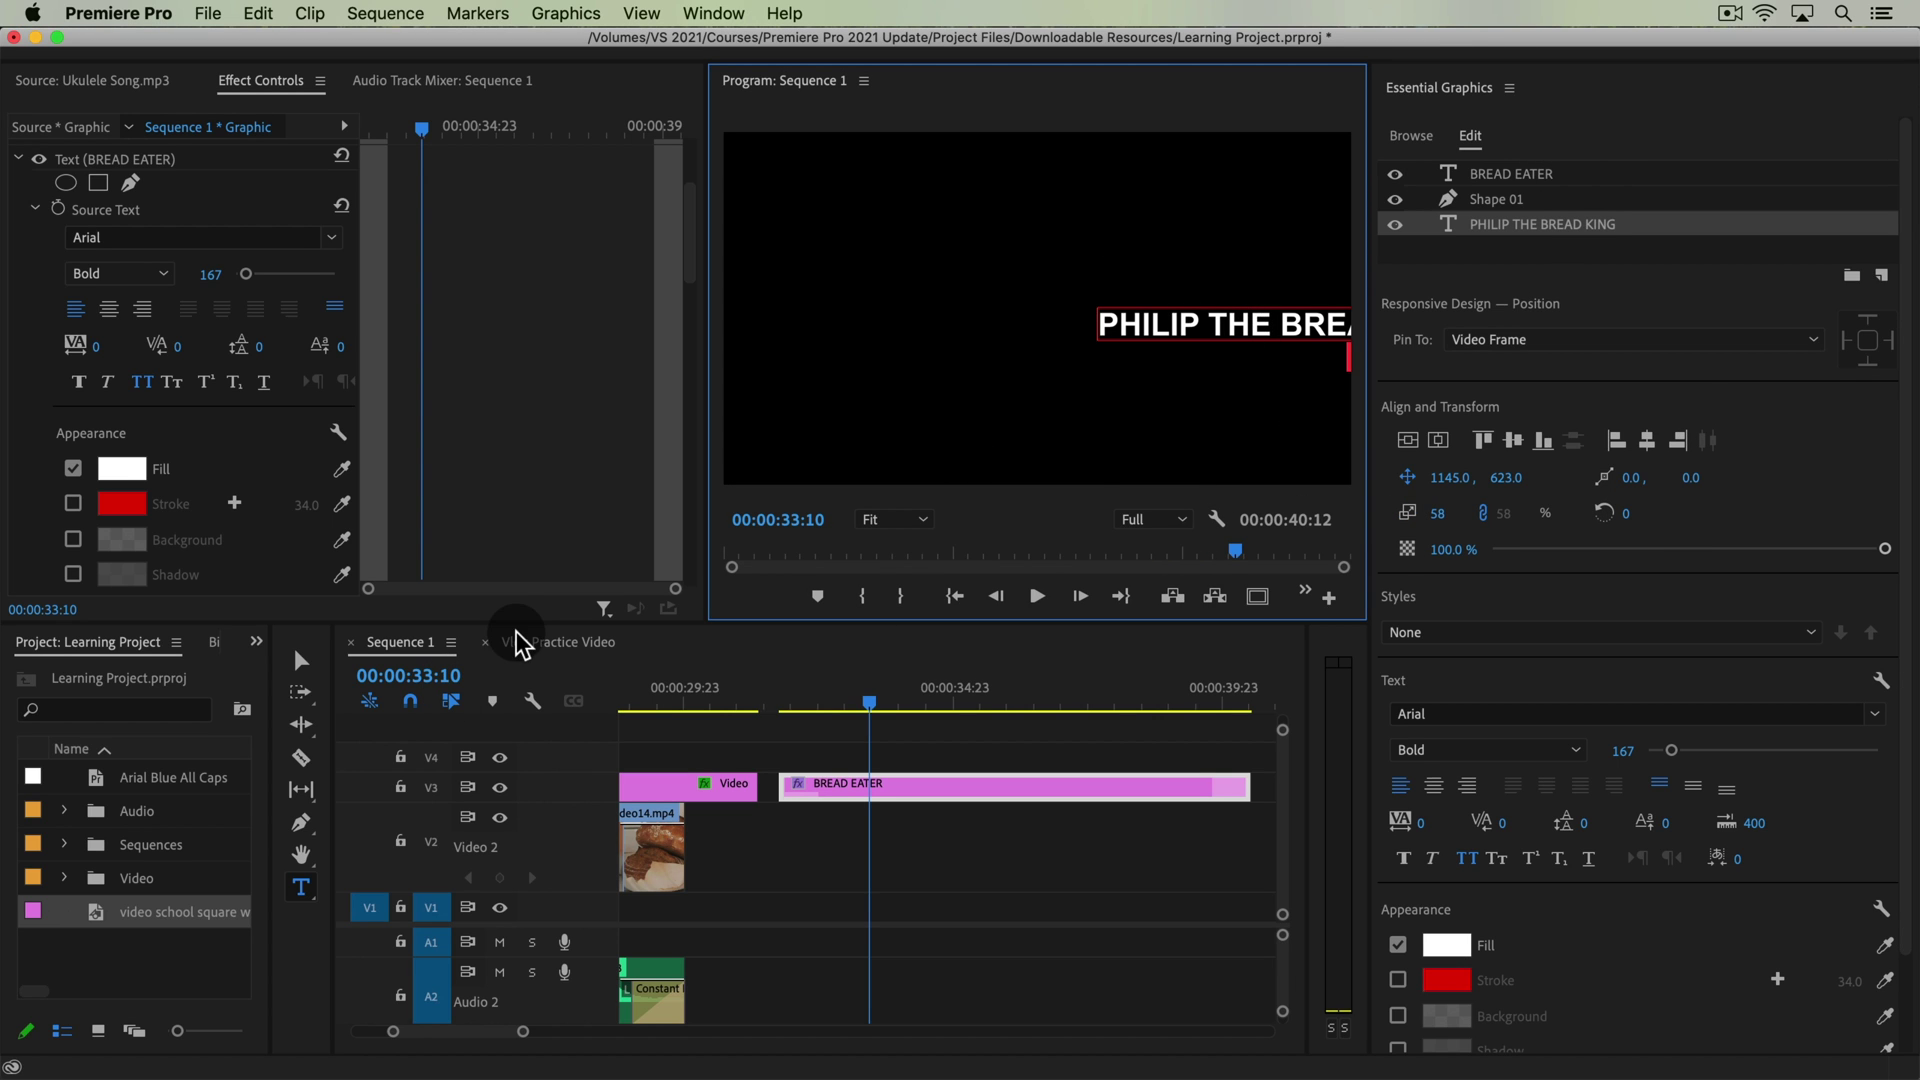
Drag PHILIP THE BREAD KING left in the Program Monitor, preview, then undo
left_click(300, 660)
scroll(519, 296, "down", 10)
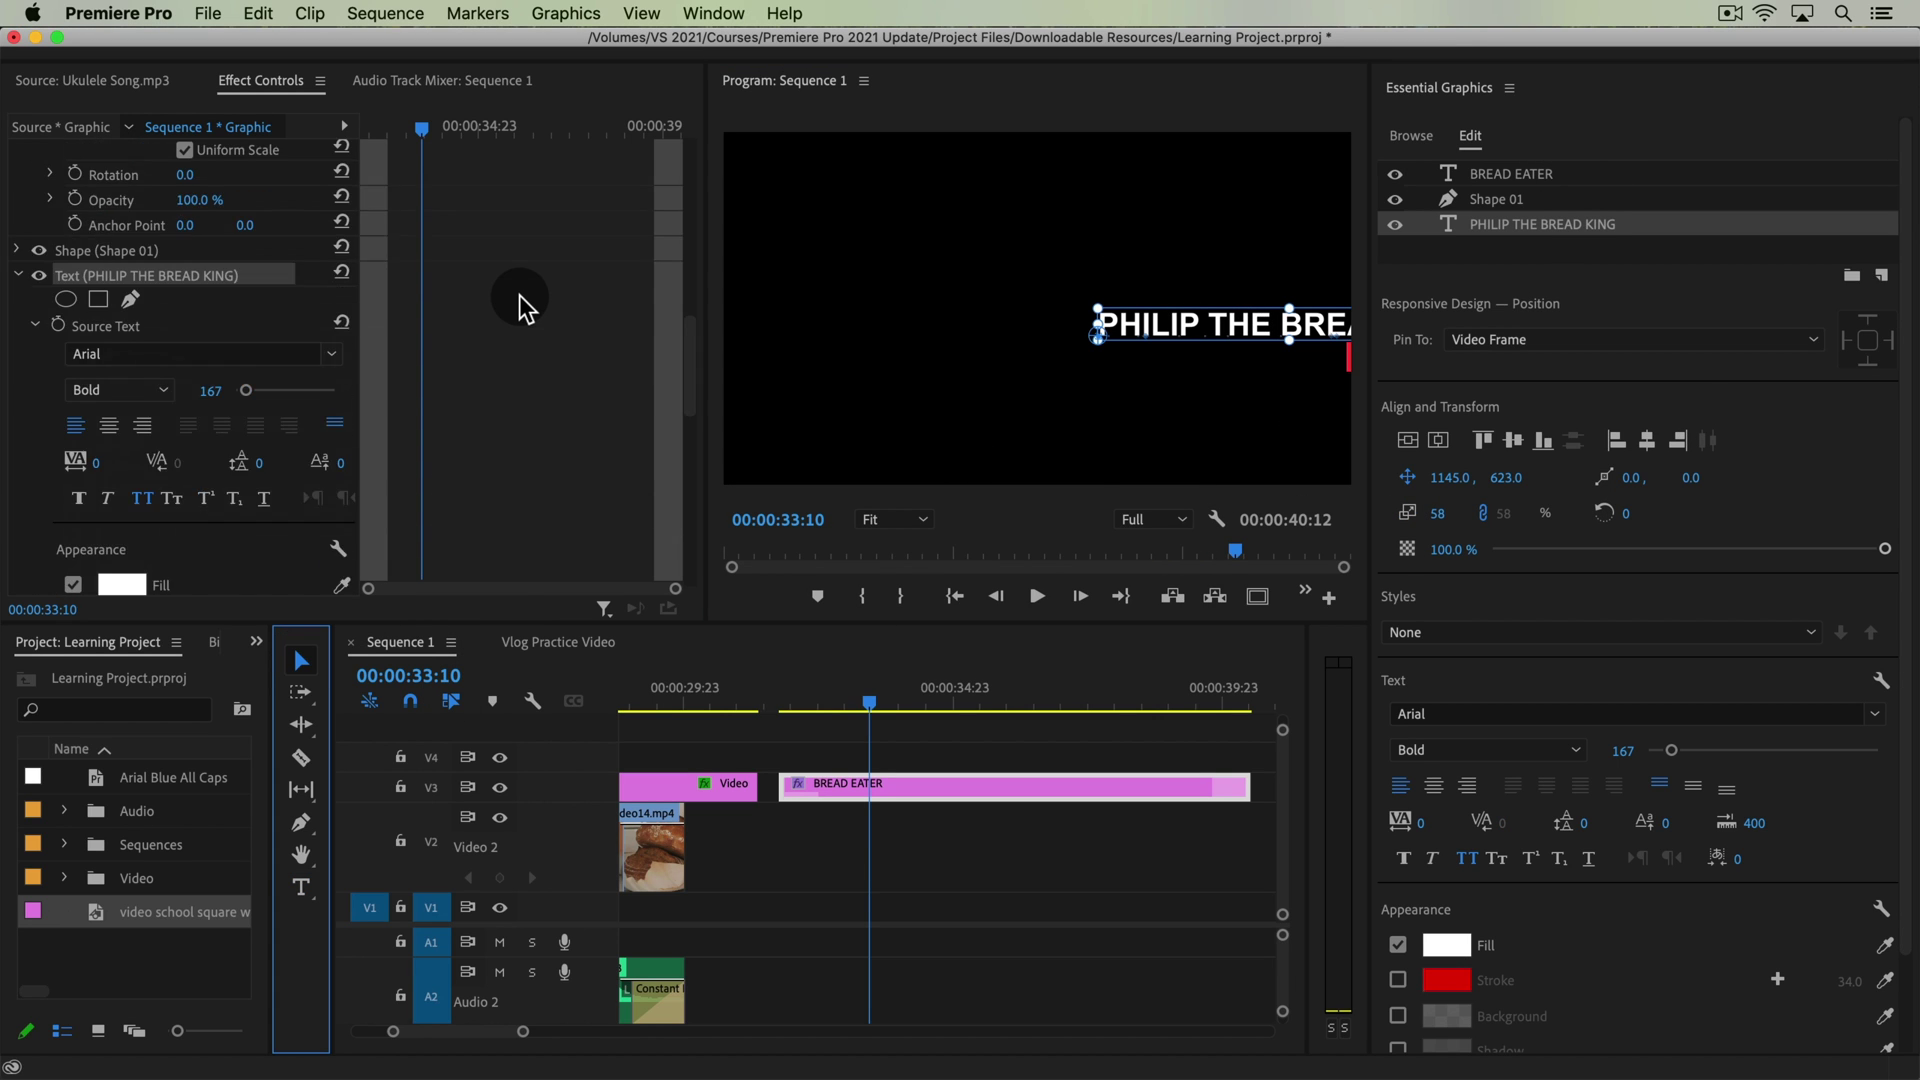
left_click_drag(1258, 330, 878, 328)
left_click_drag(869, 700, 911, 717)
key("cmd+z")
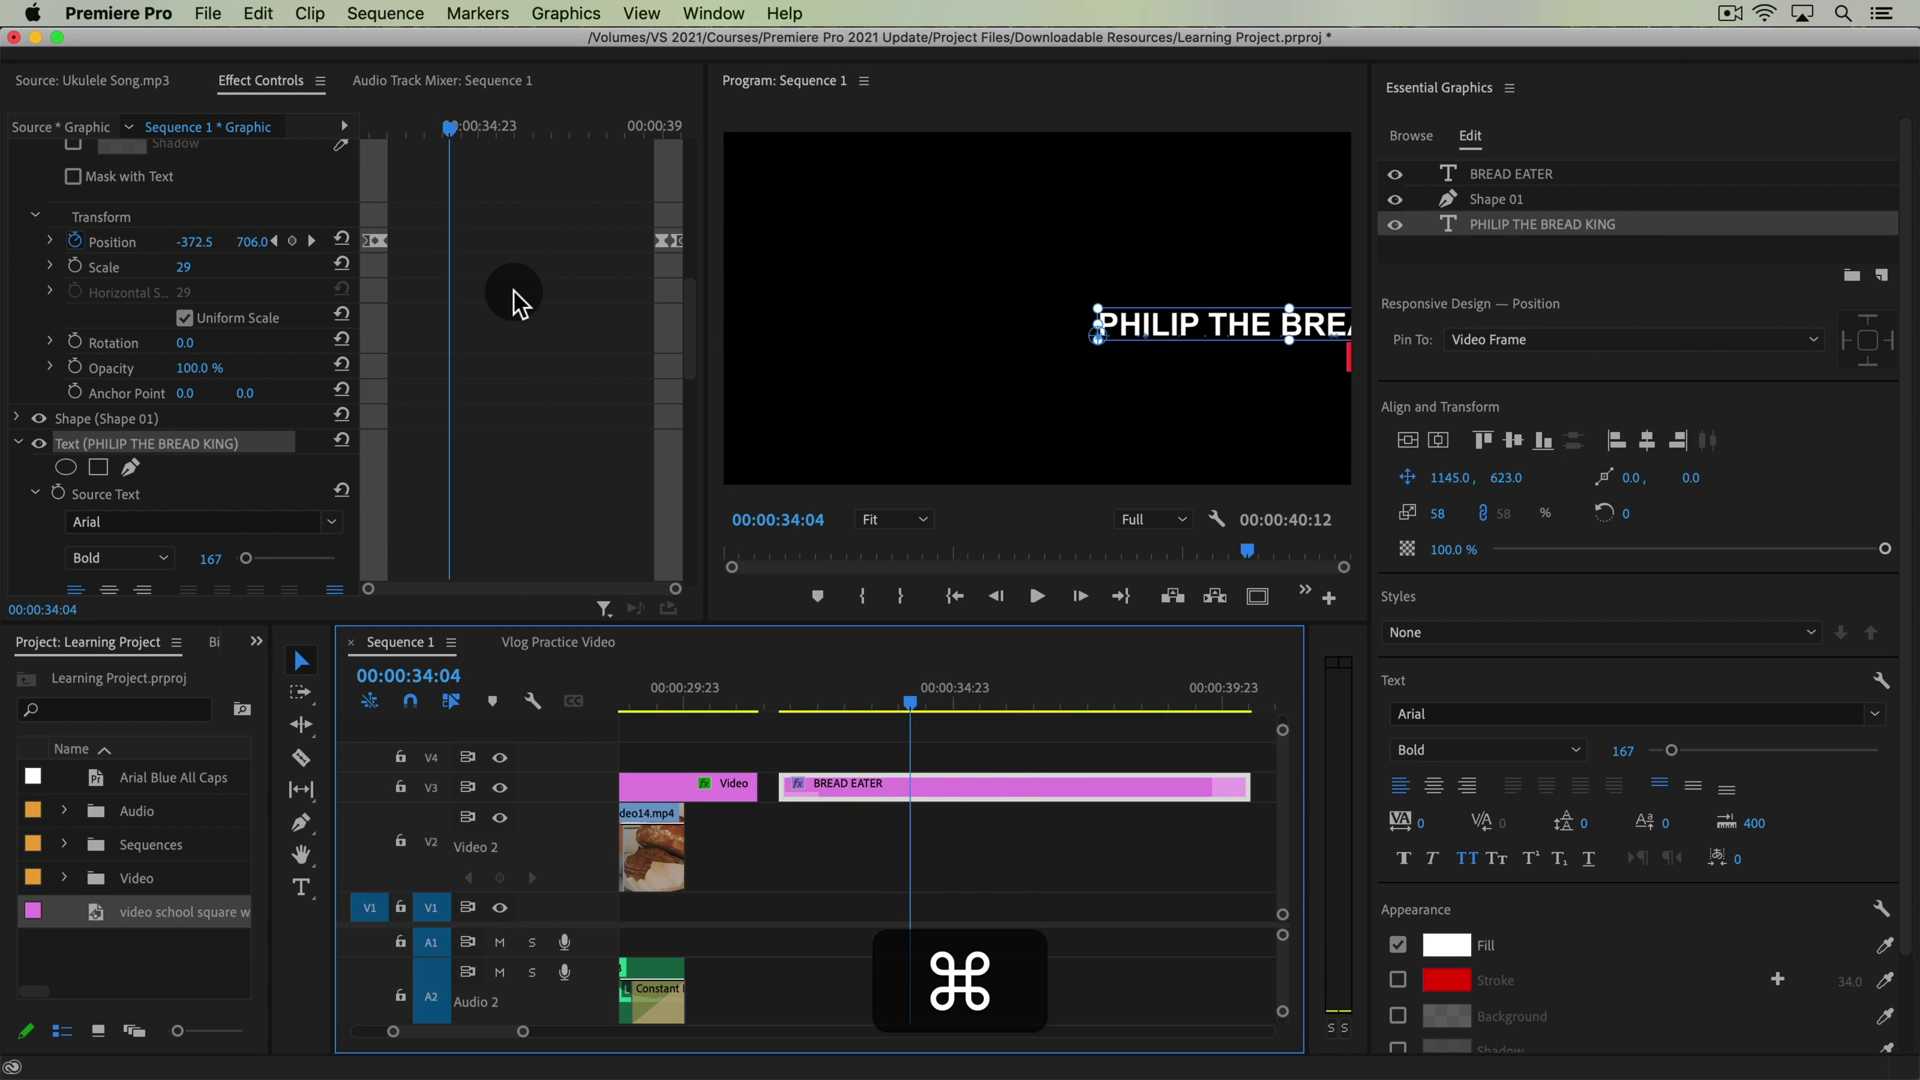
Try moving the title far left again and undo it, keeping position 1145, 623
scroll(513, 290, "down", 4)
scroll(513, 290, "down", 6)
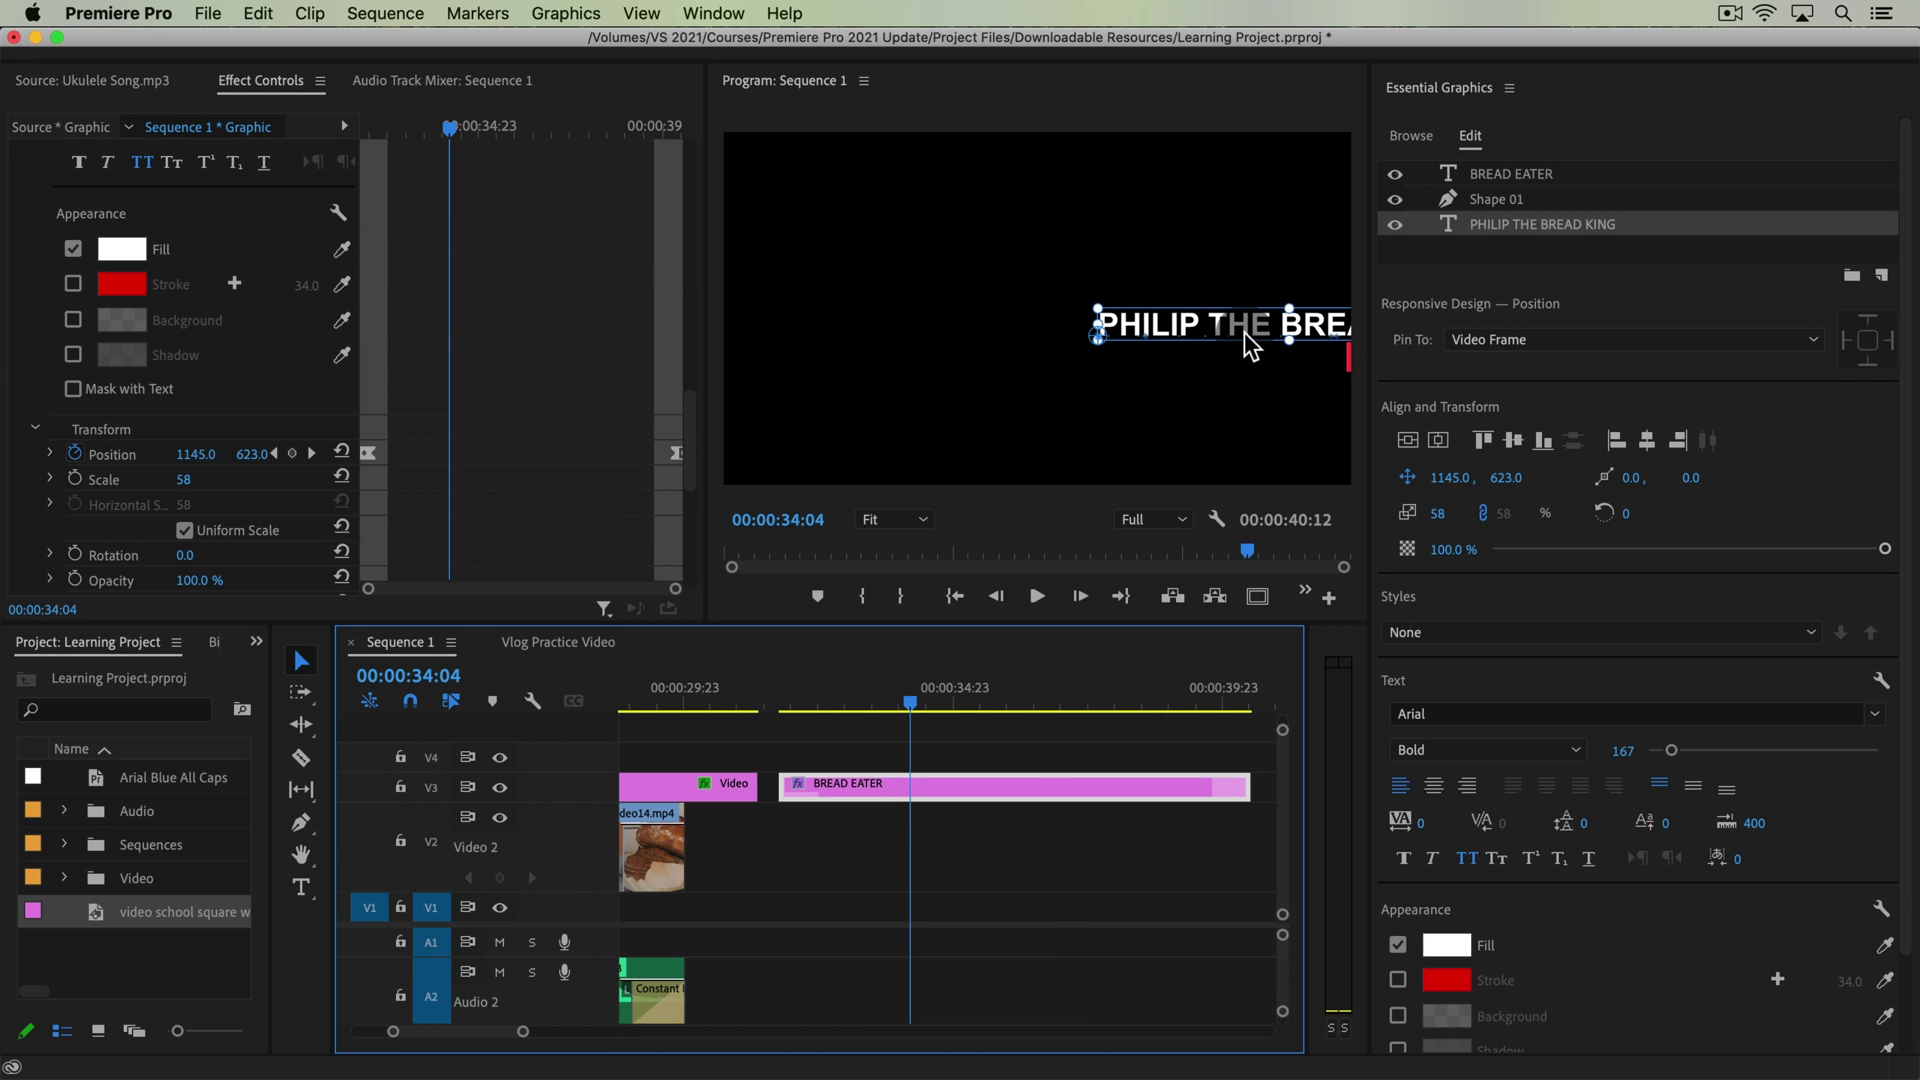
left_click_drag(1244, 332, 894, 326)
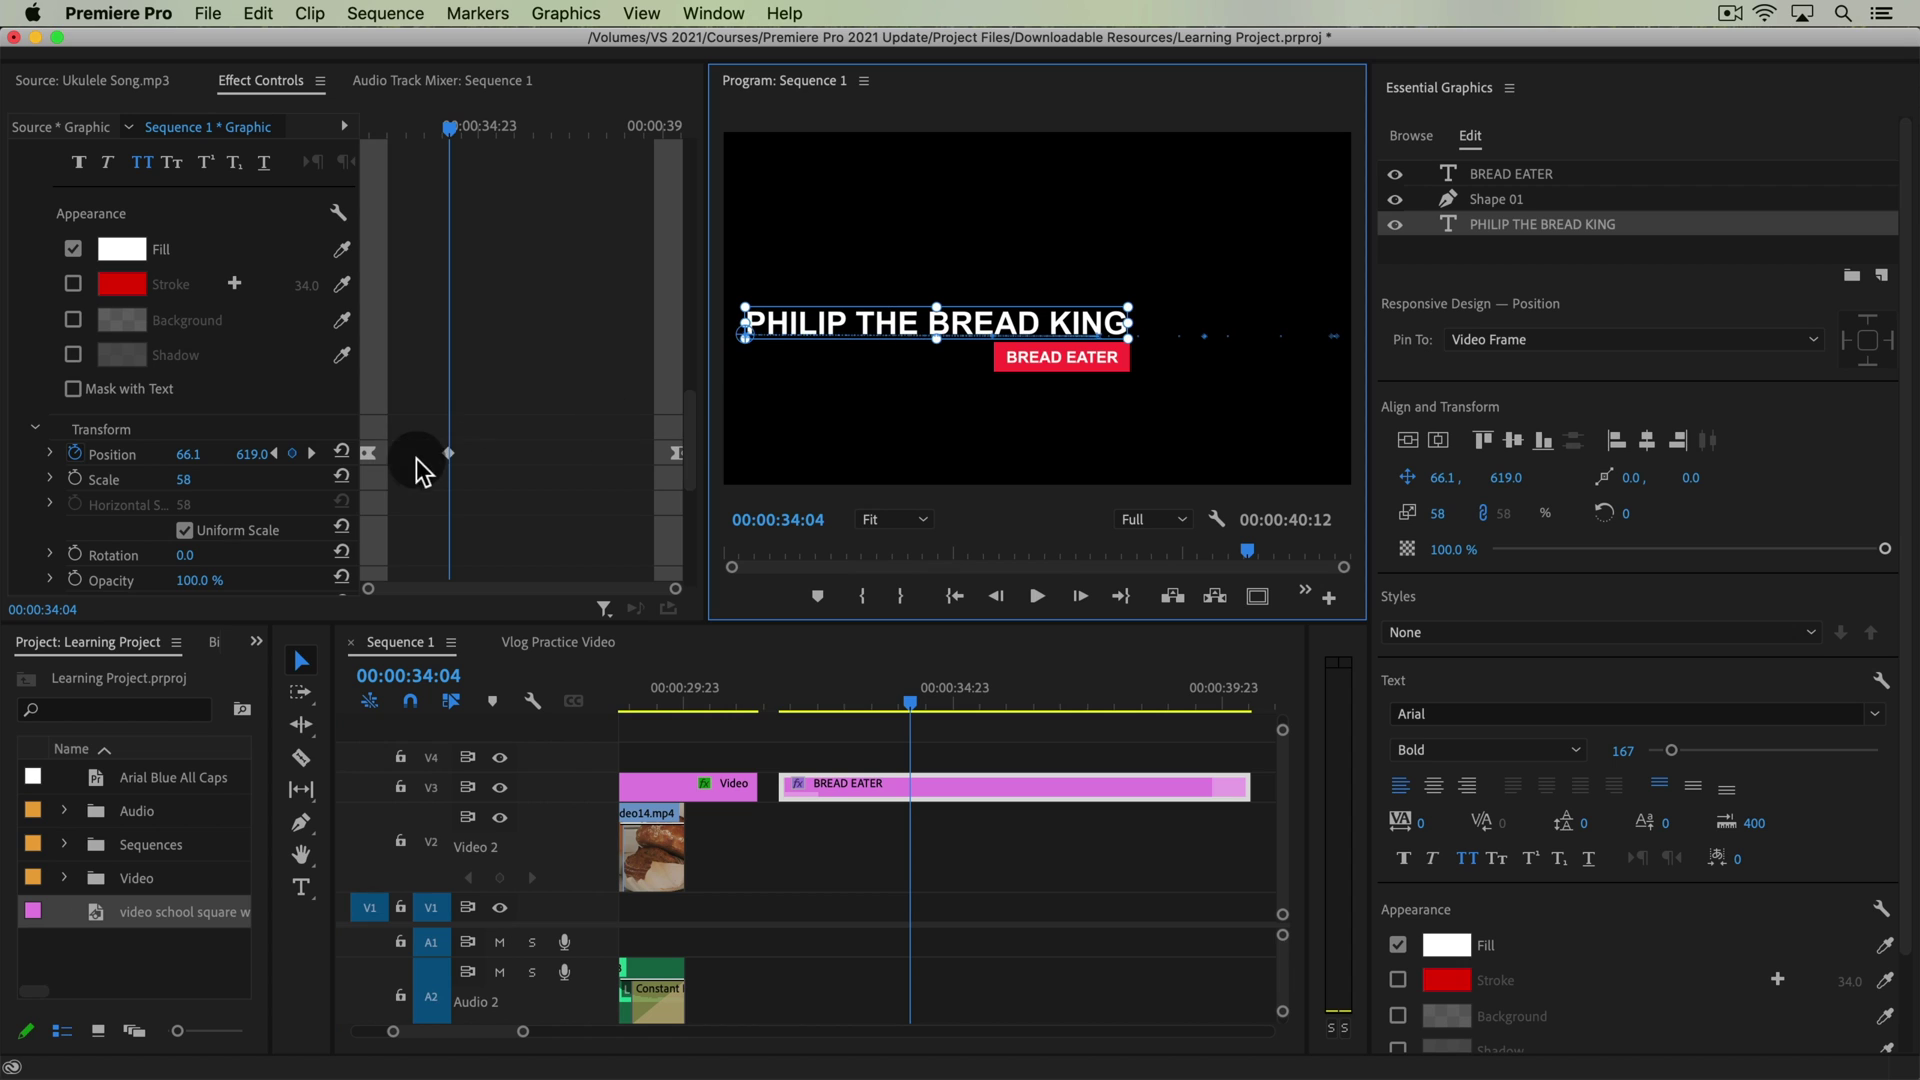
key("cmd+z")
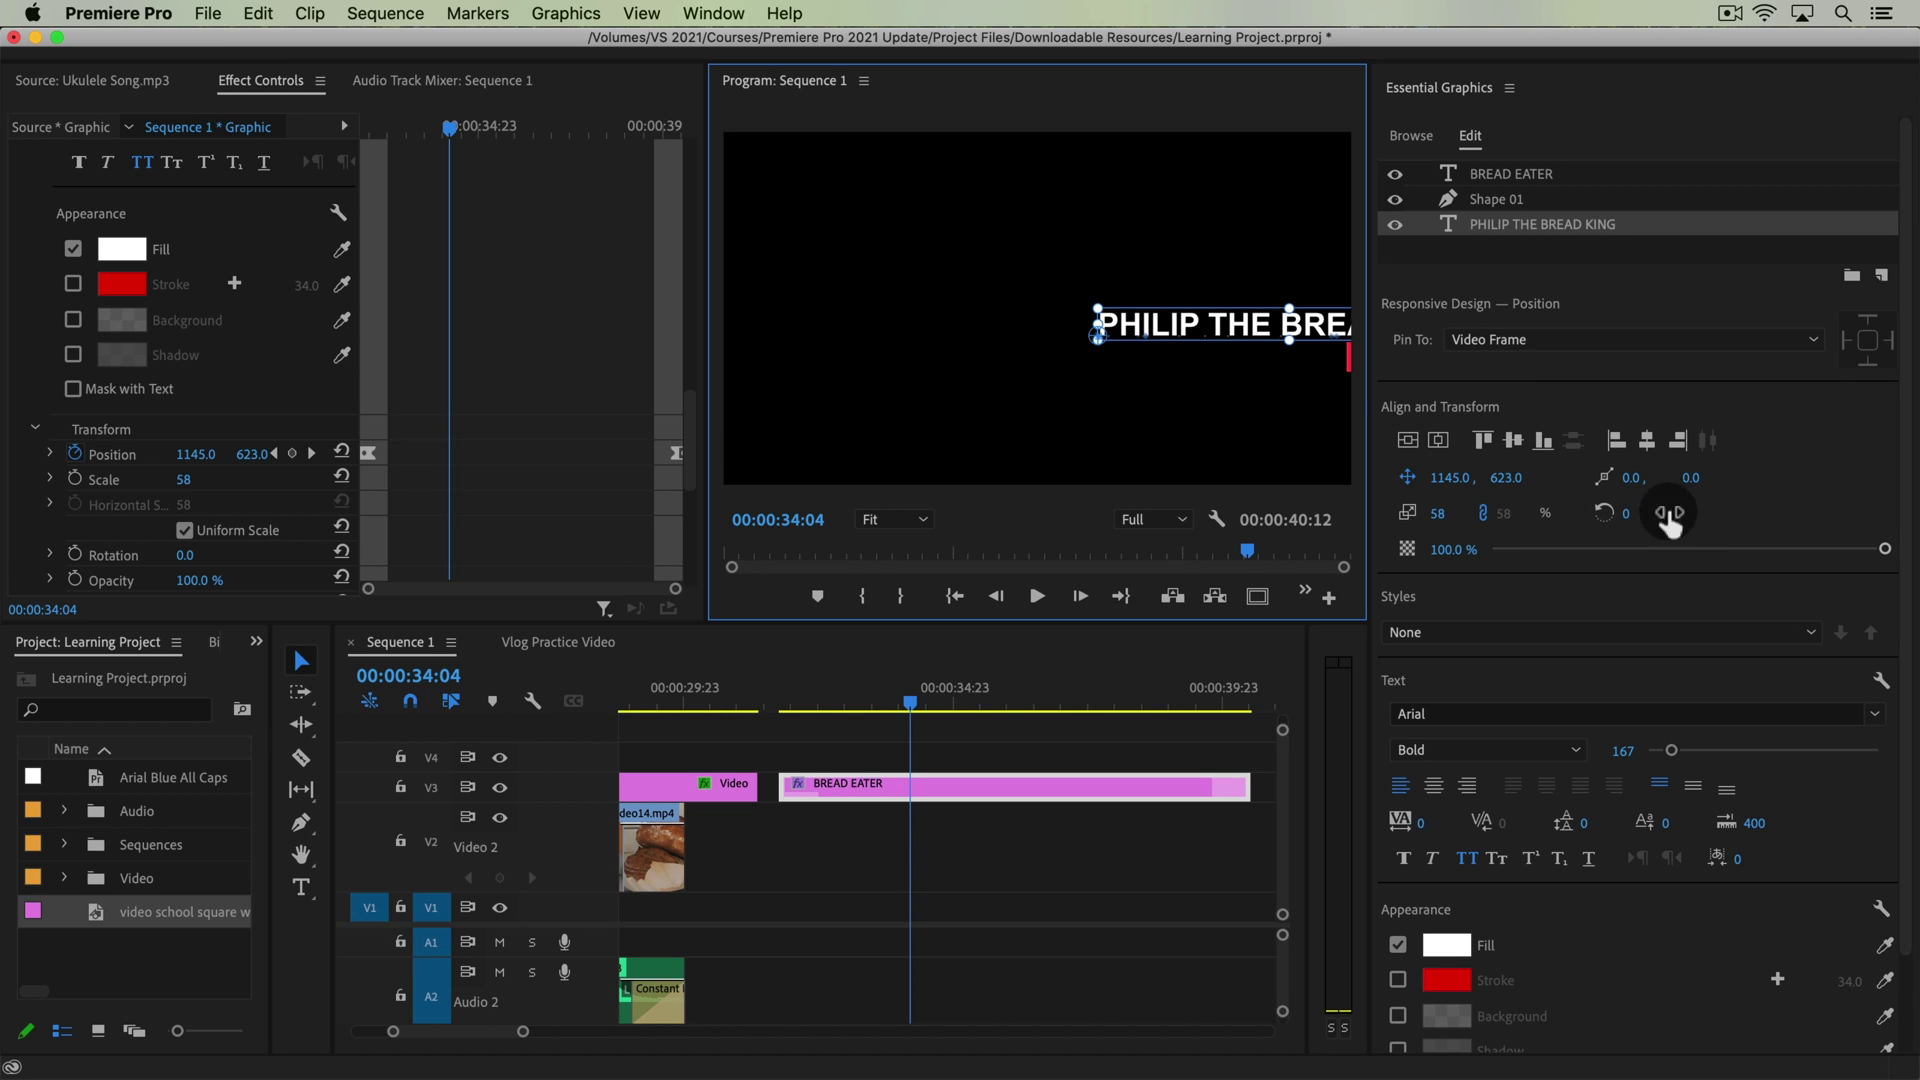
Set the title's anchor point X to 882 and move the playhead back to 31:11
scroll(644, 356, "down", 2)
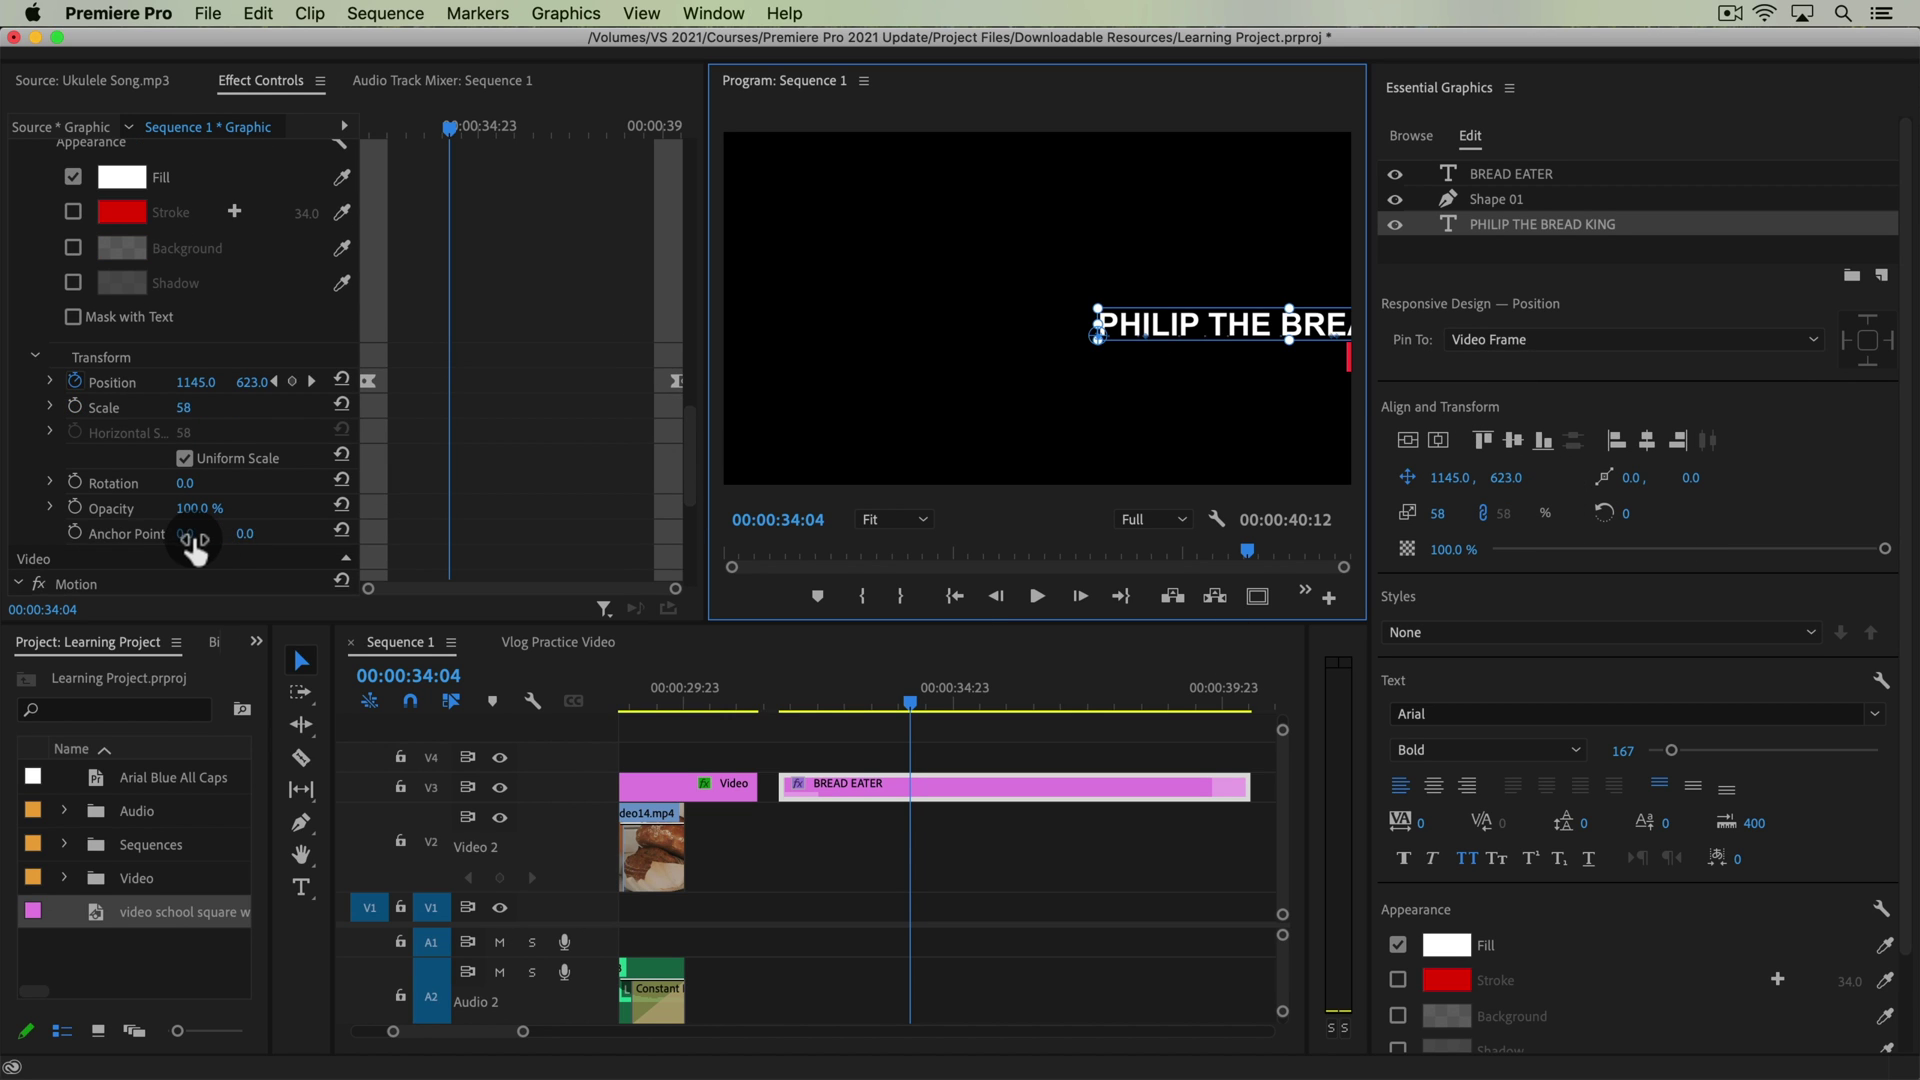
left_click_drag(193, 540, 1075, 540)
left_click_drag(830, 706, 775, 737)
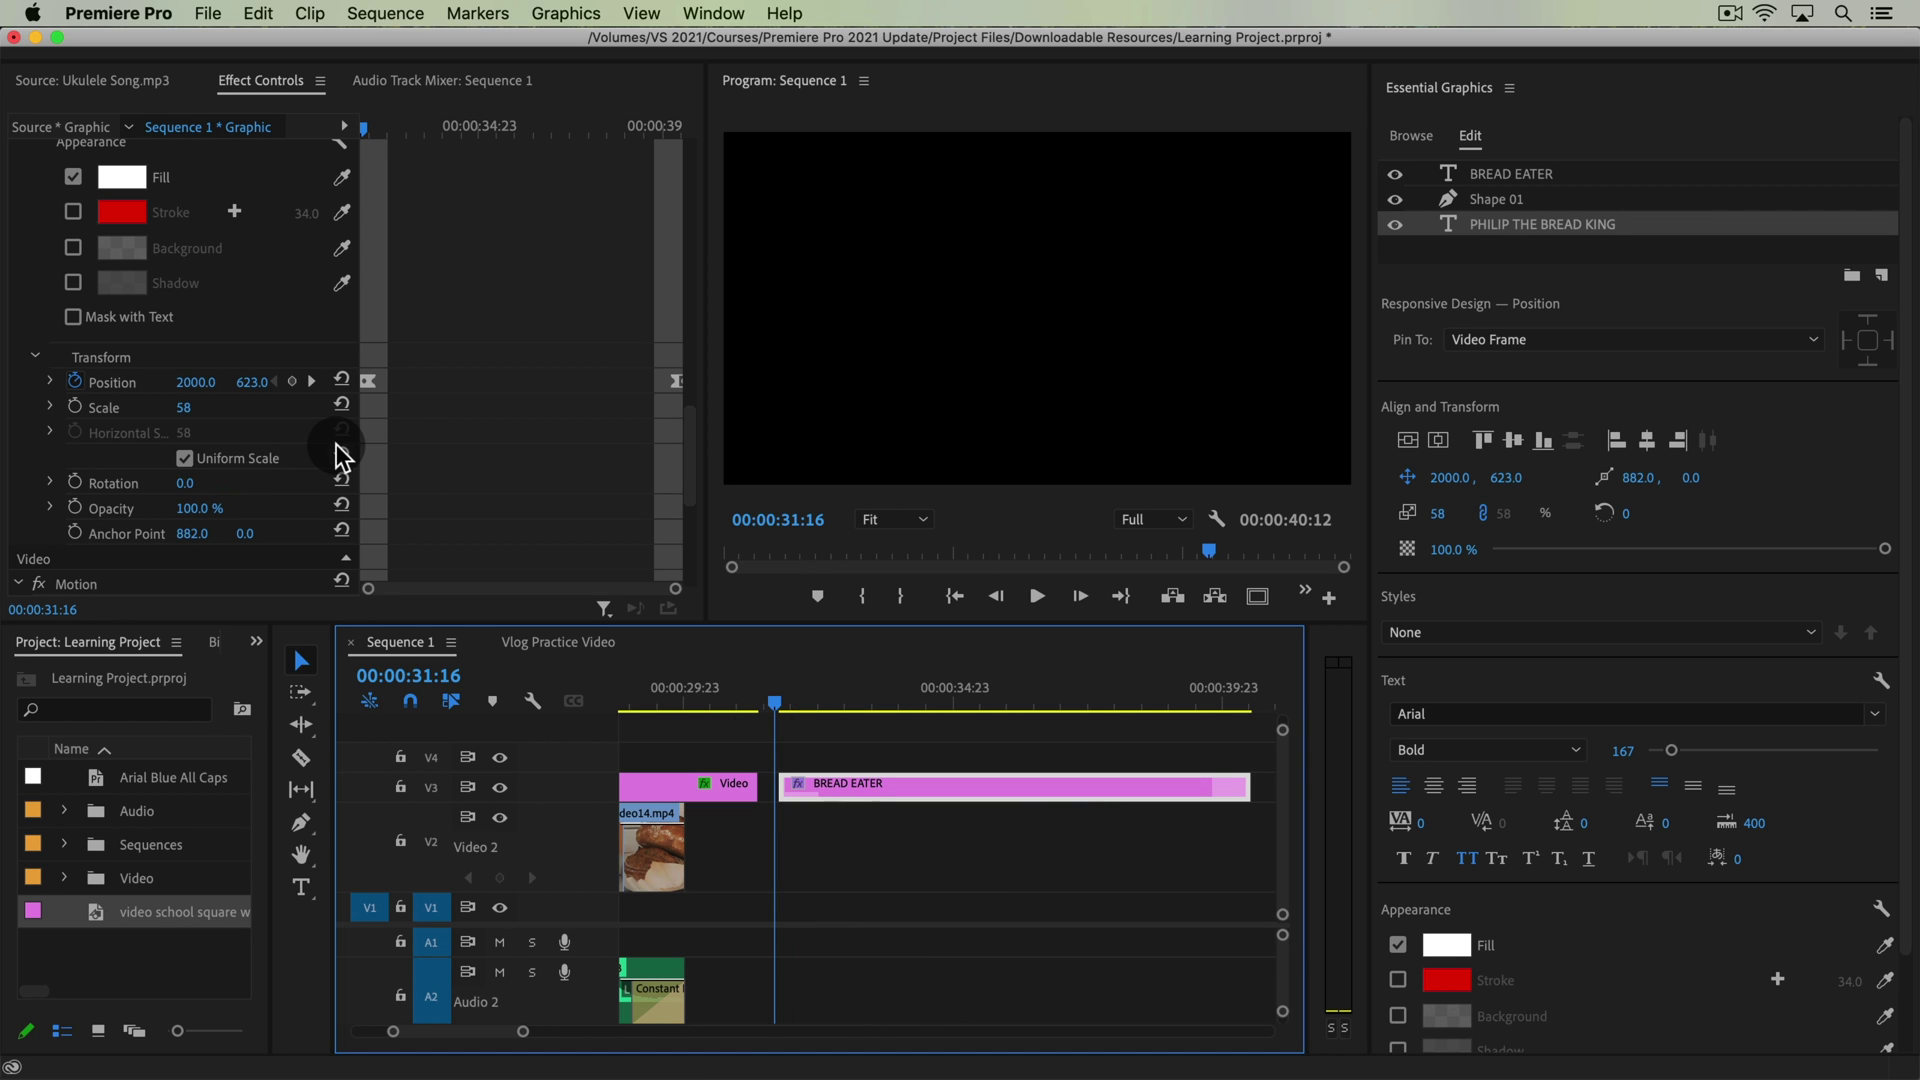
Preview the slide-in by playing and scrubbing, stopping at 32:22
key("space")
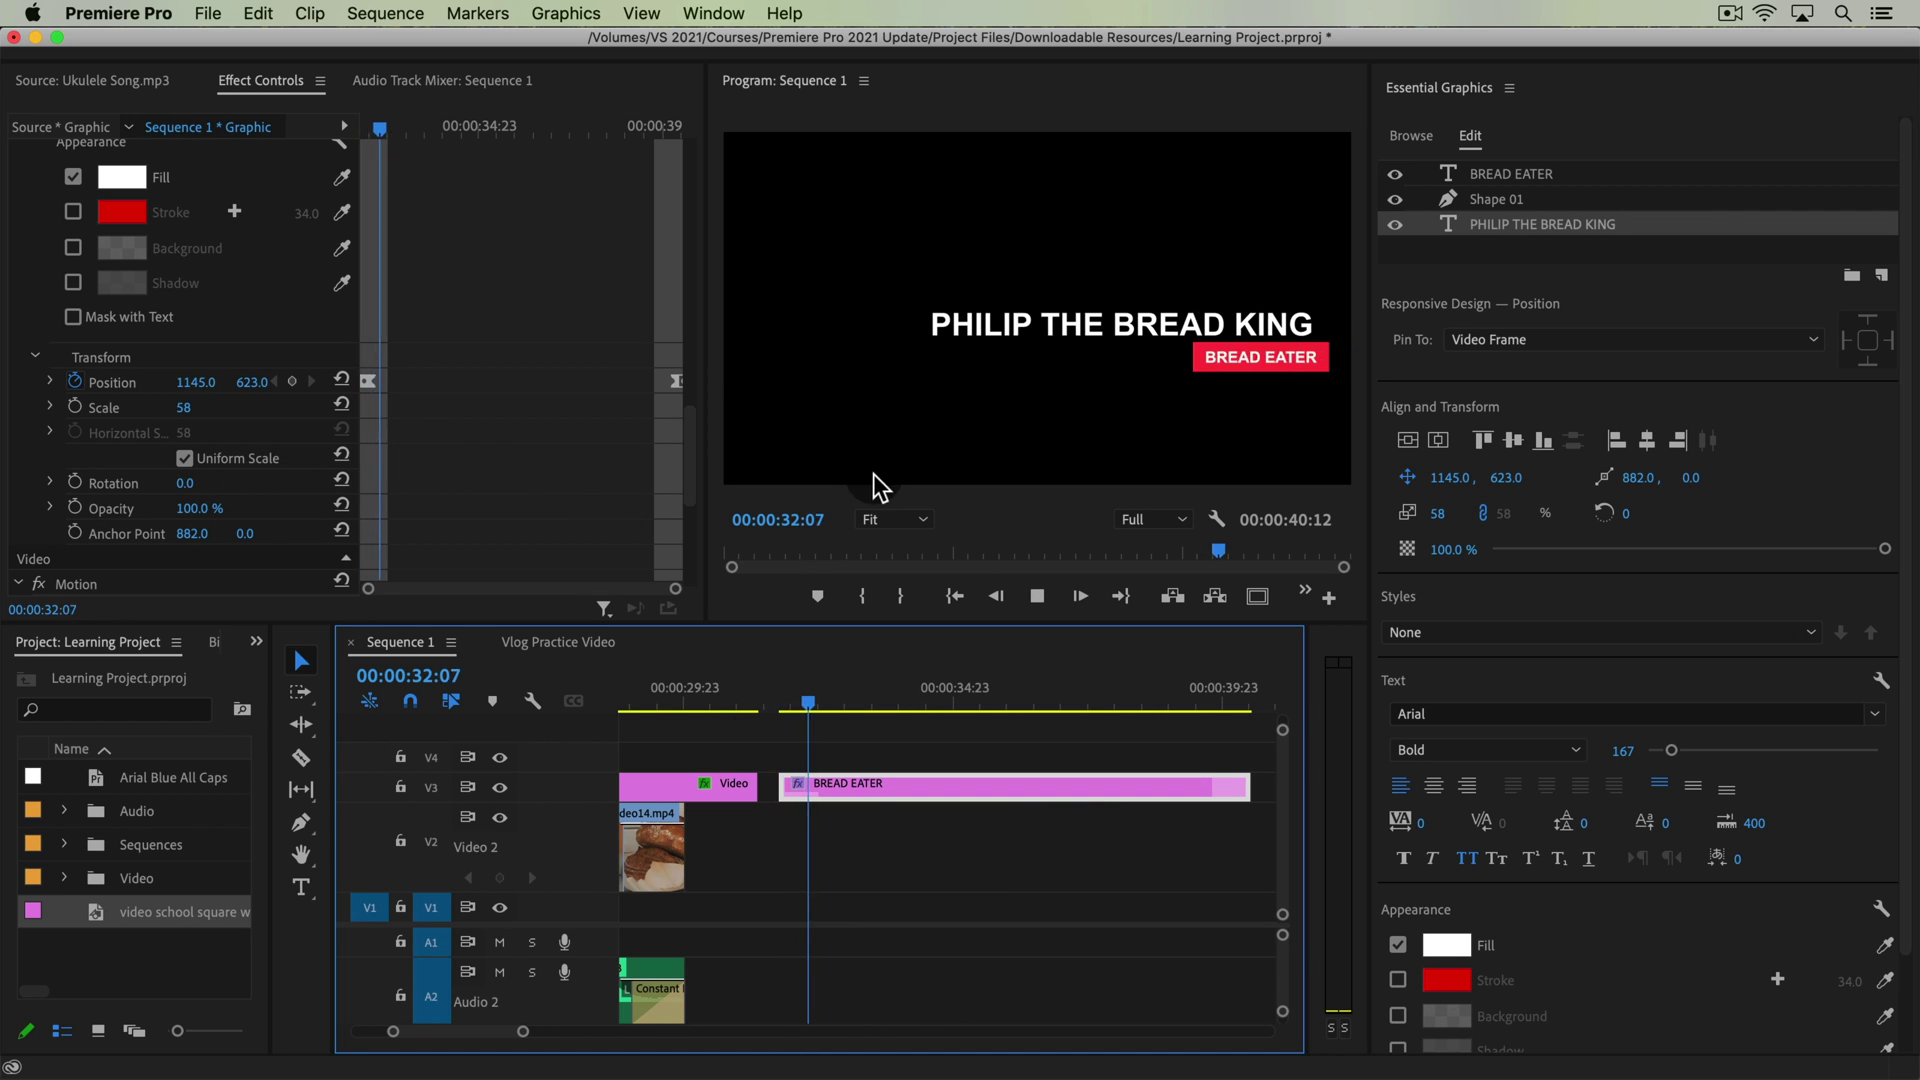
key("space")
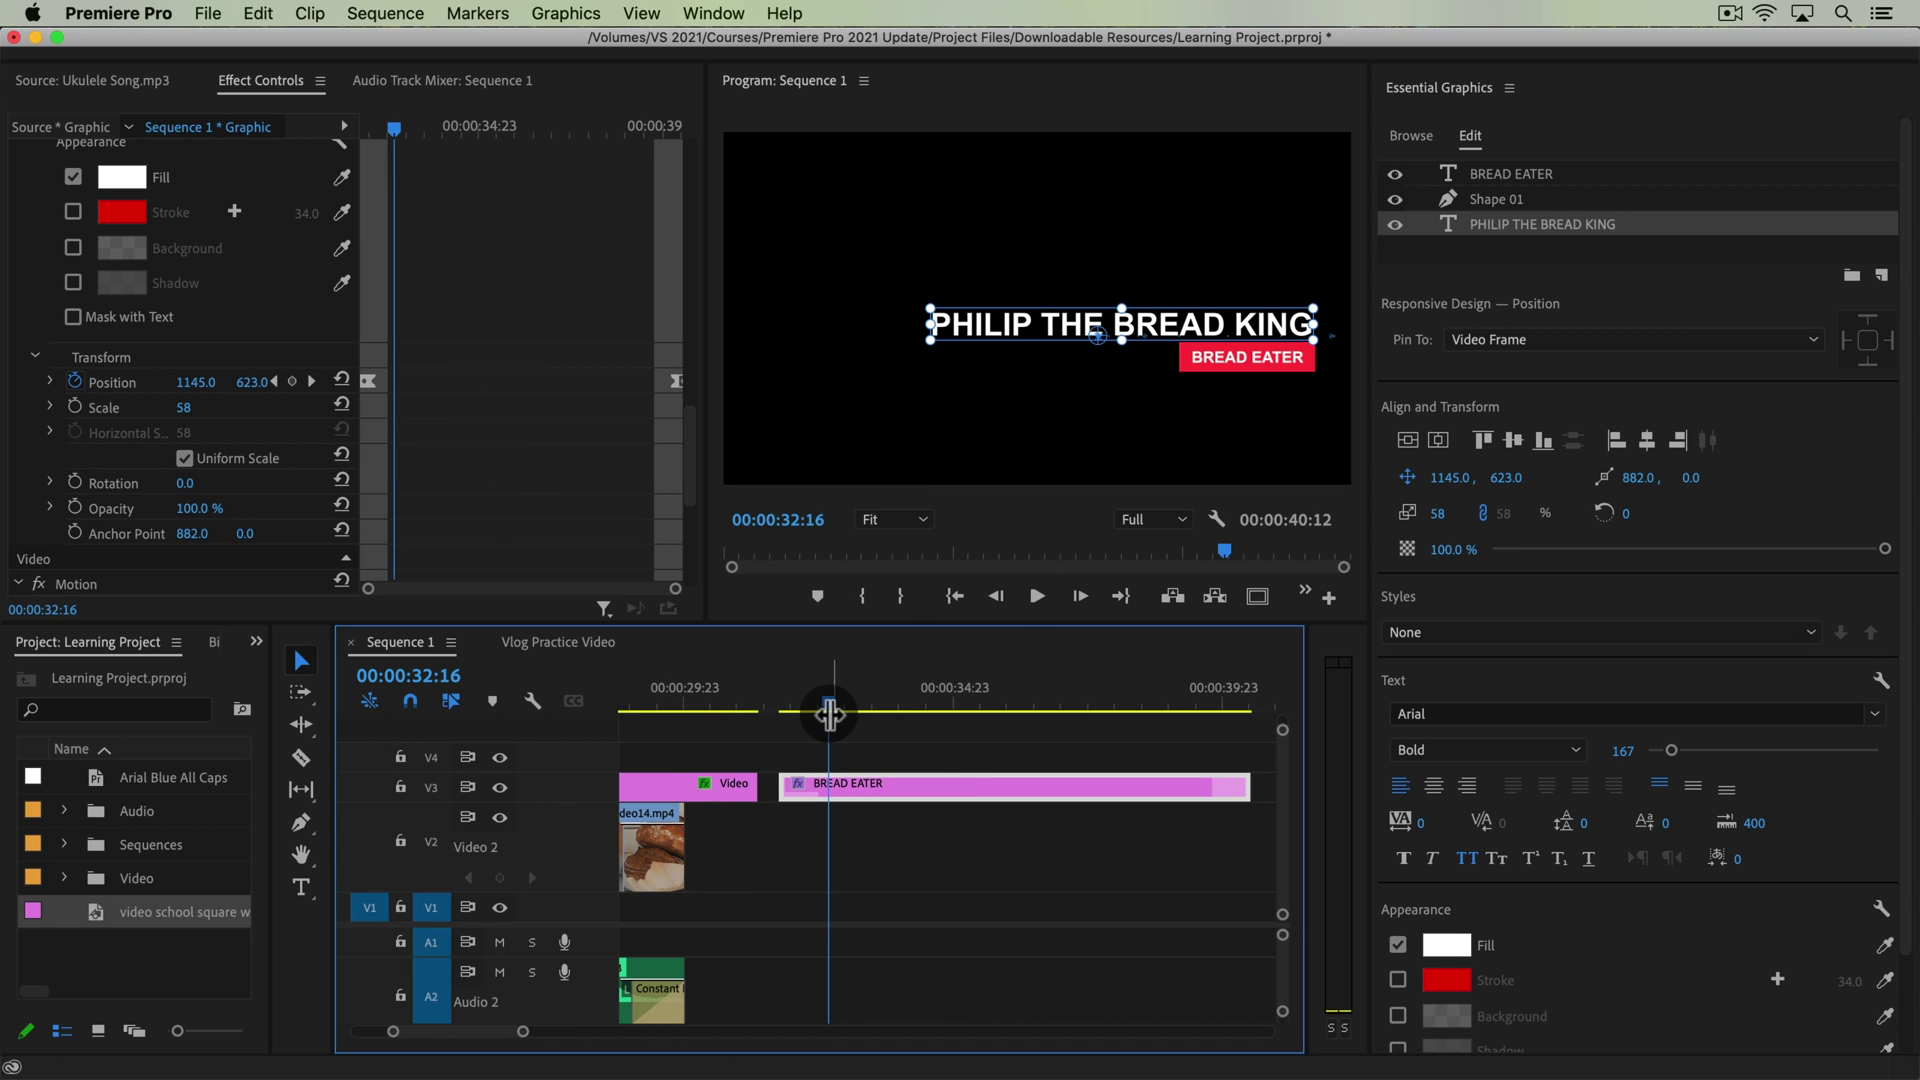
left_click_drag(822, 717, 882, 722)
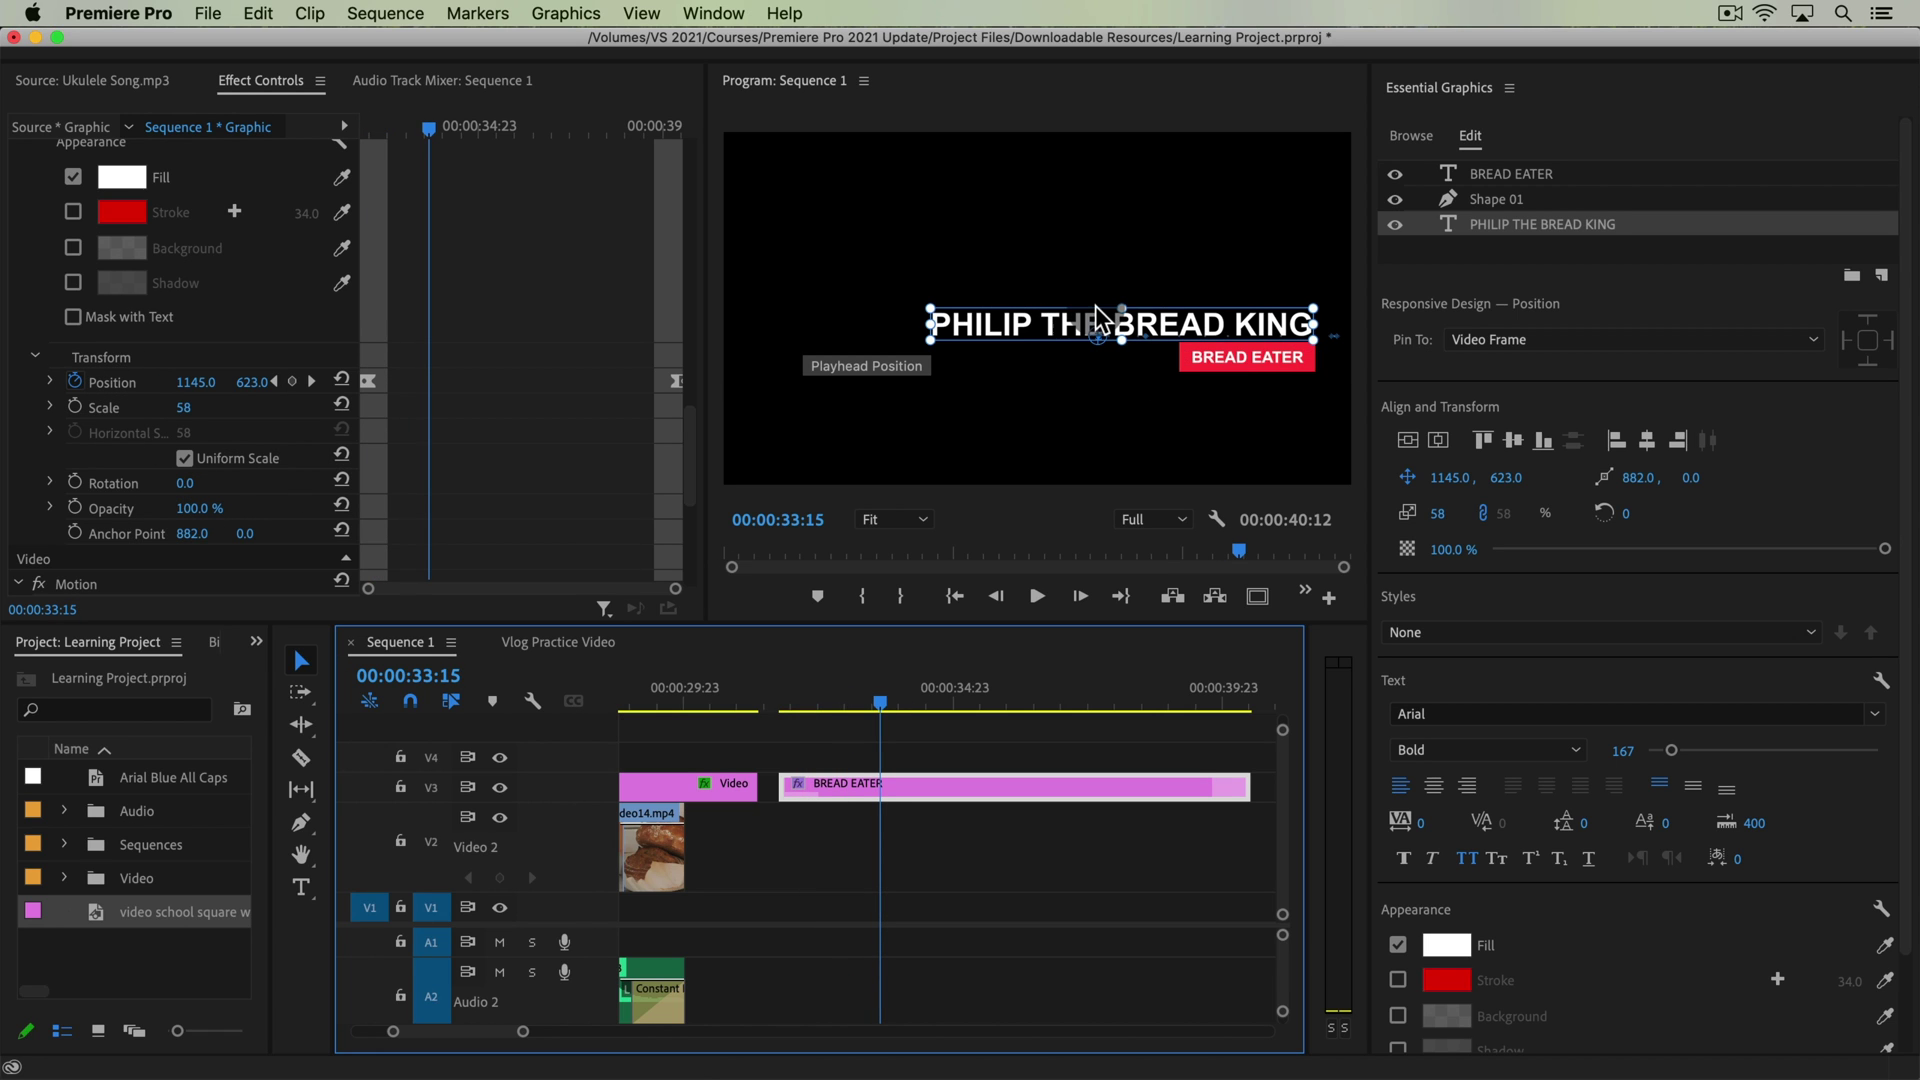
left_click_drag(782, 688, 862, 708)
left_click(758, 706)
key("space")
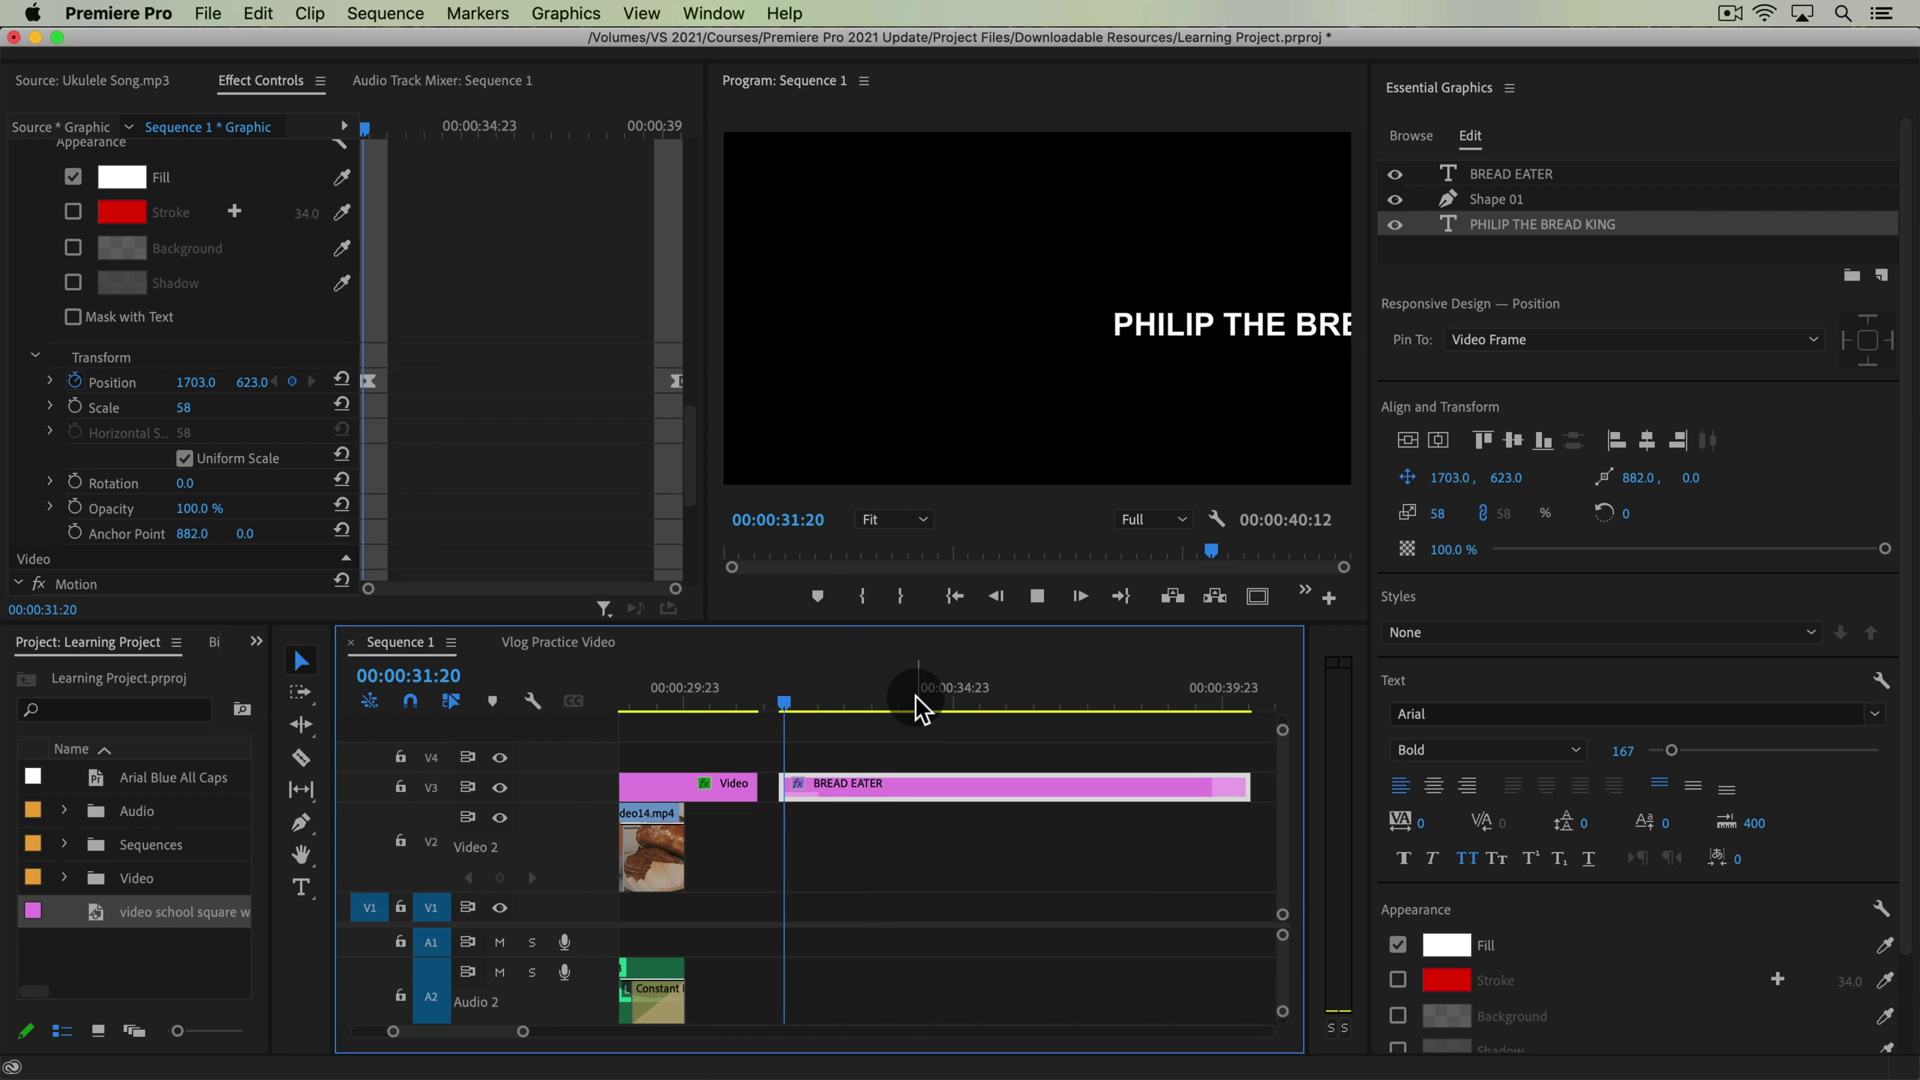
key("space")
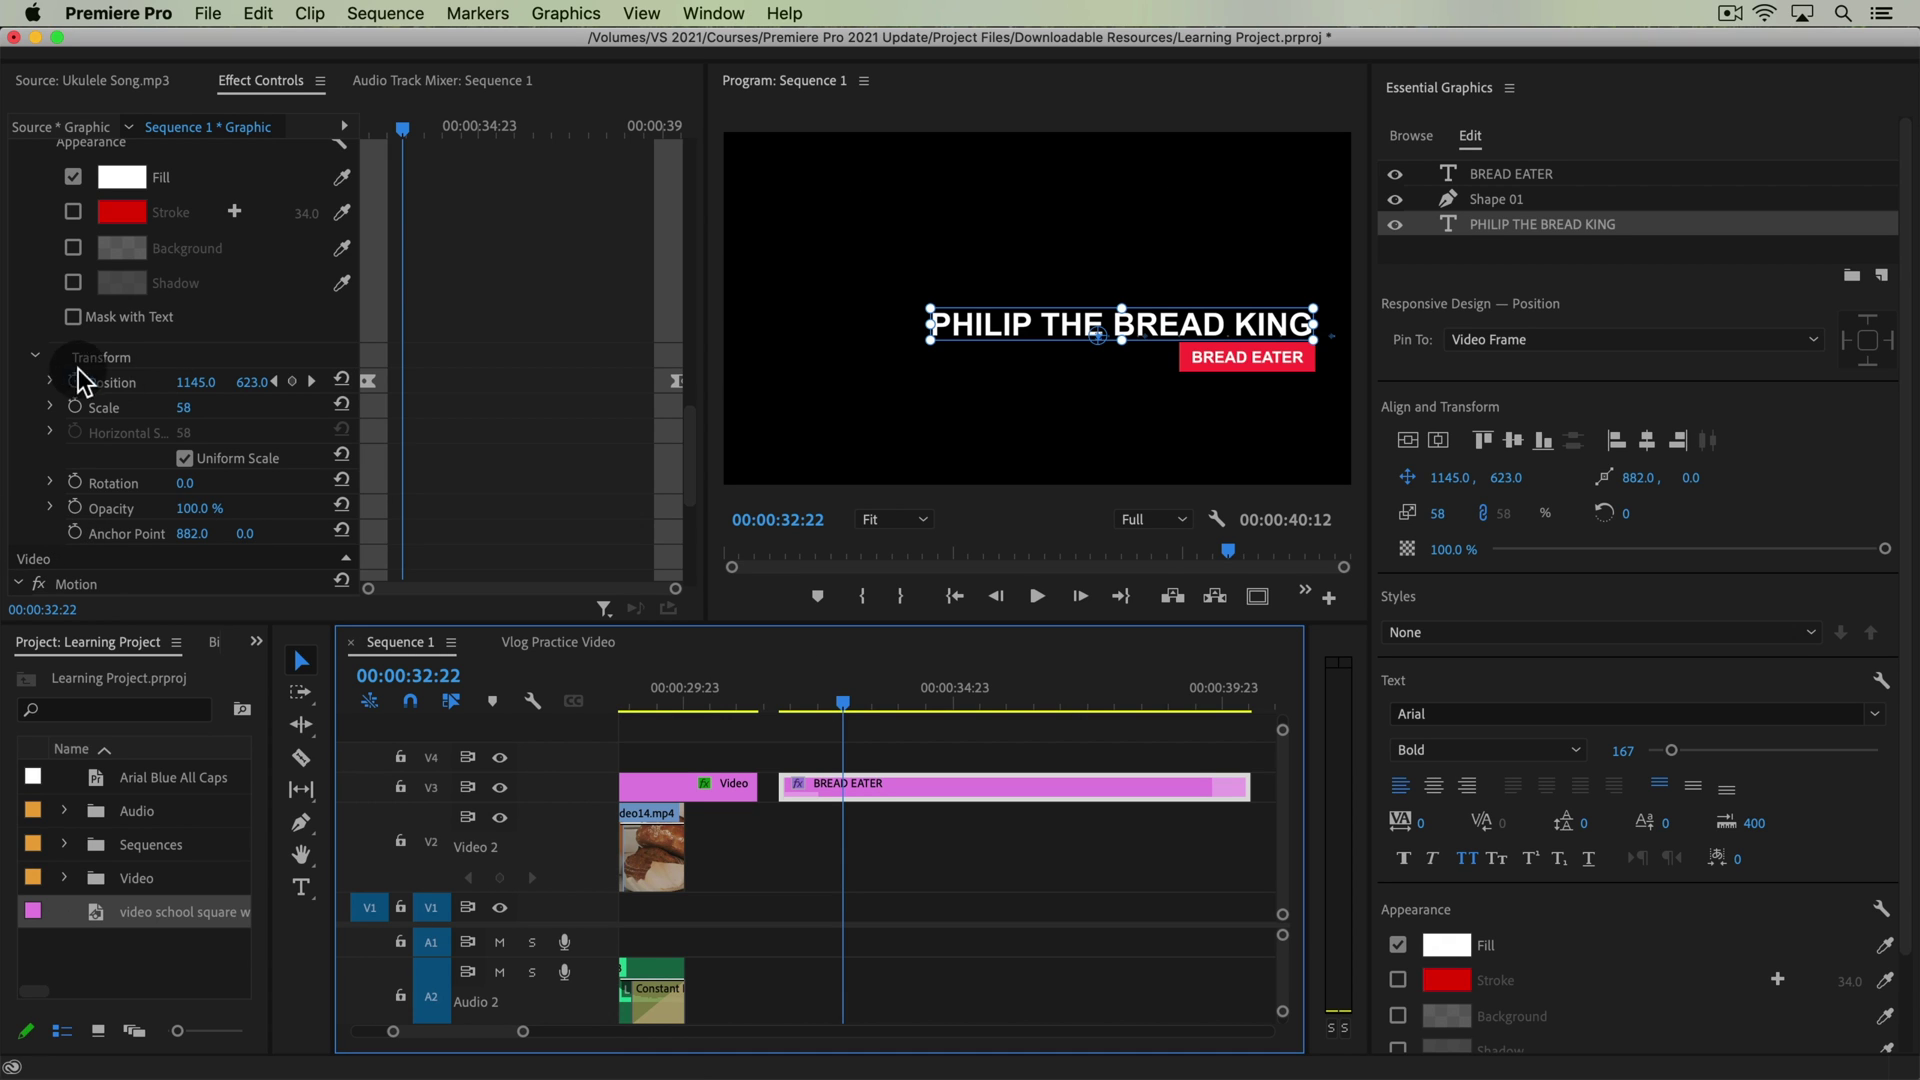
With no layer selected, set the whole lower-third's Position to 903, 693
left_click(1634, 276)
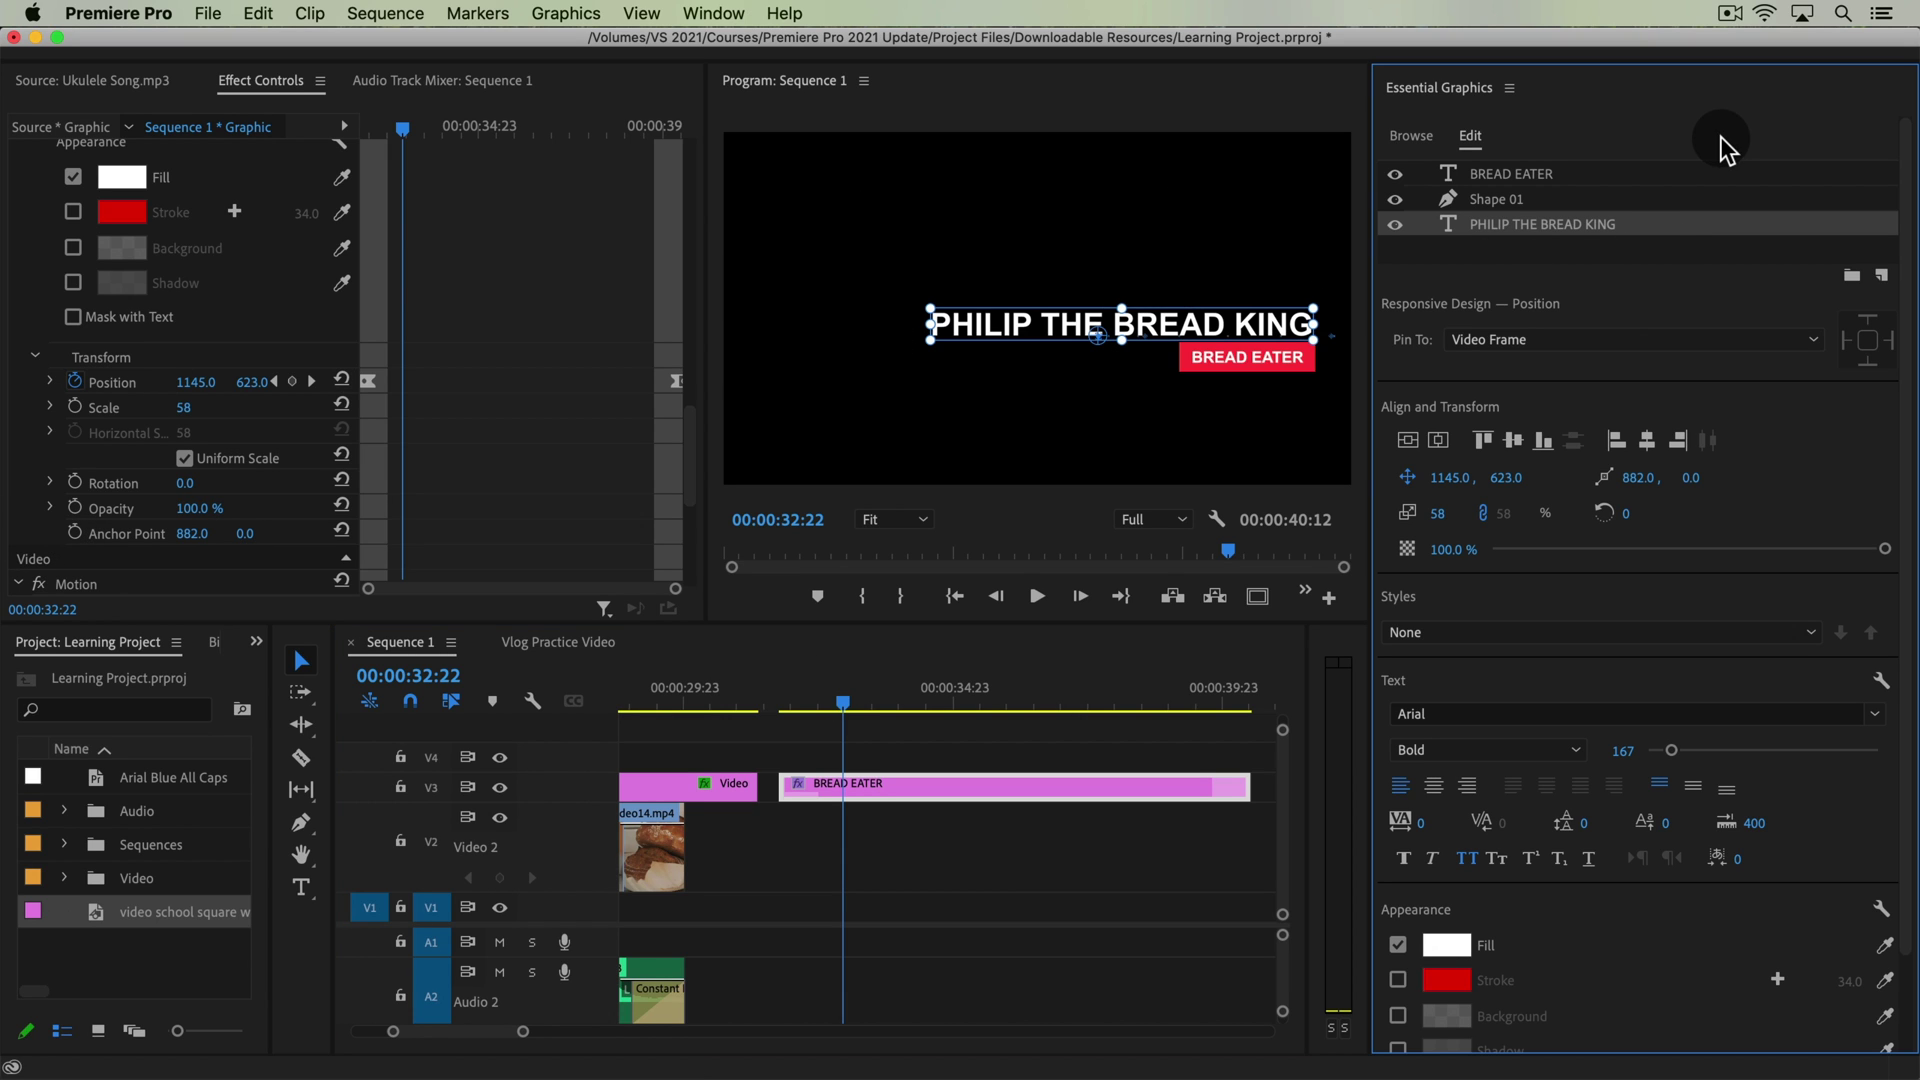
left_click(1538, 250)
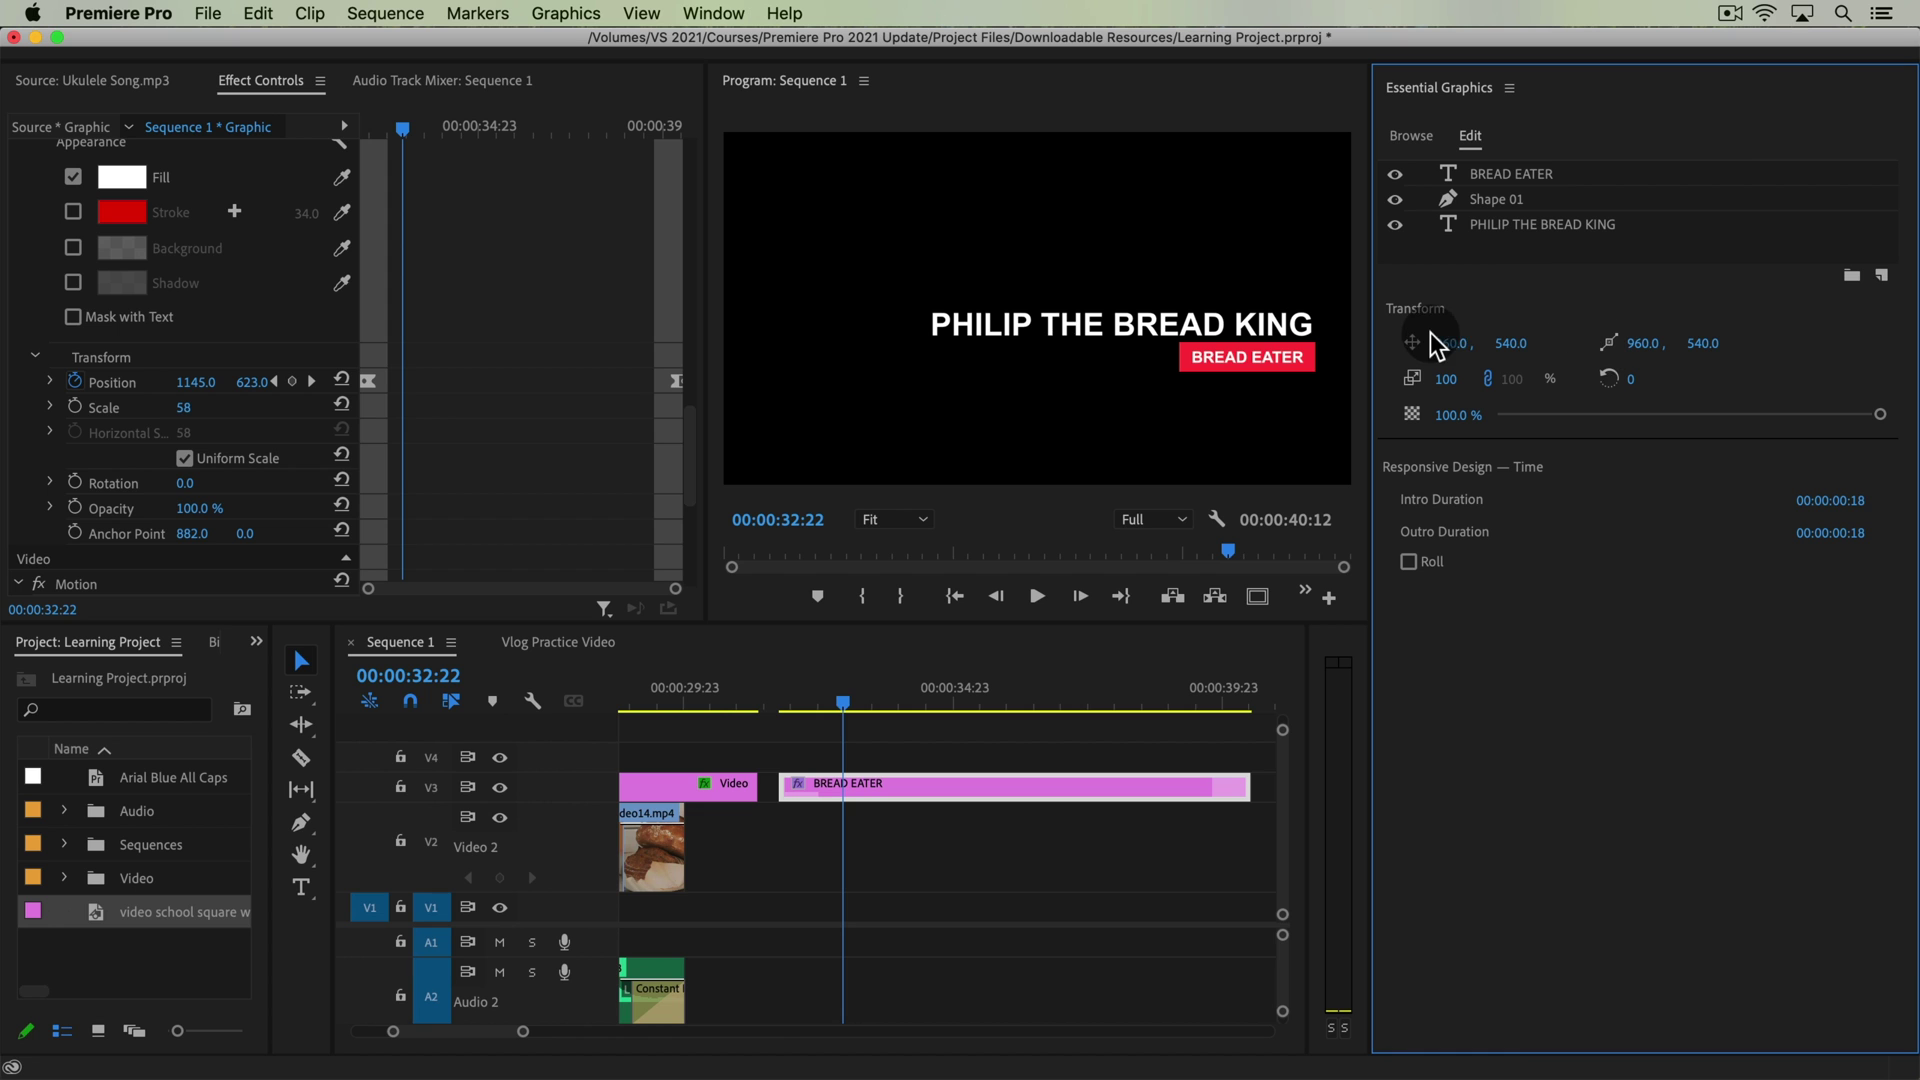
mouse_move(1437, 345)
left_mouse_down()
mouse_move(1420, 342)
mouse_move(1513, 335)
mouse_move(1438, 347)
left_mouse_up()
left_click(778, 700)
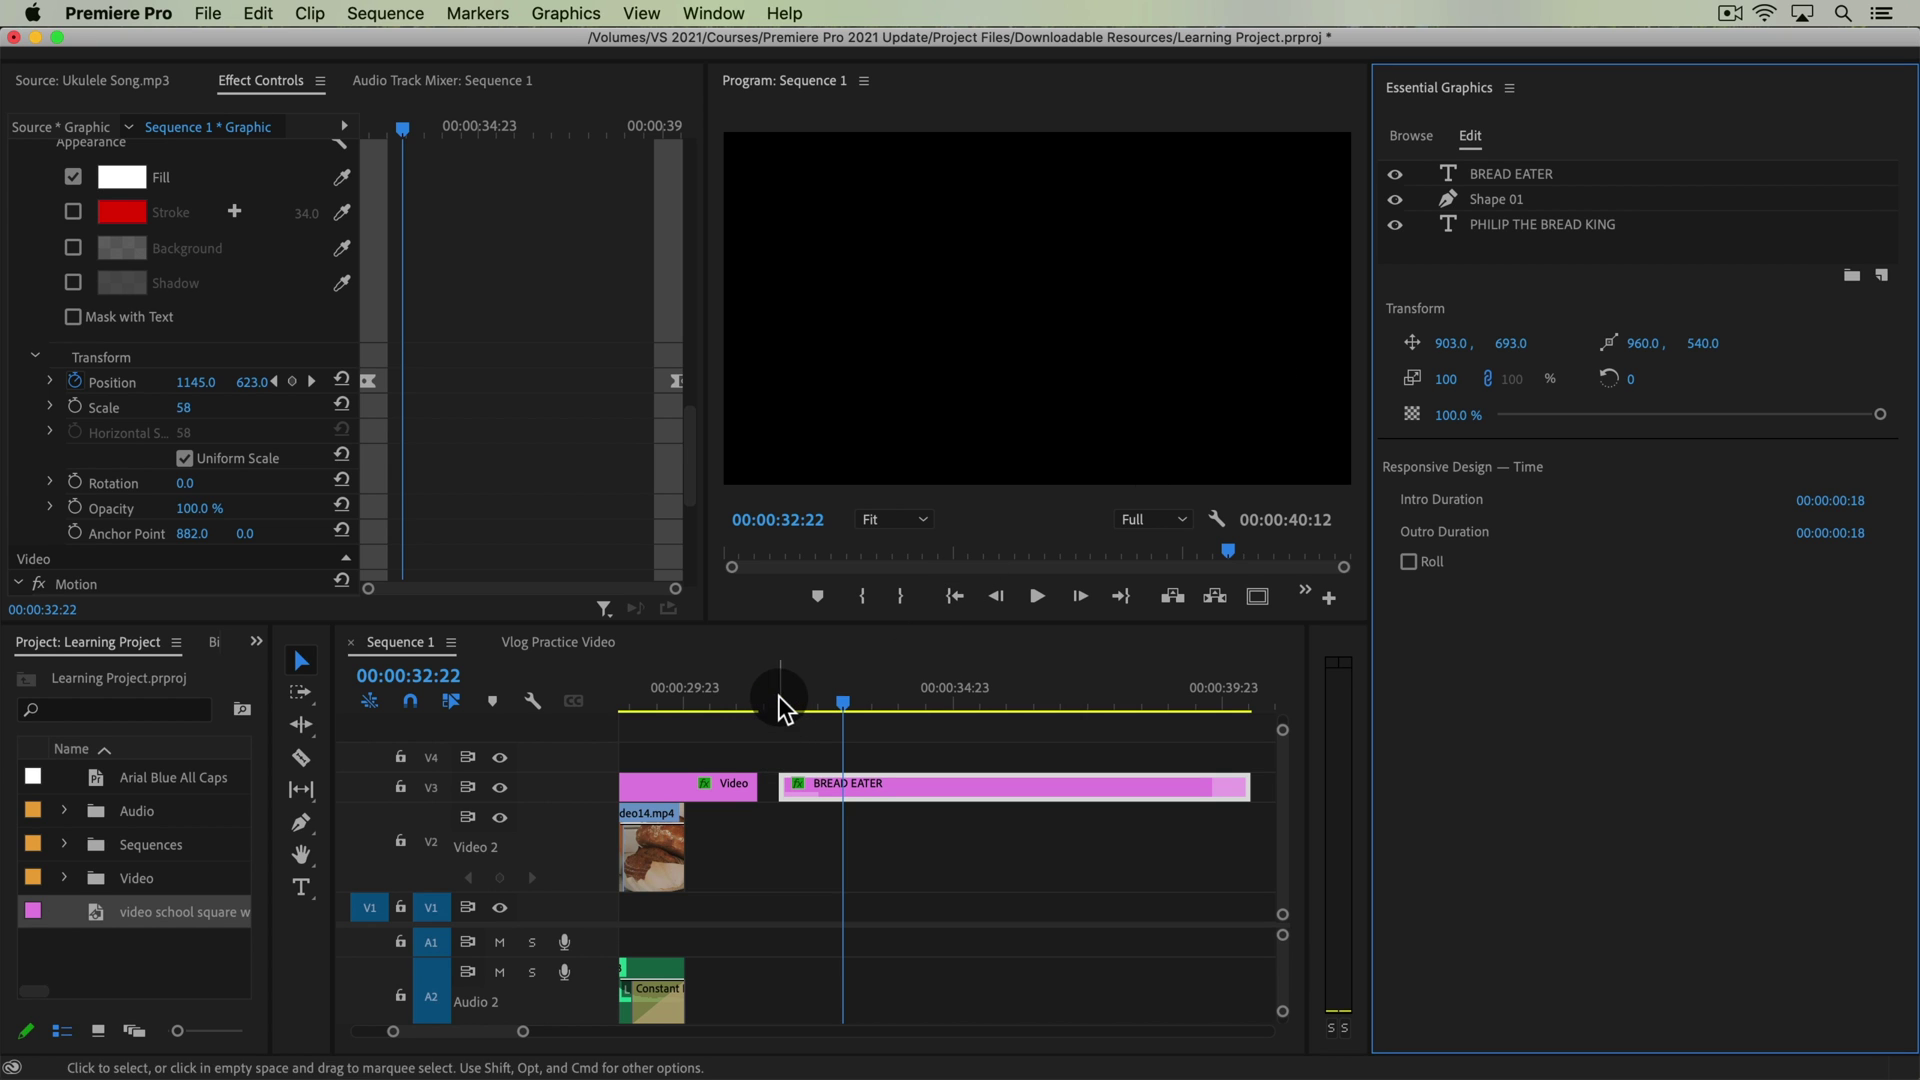
Play the slide-in from 31:17, then scrub back to 31:06
key("space")
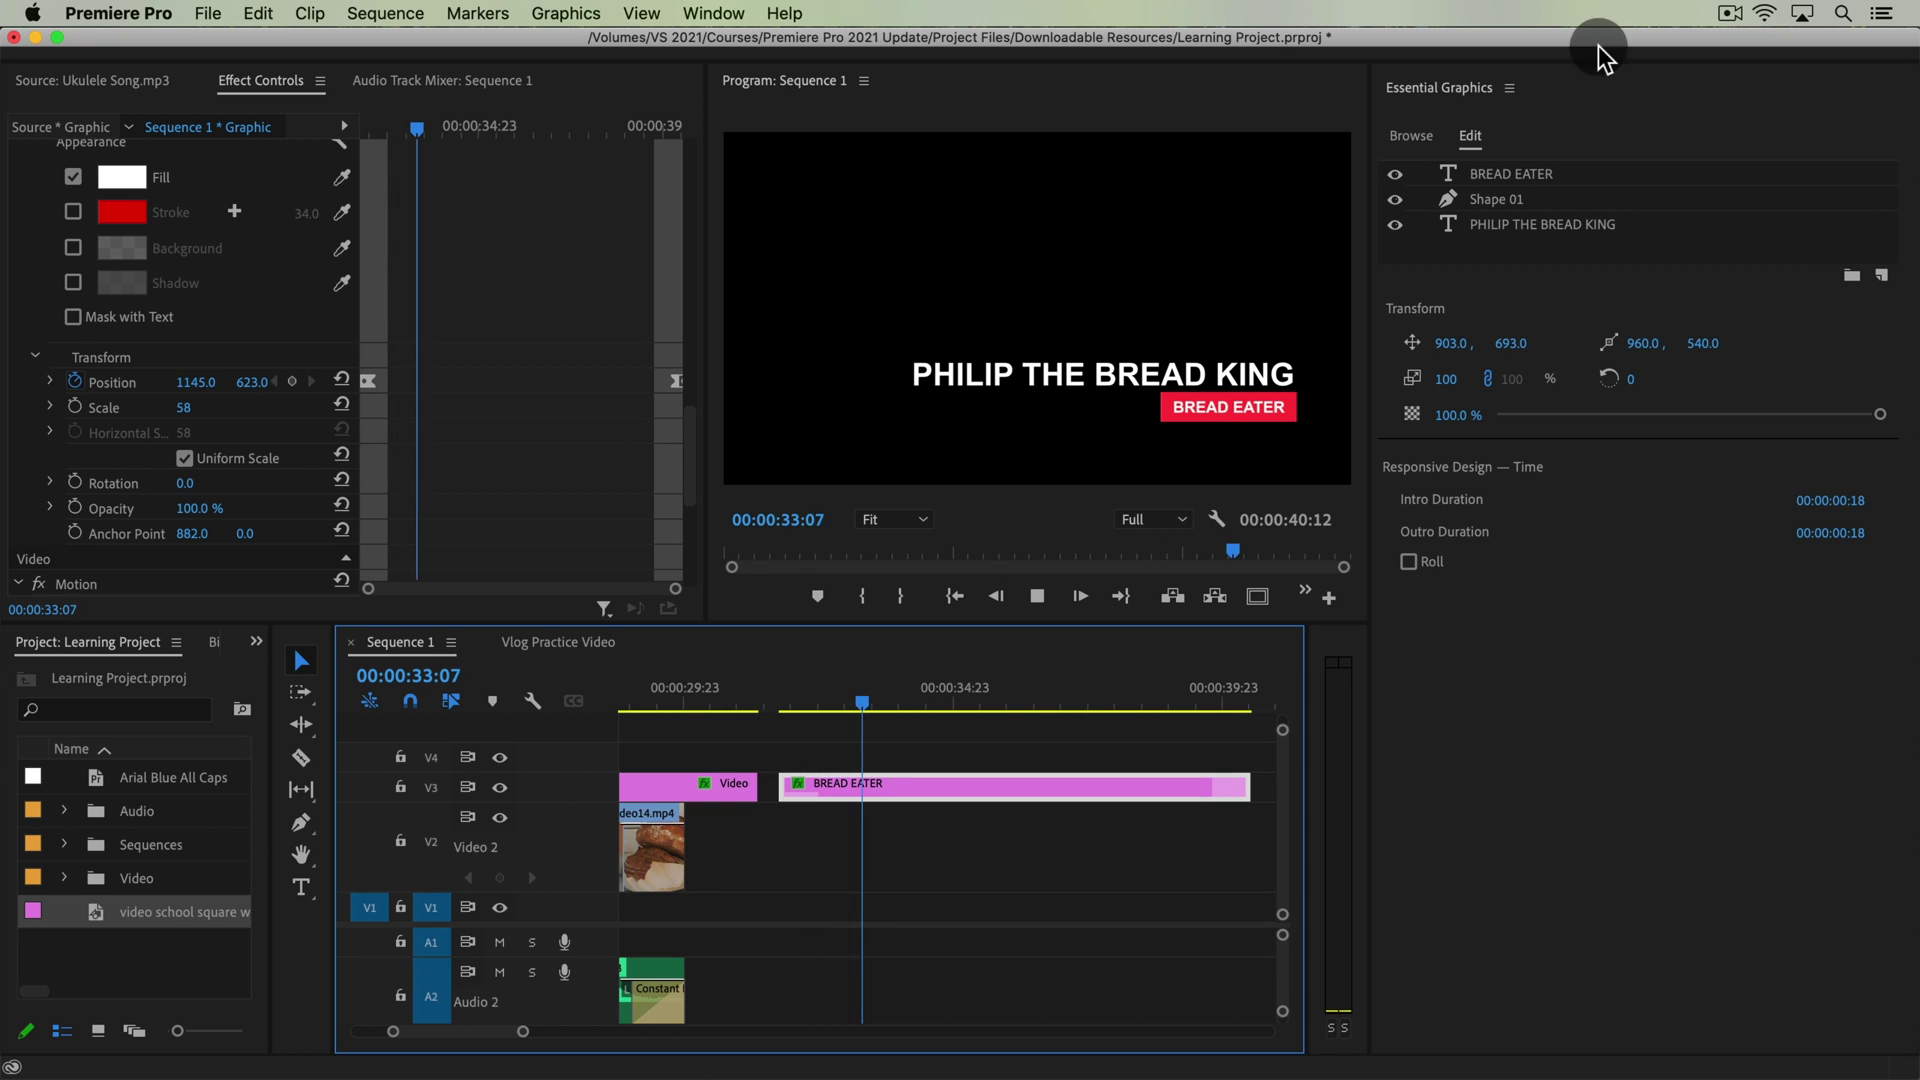
key("space")
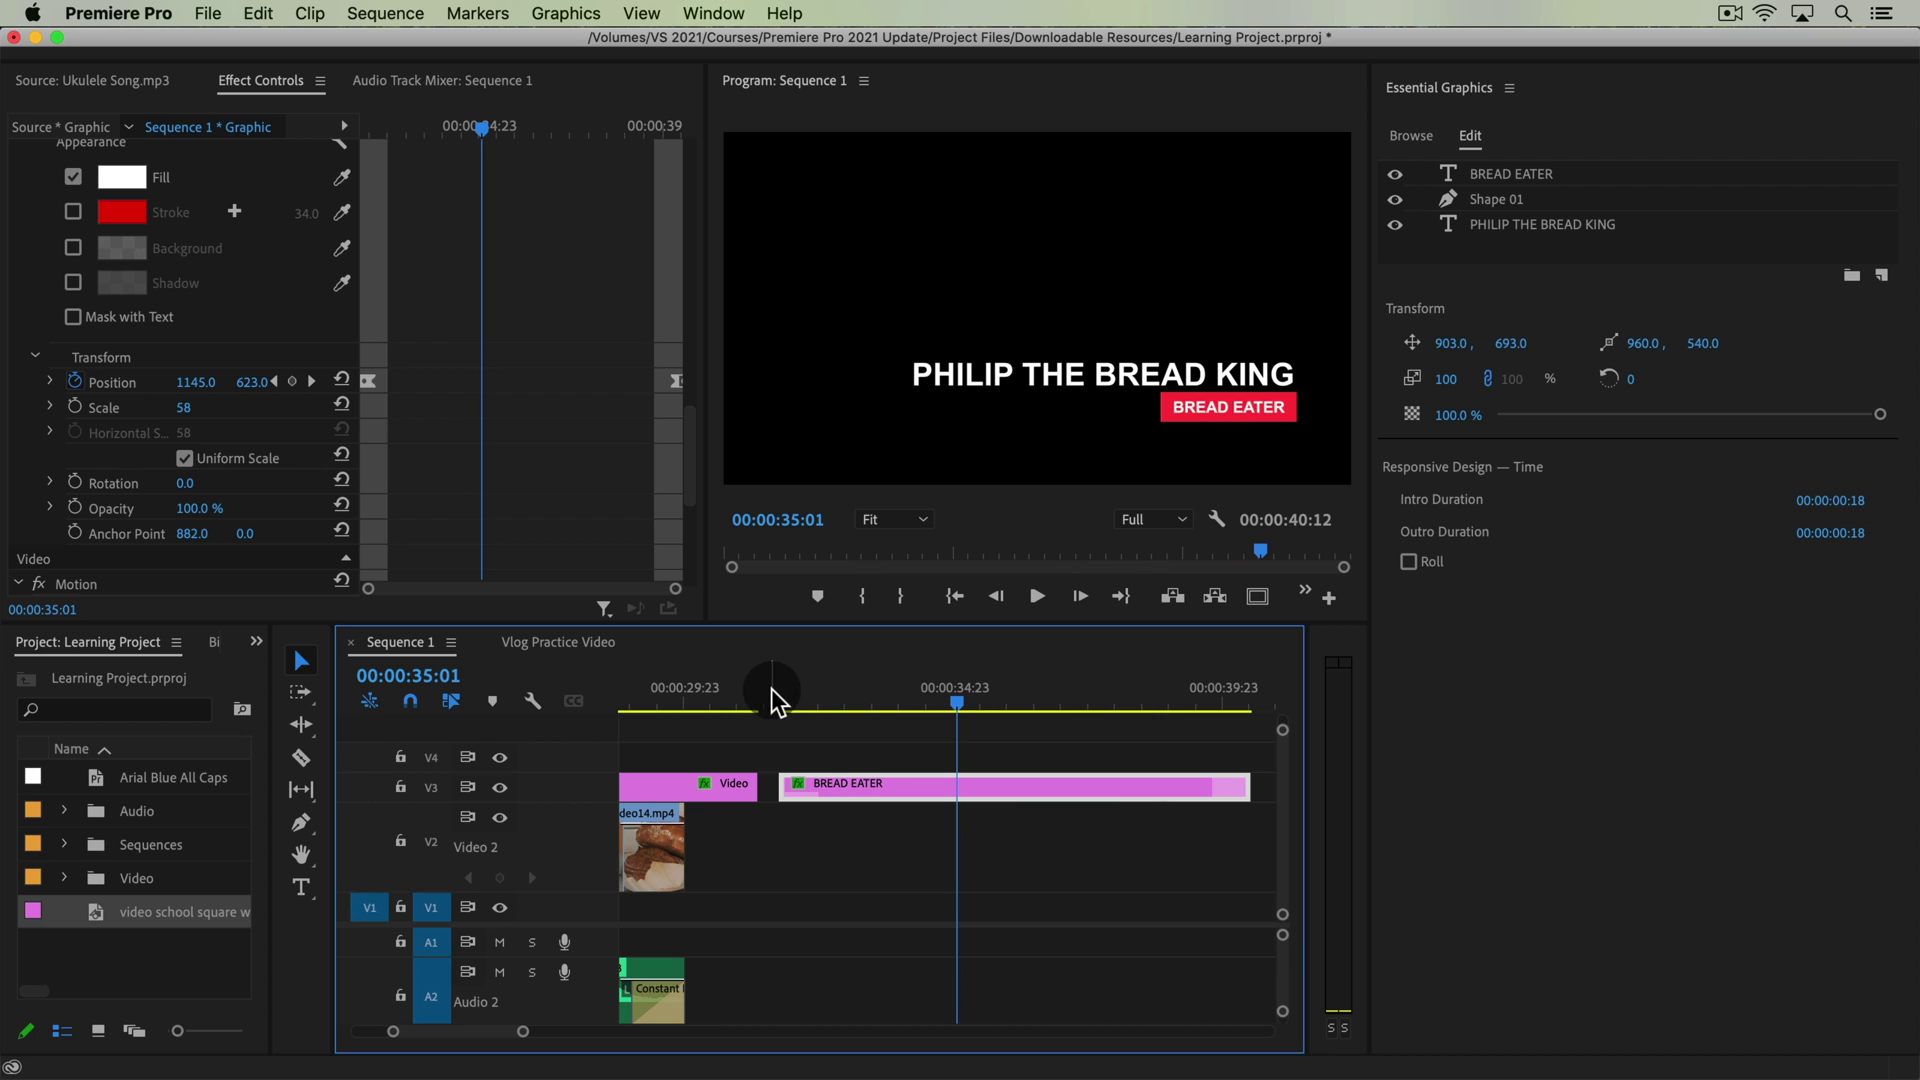
mouse_move(796, 690)
left_mouse_down()
mouse_move(822, 710)
mouse_move(759, 708)
mouse_move(782, 711)
left_mouse_up()
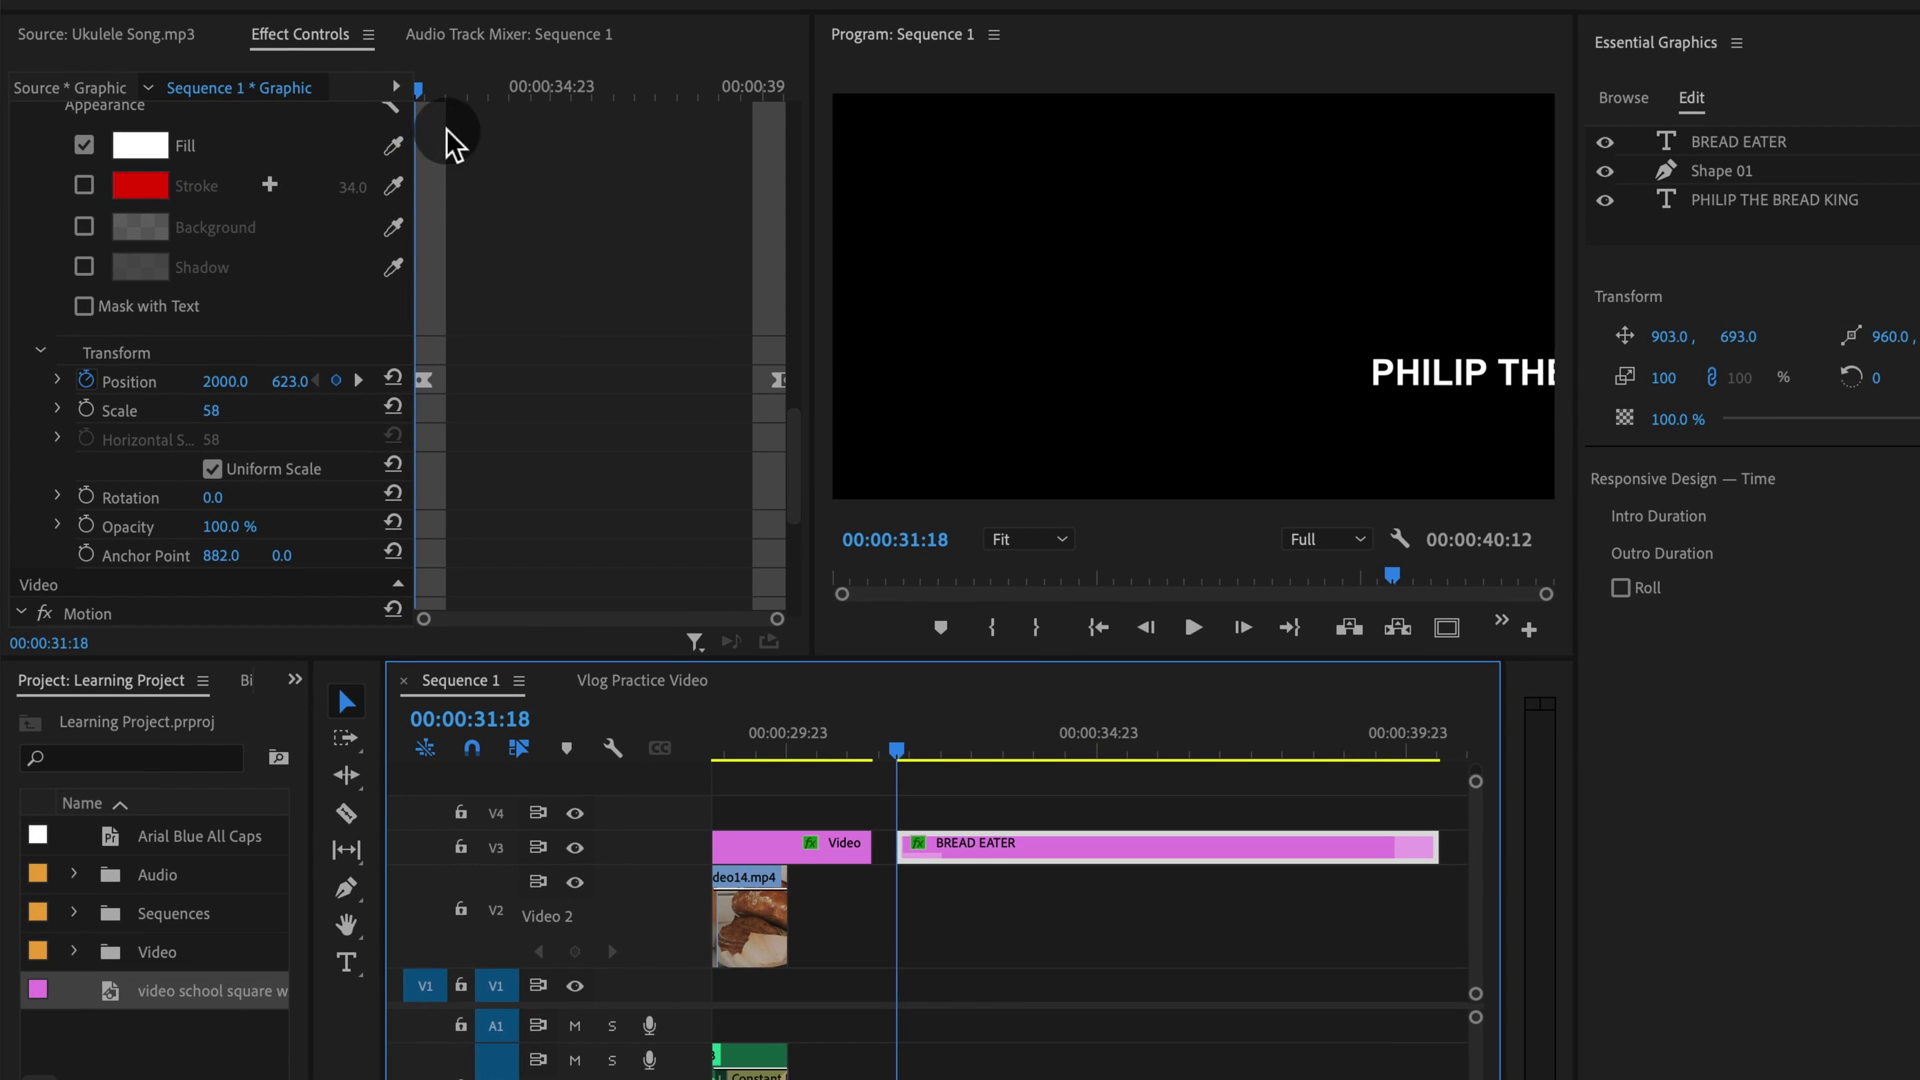
Set the title's first-keyframe Position X to 2557, then play and scrub back to 32:19
left_click(400, 90)
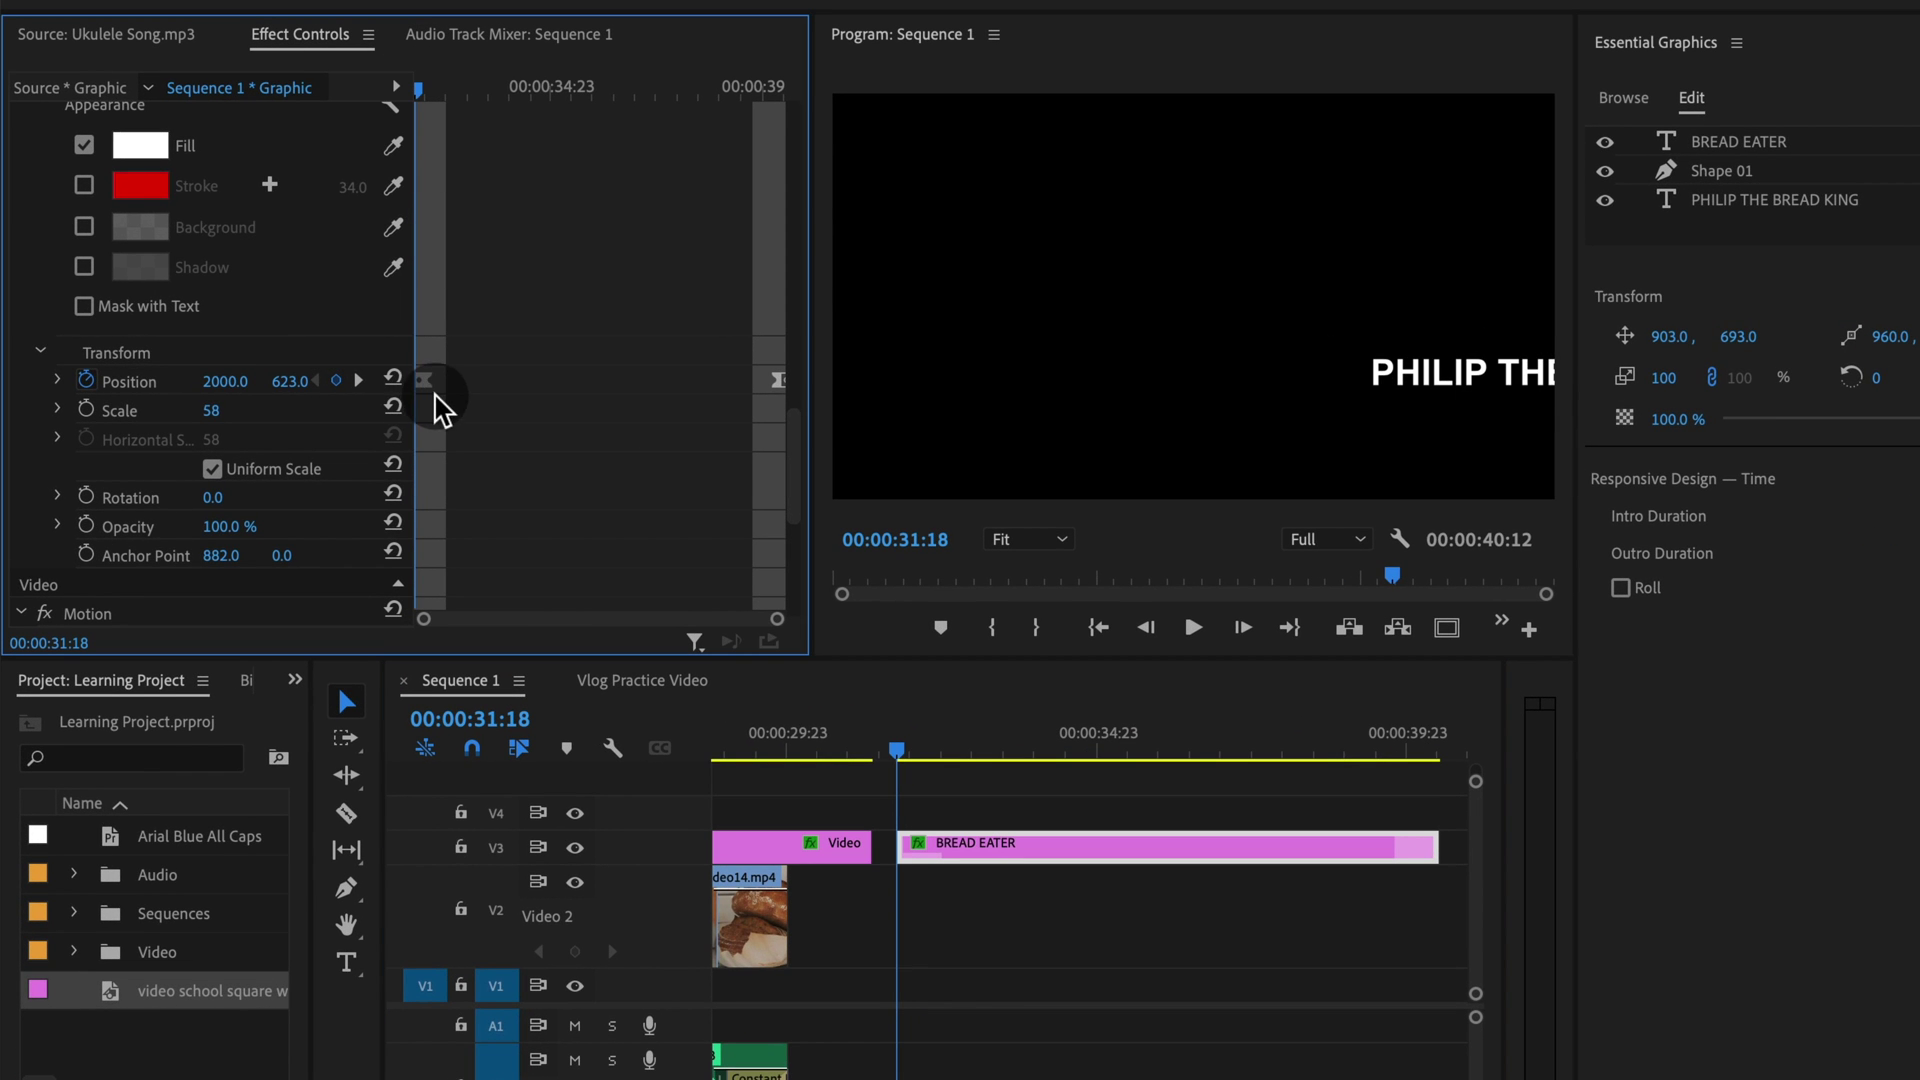
scroll(776, 450, "up", 3)
scroll(455, 430, "up", 2)
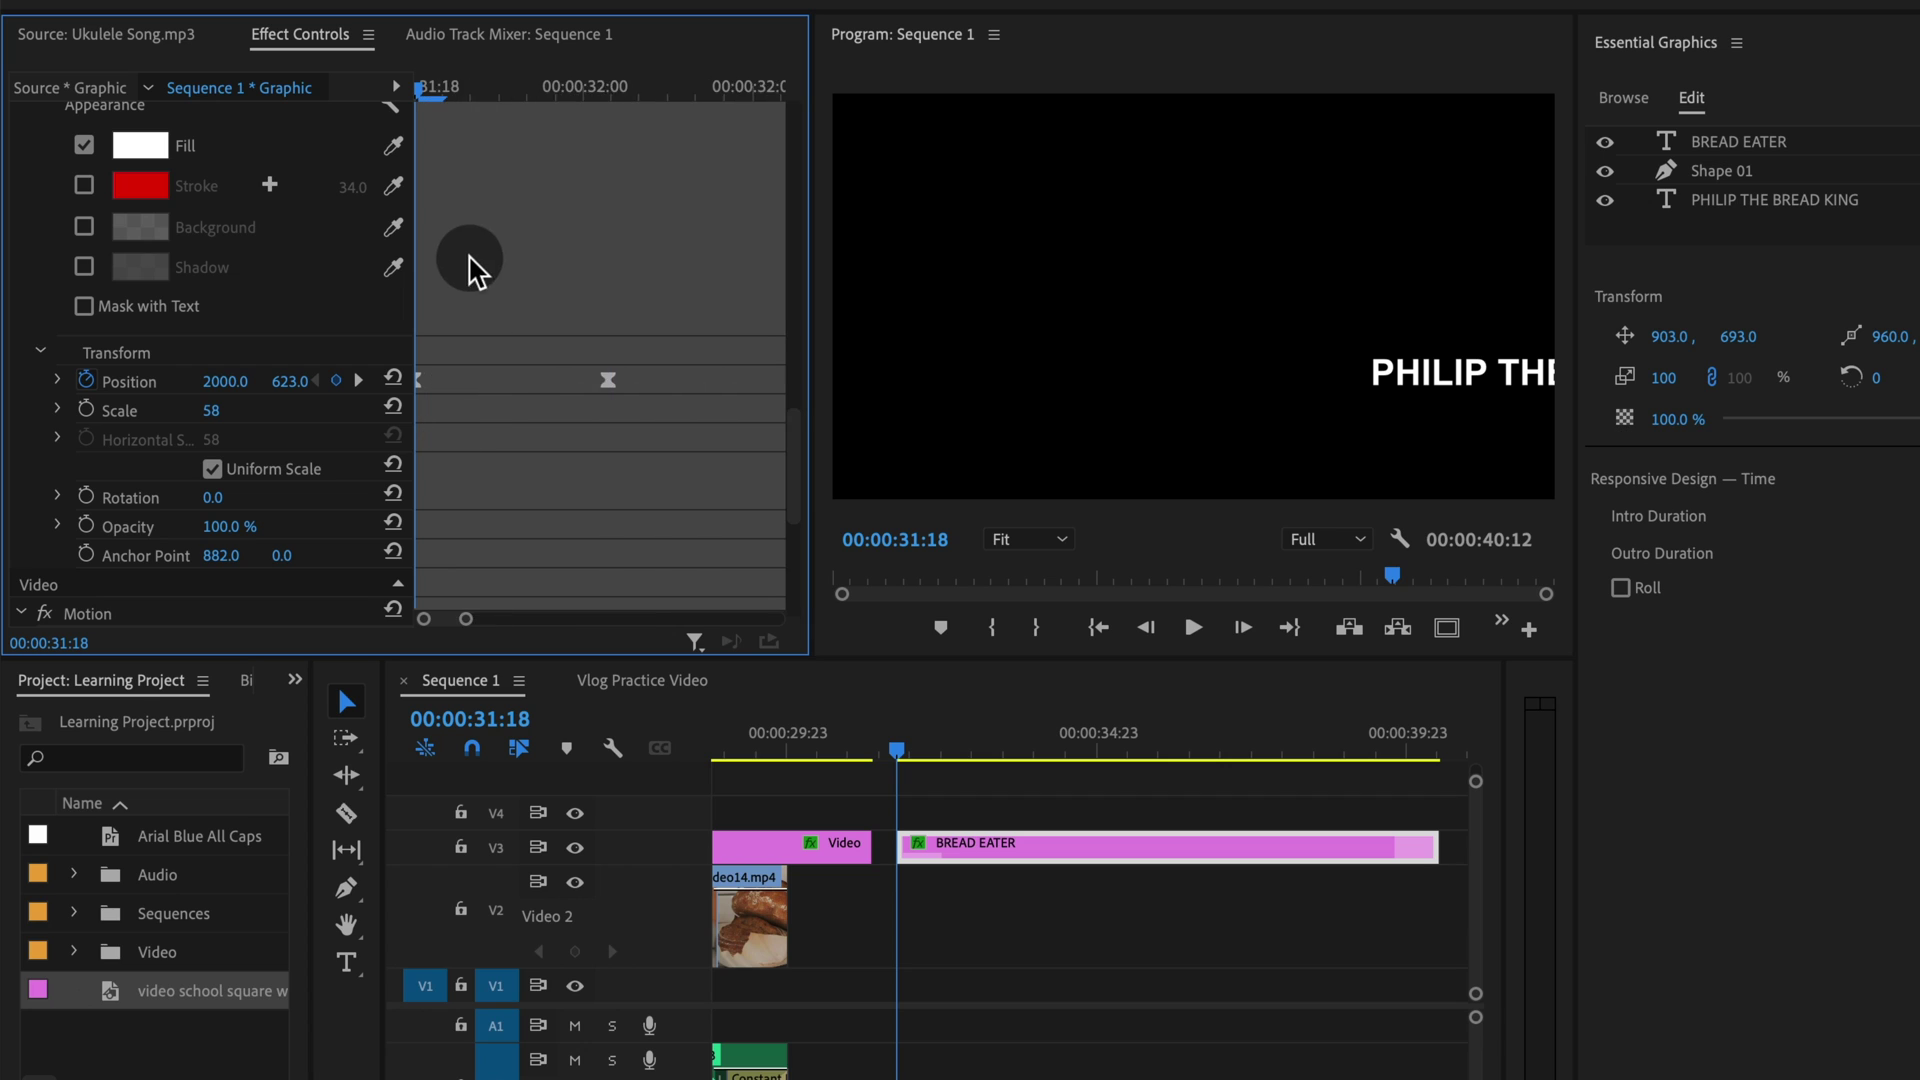
left_click_drag(222, 397, 237, 393)
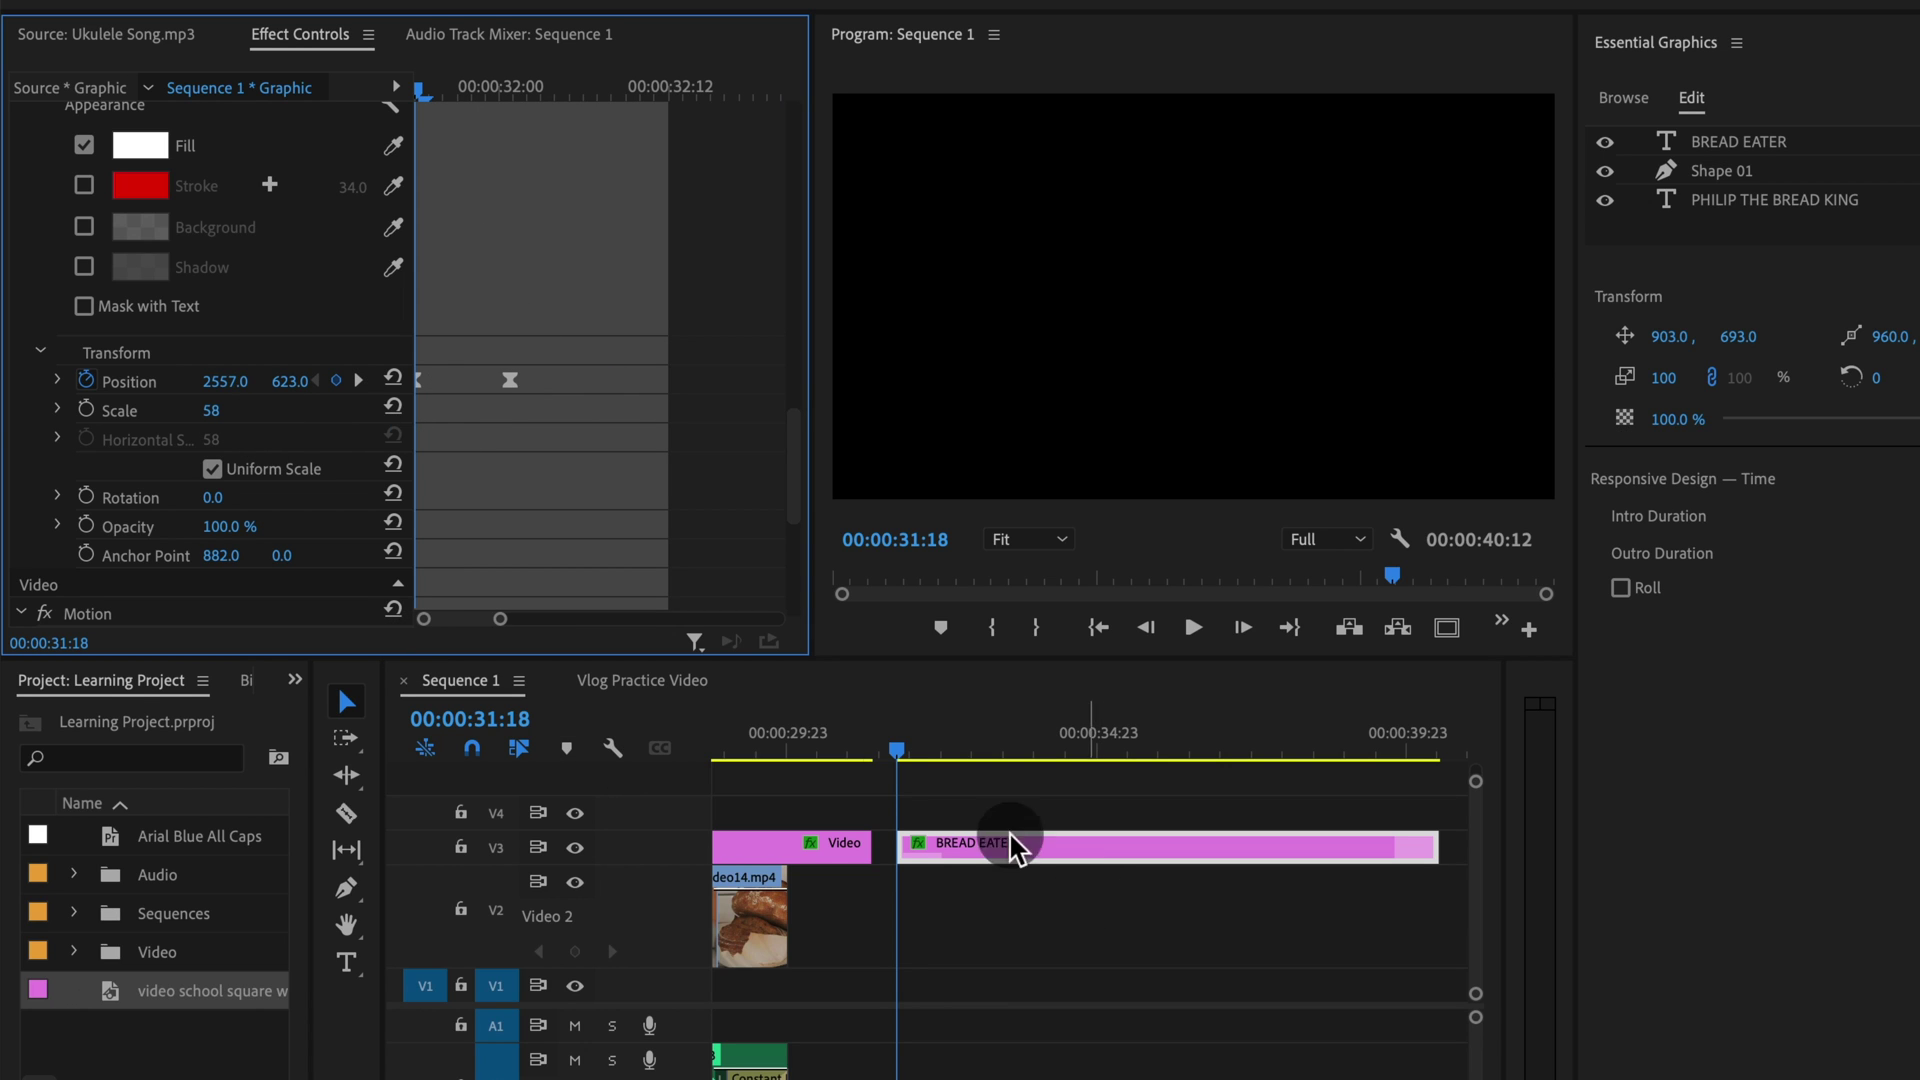
left_click(893, 752)
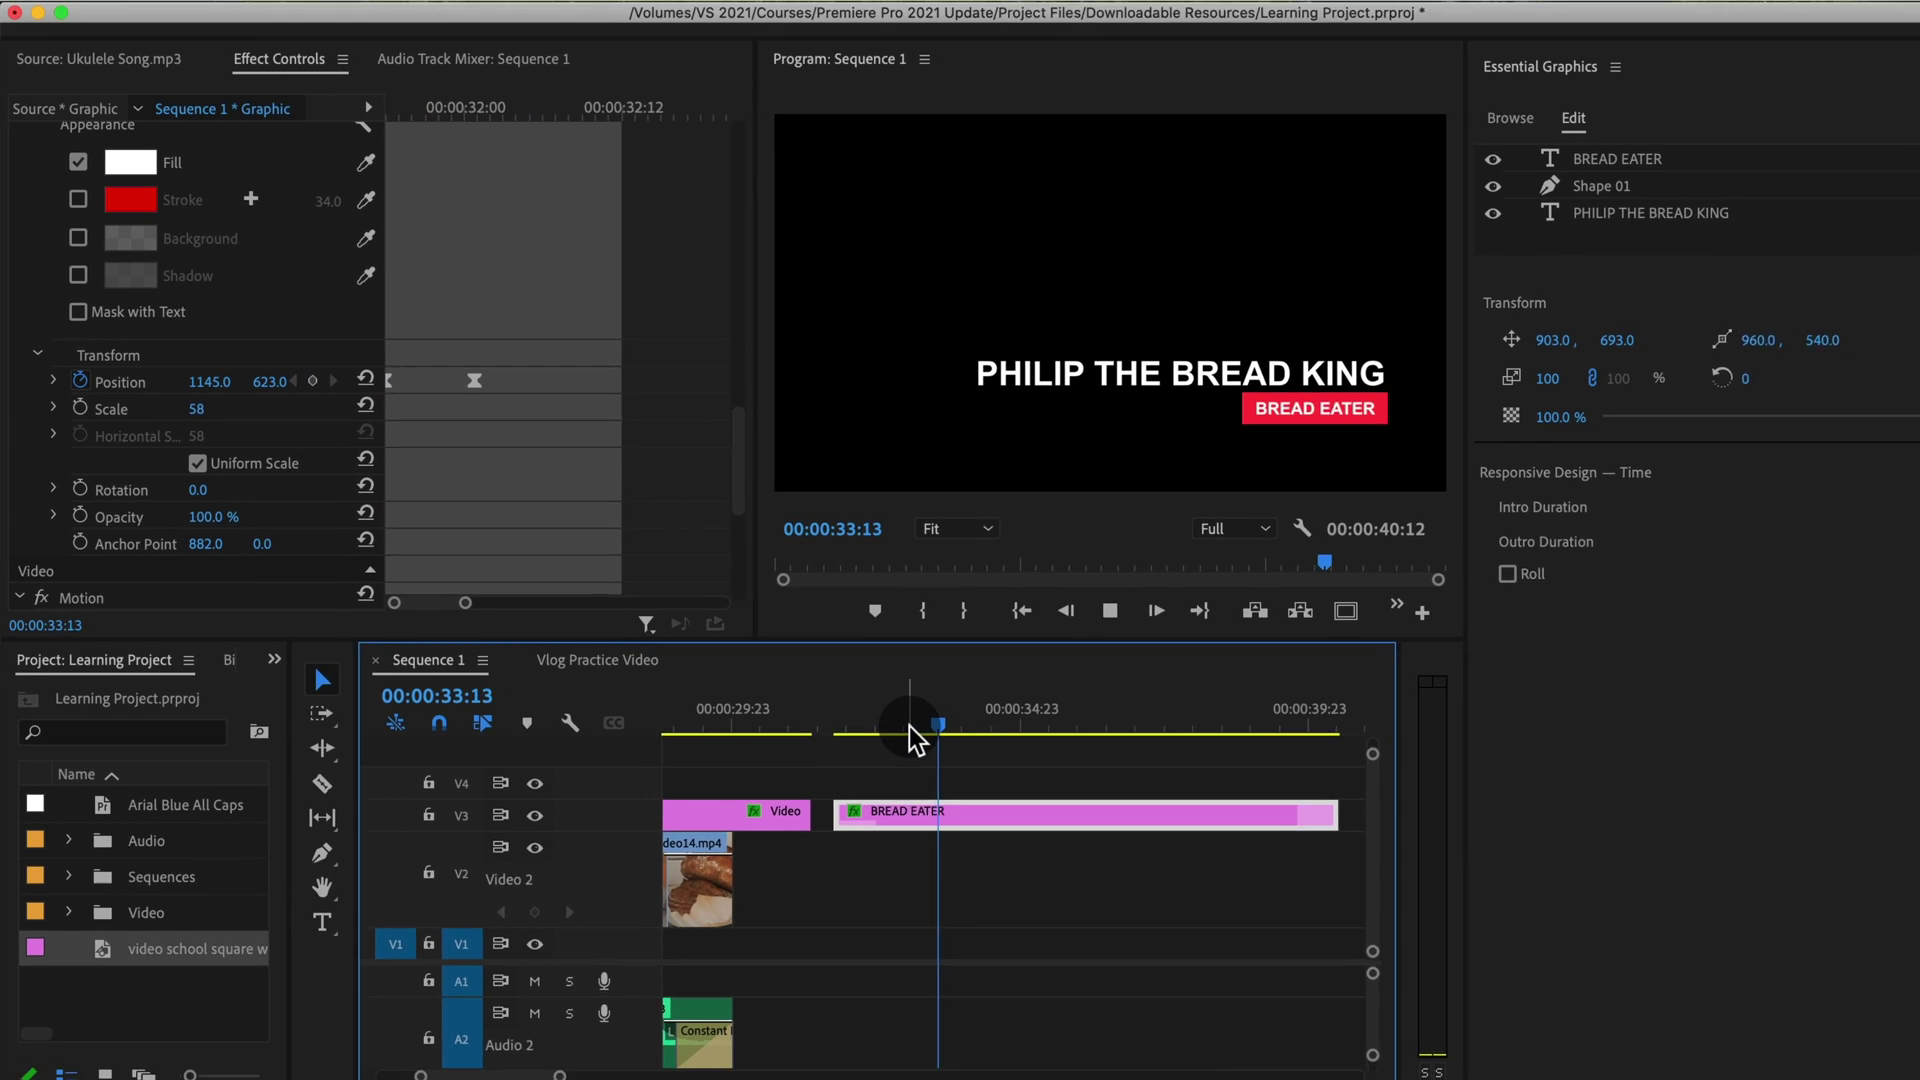
key("space")
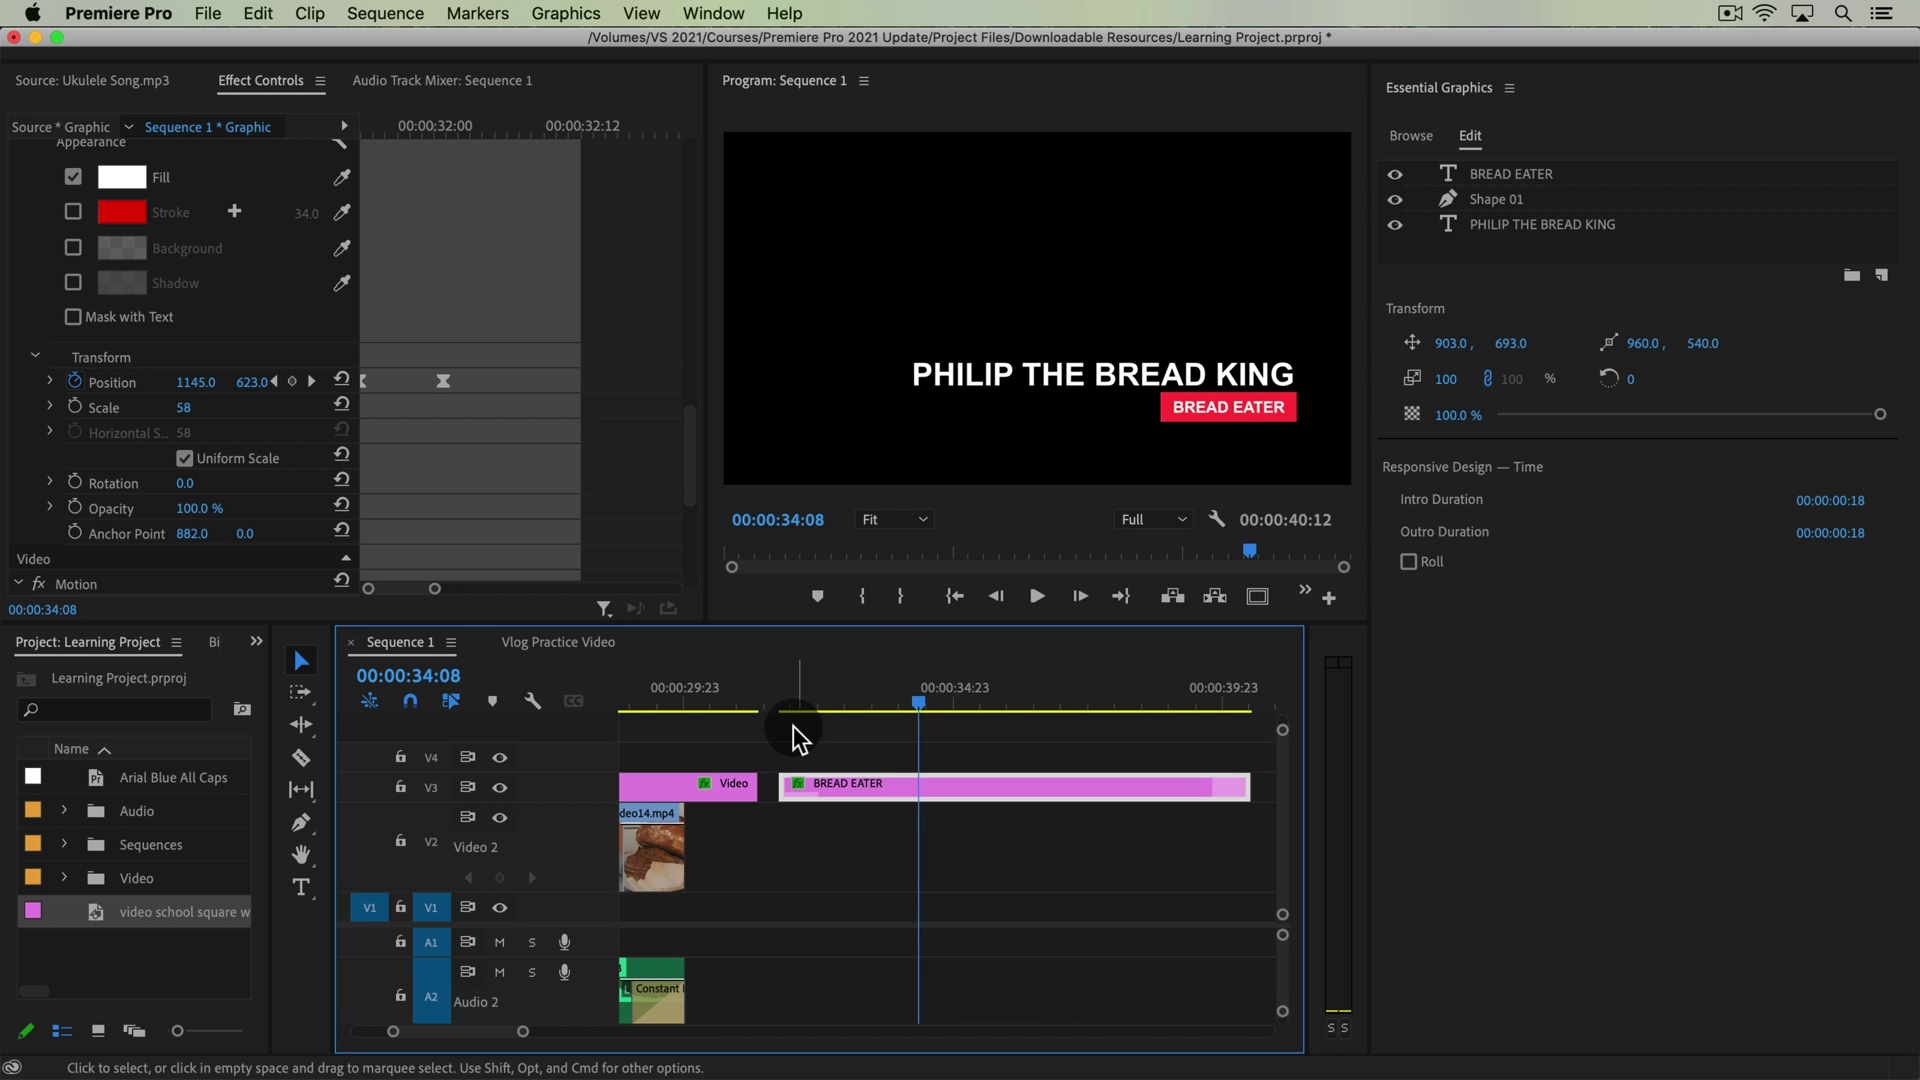
left_click_drag(783, 704, 877, 720)
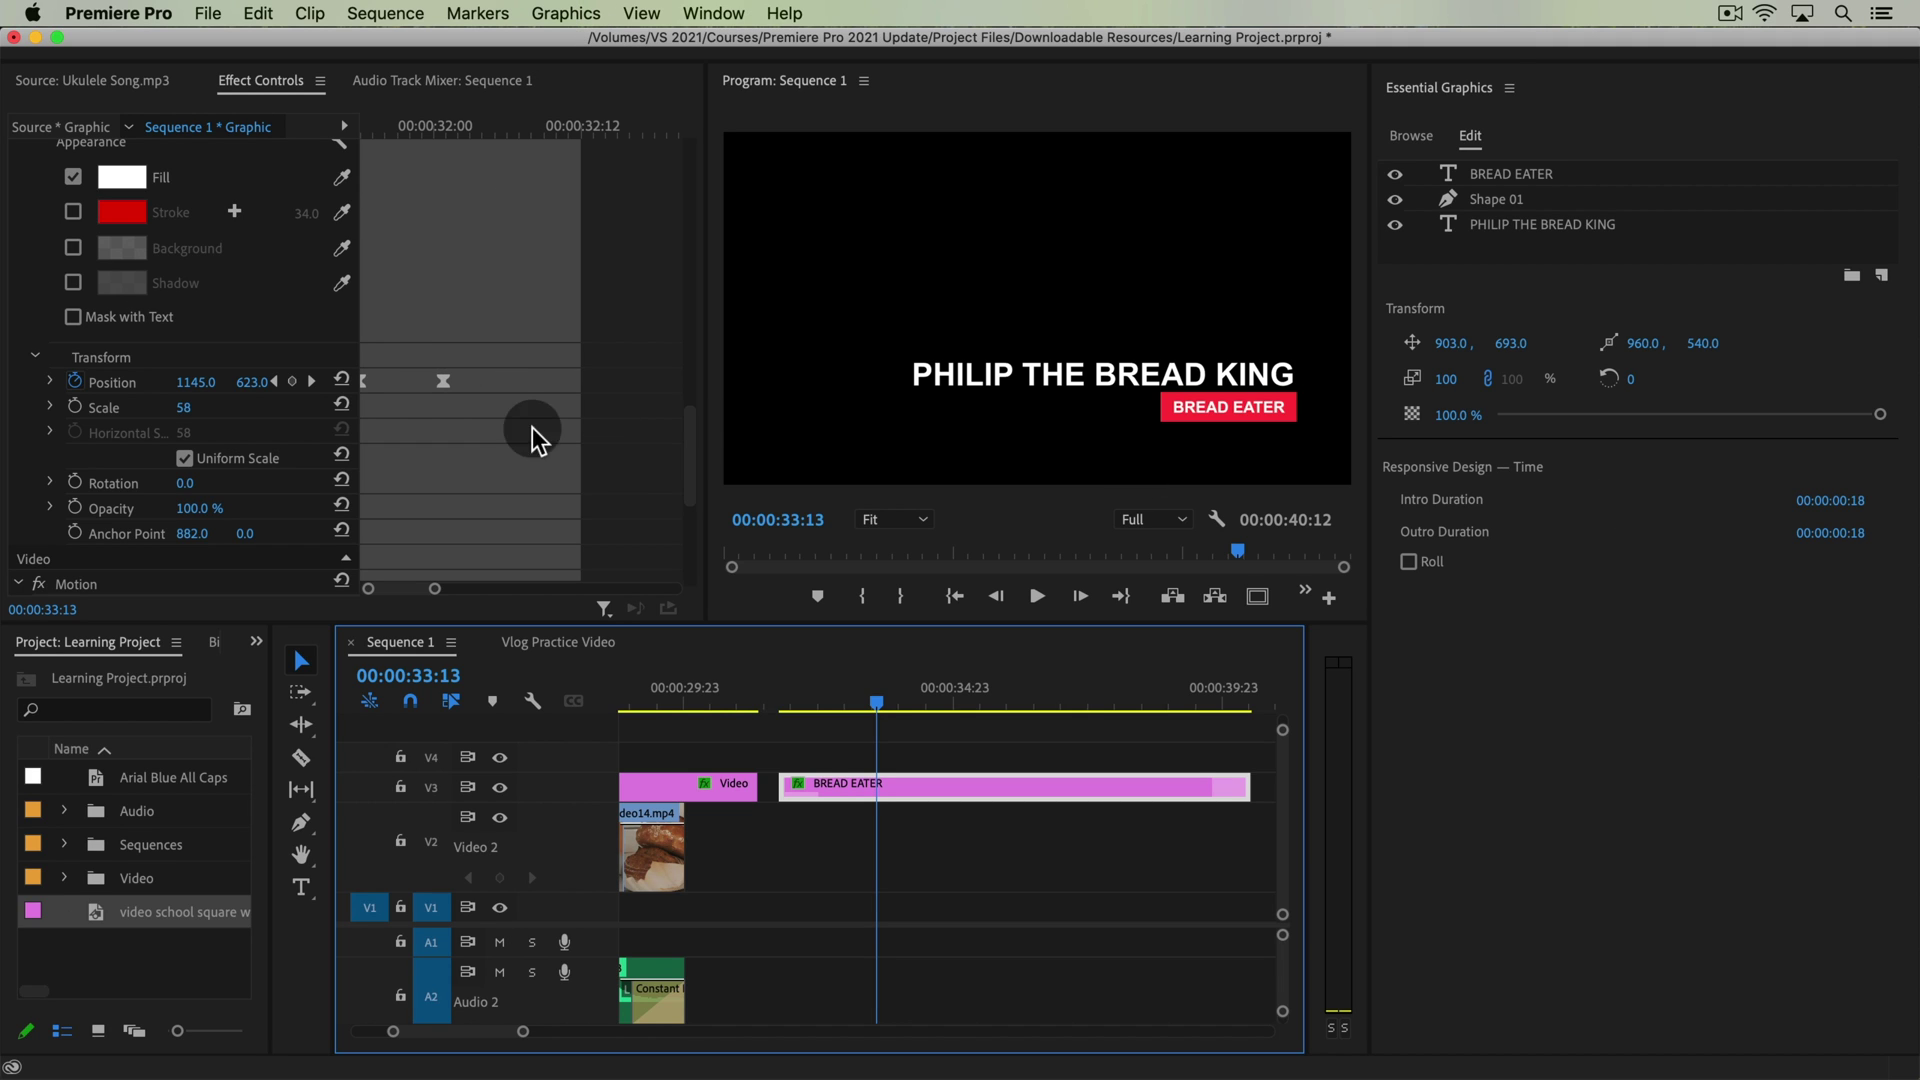
Check the Pin To settings of Shape 01, BREAD EATER and PHILIP THE BREAD KING layers
scroll(604, 422, "down", 3)
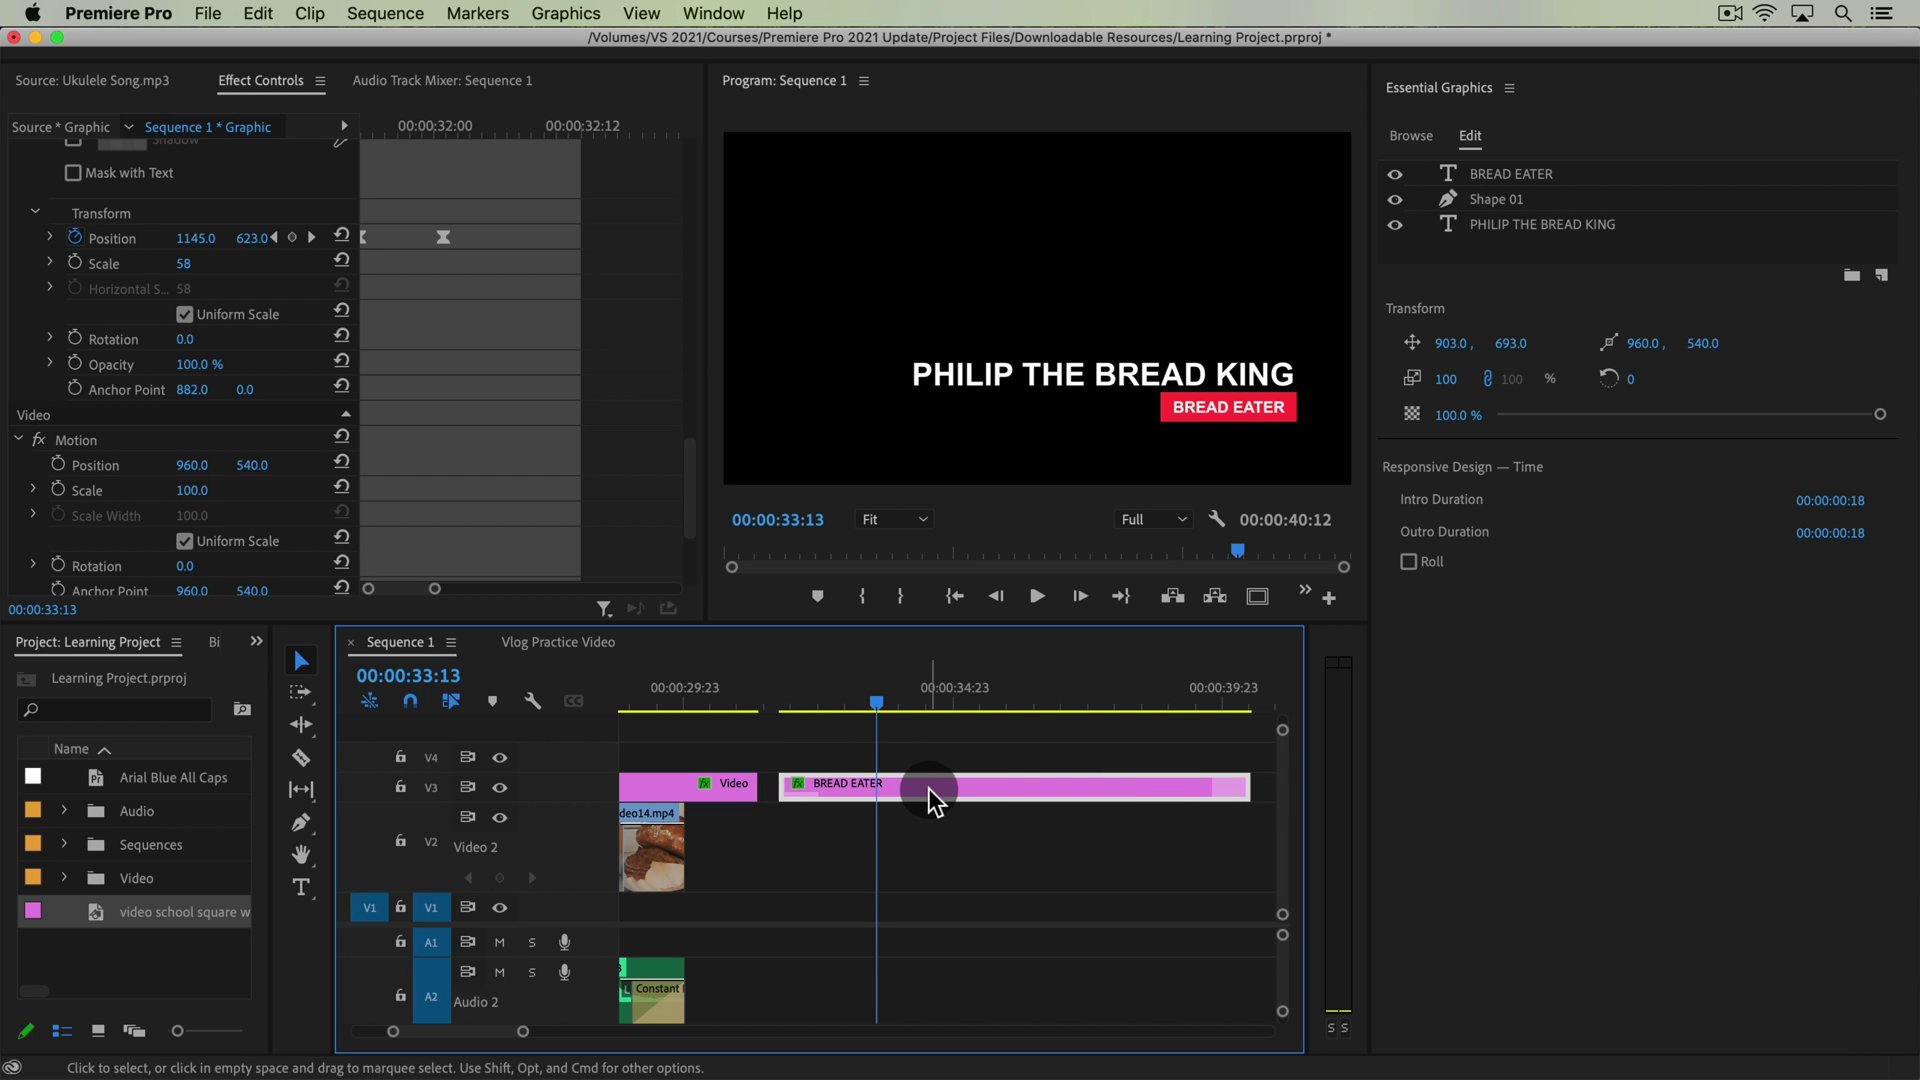
left_click(1498, 198)
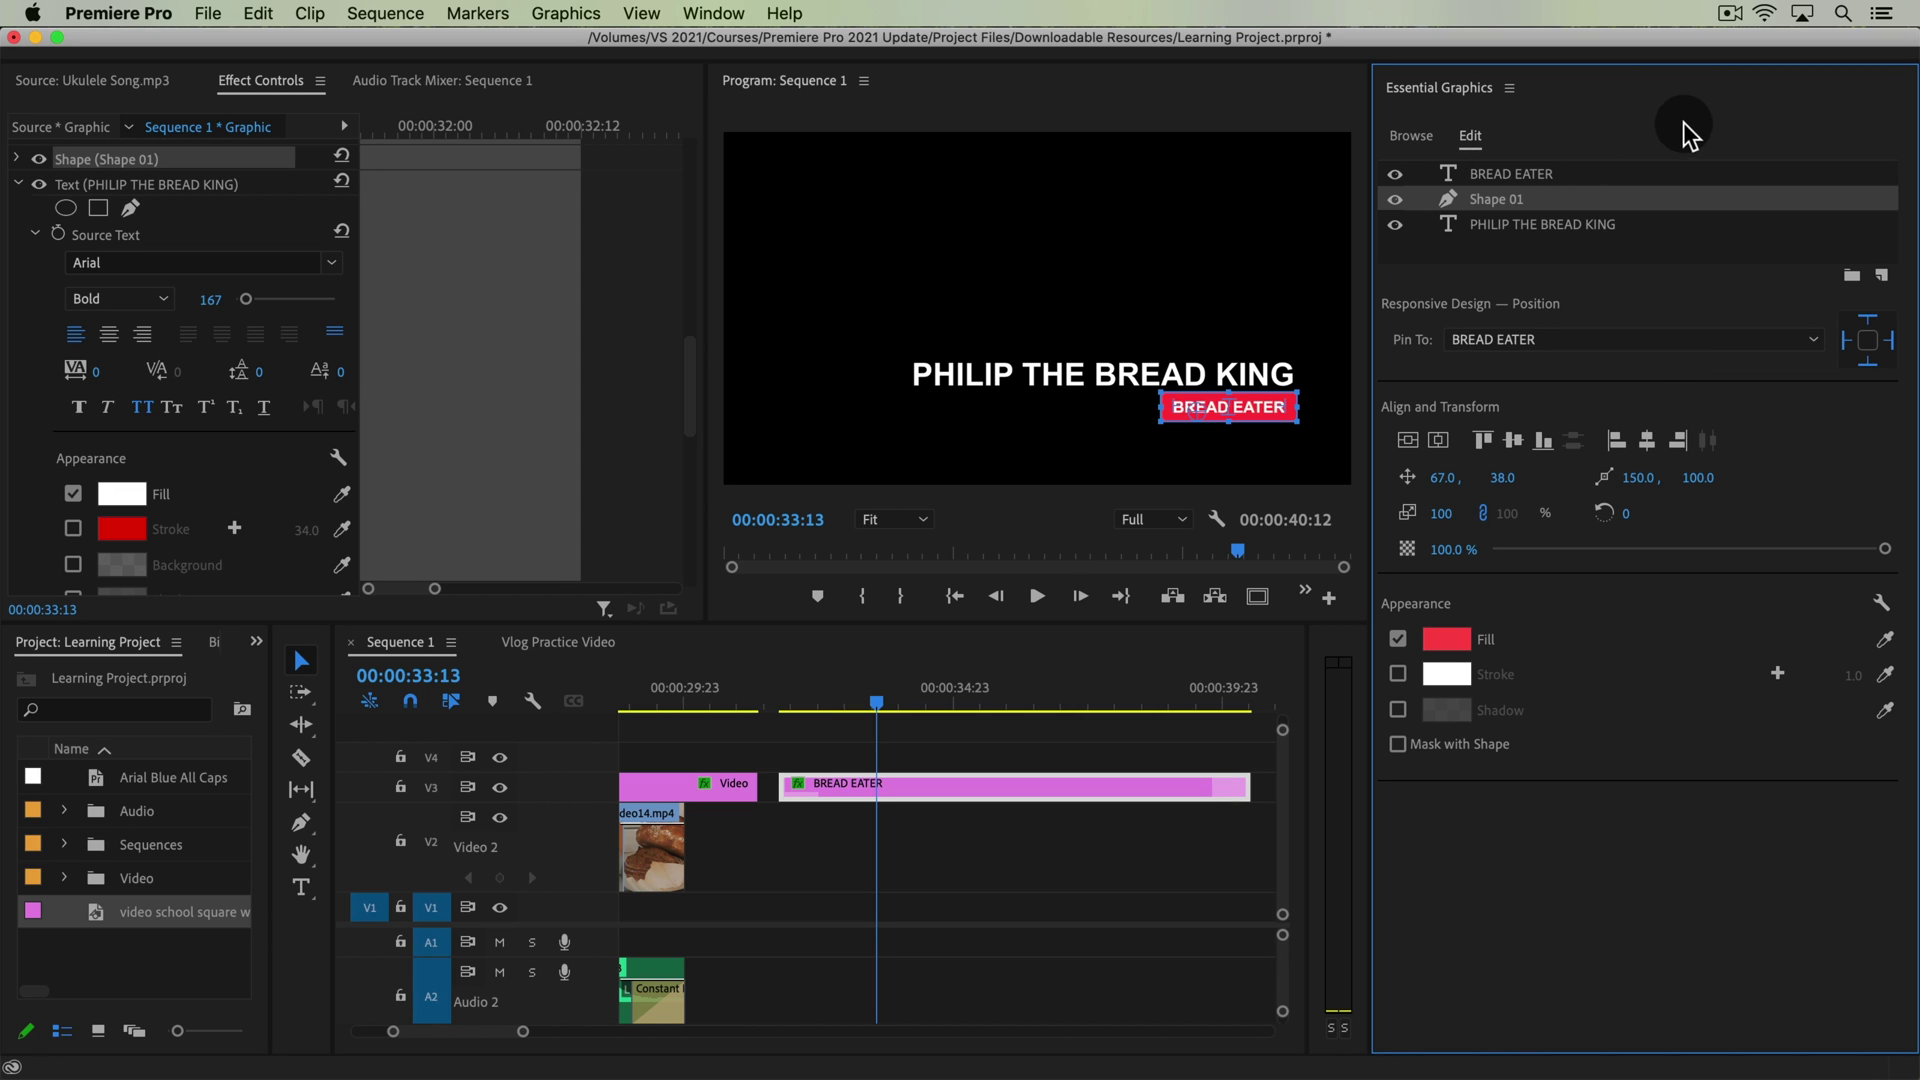
left_click(1546, 174)
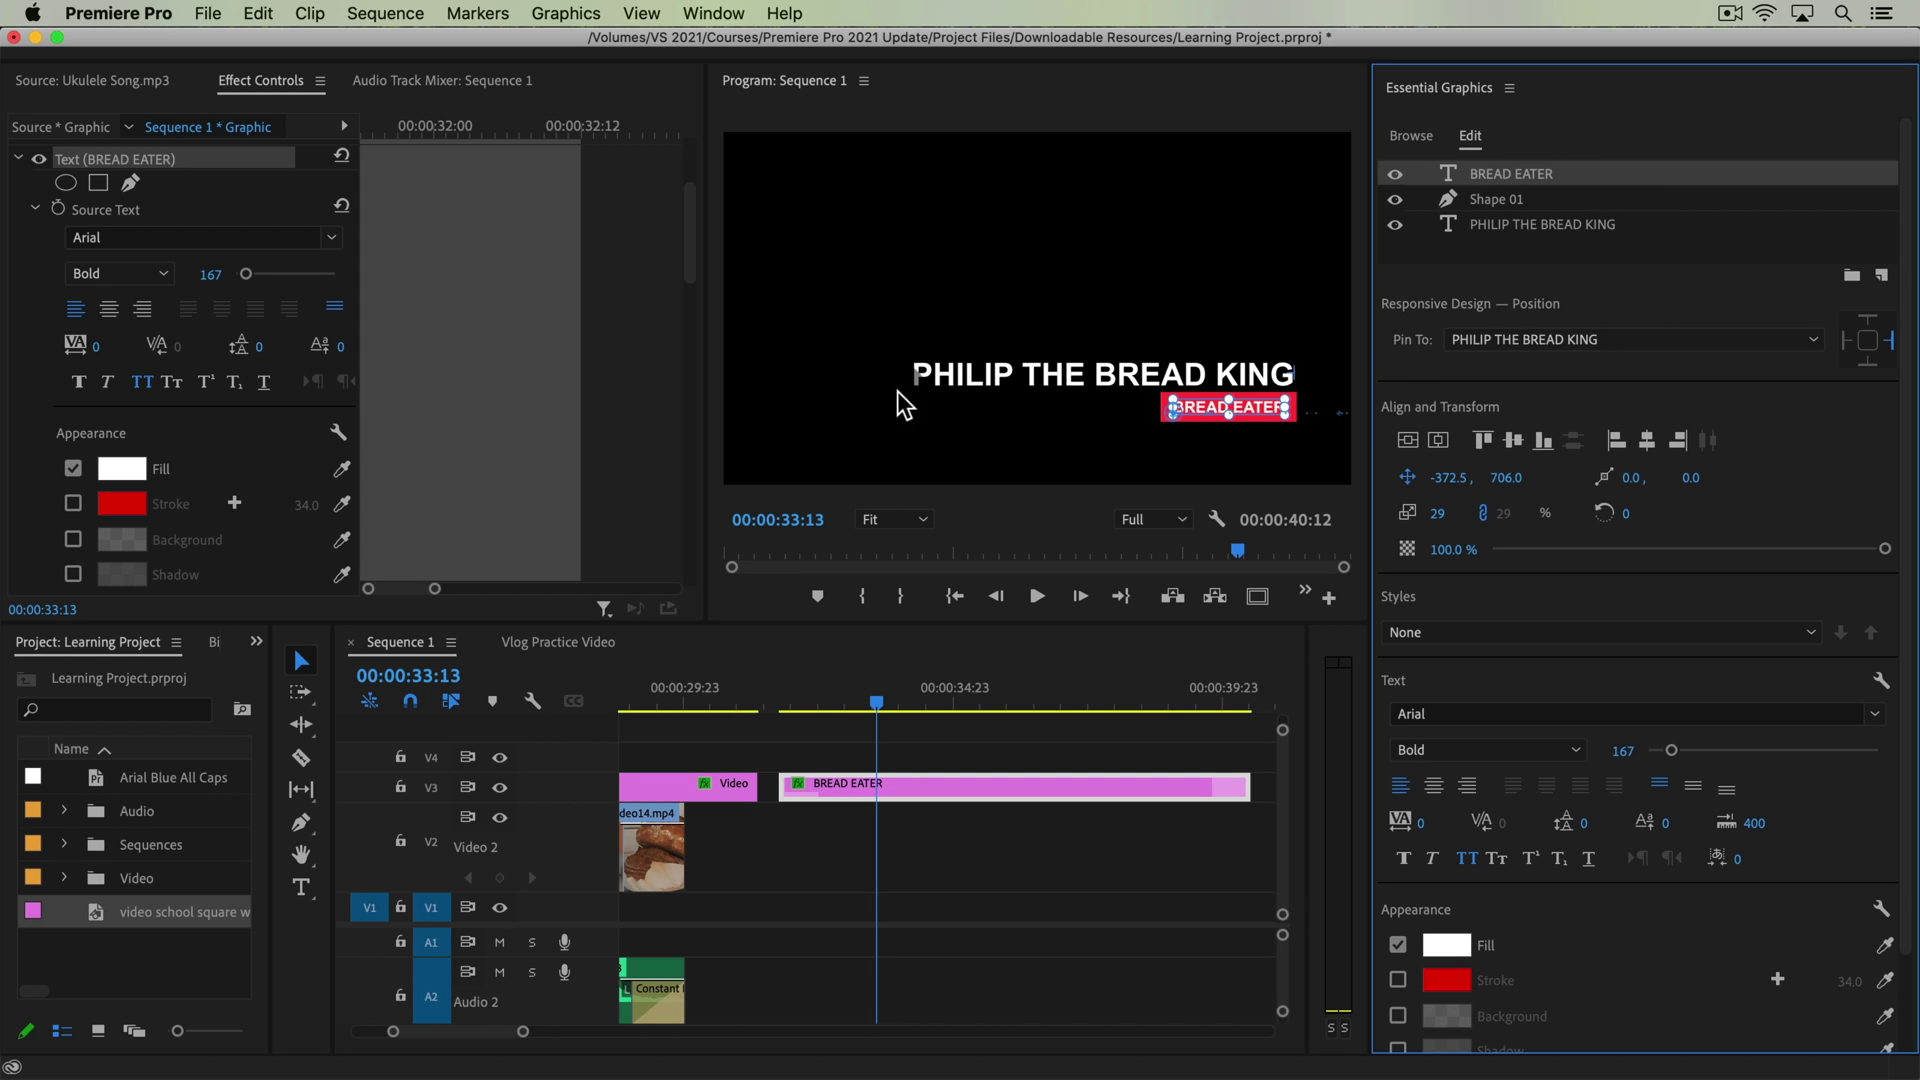
left_click(974, 380)
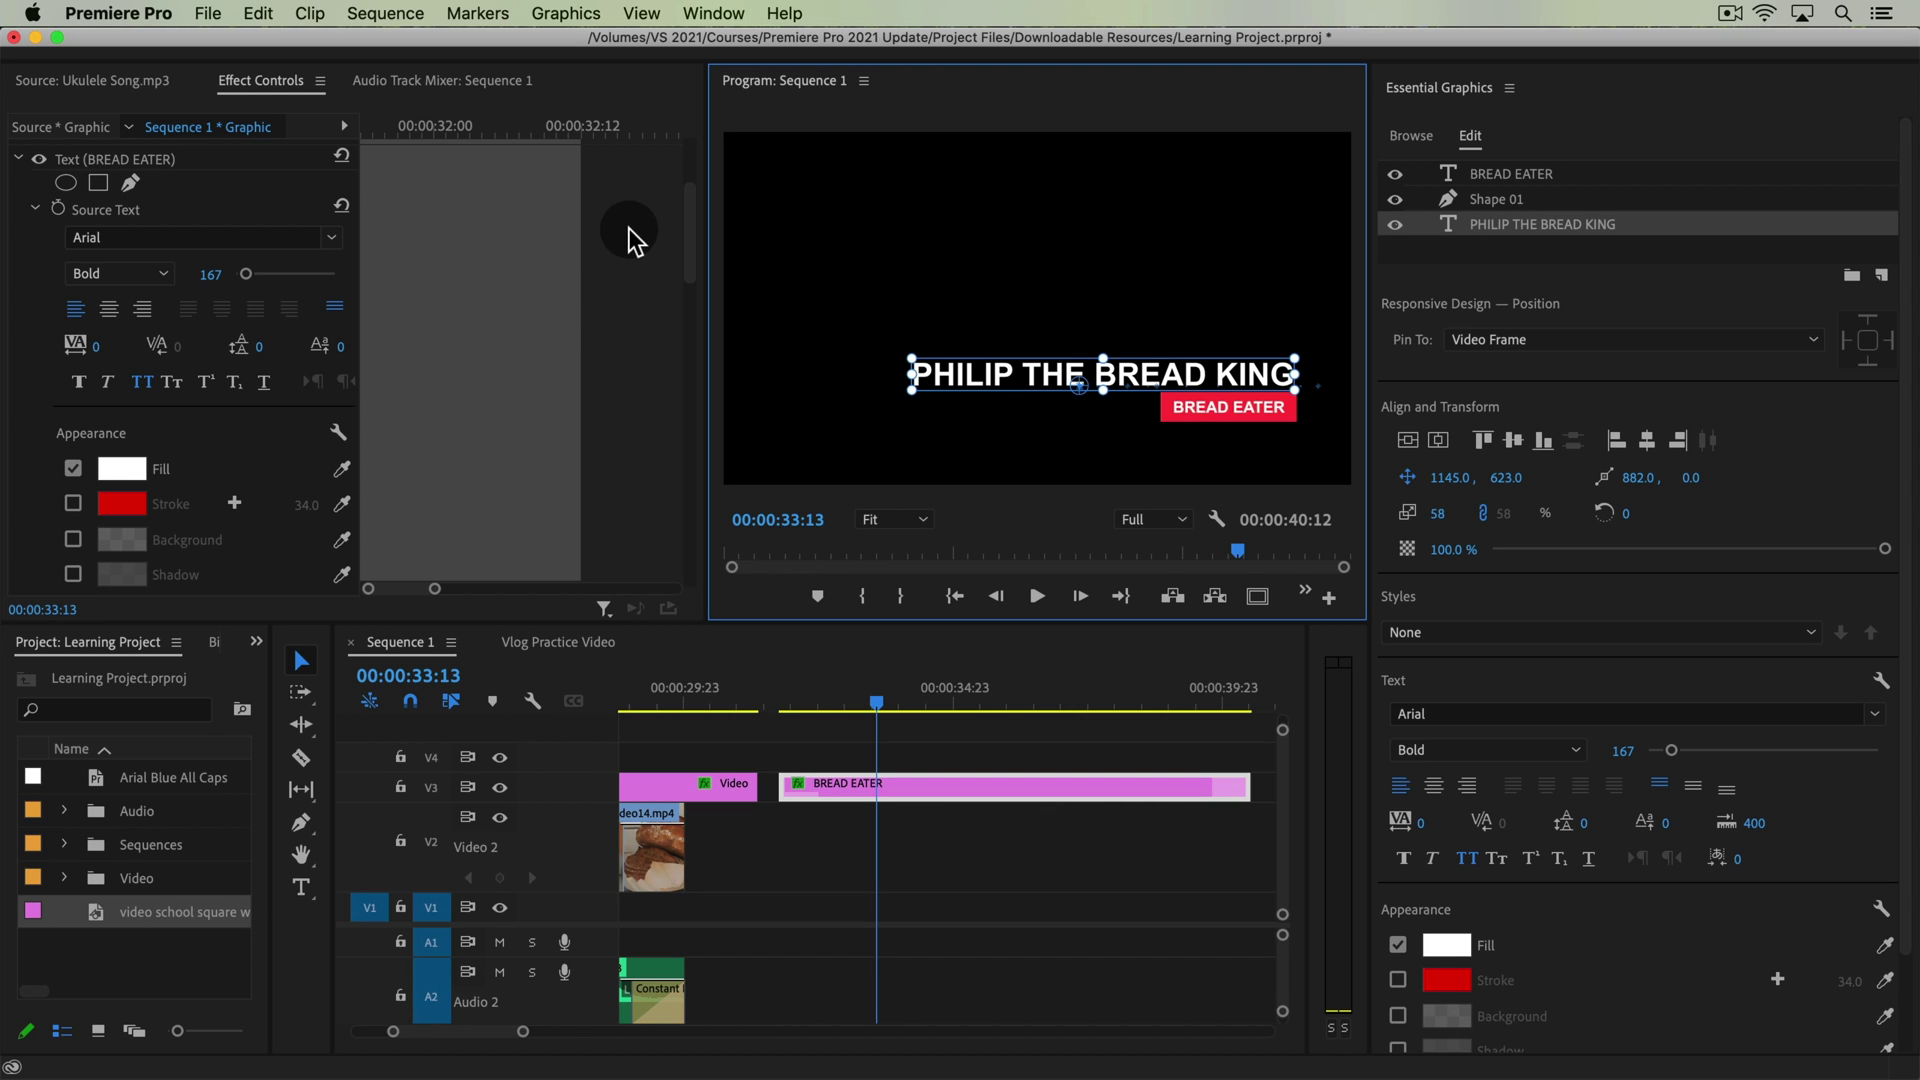
left_click(562, 502)
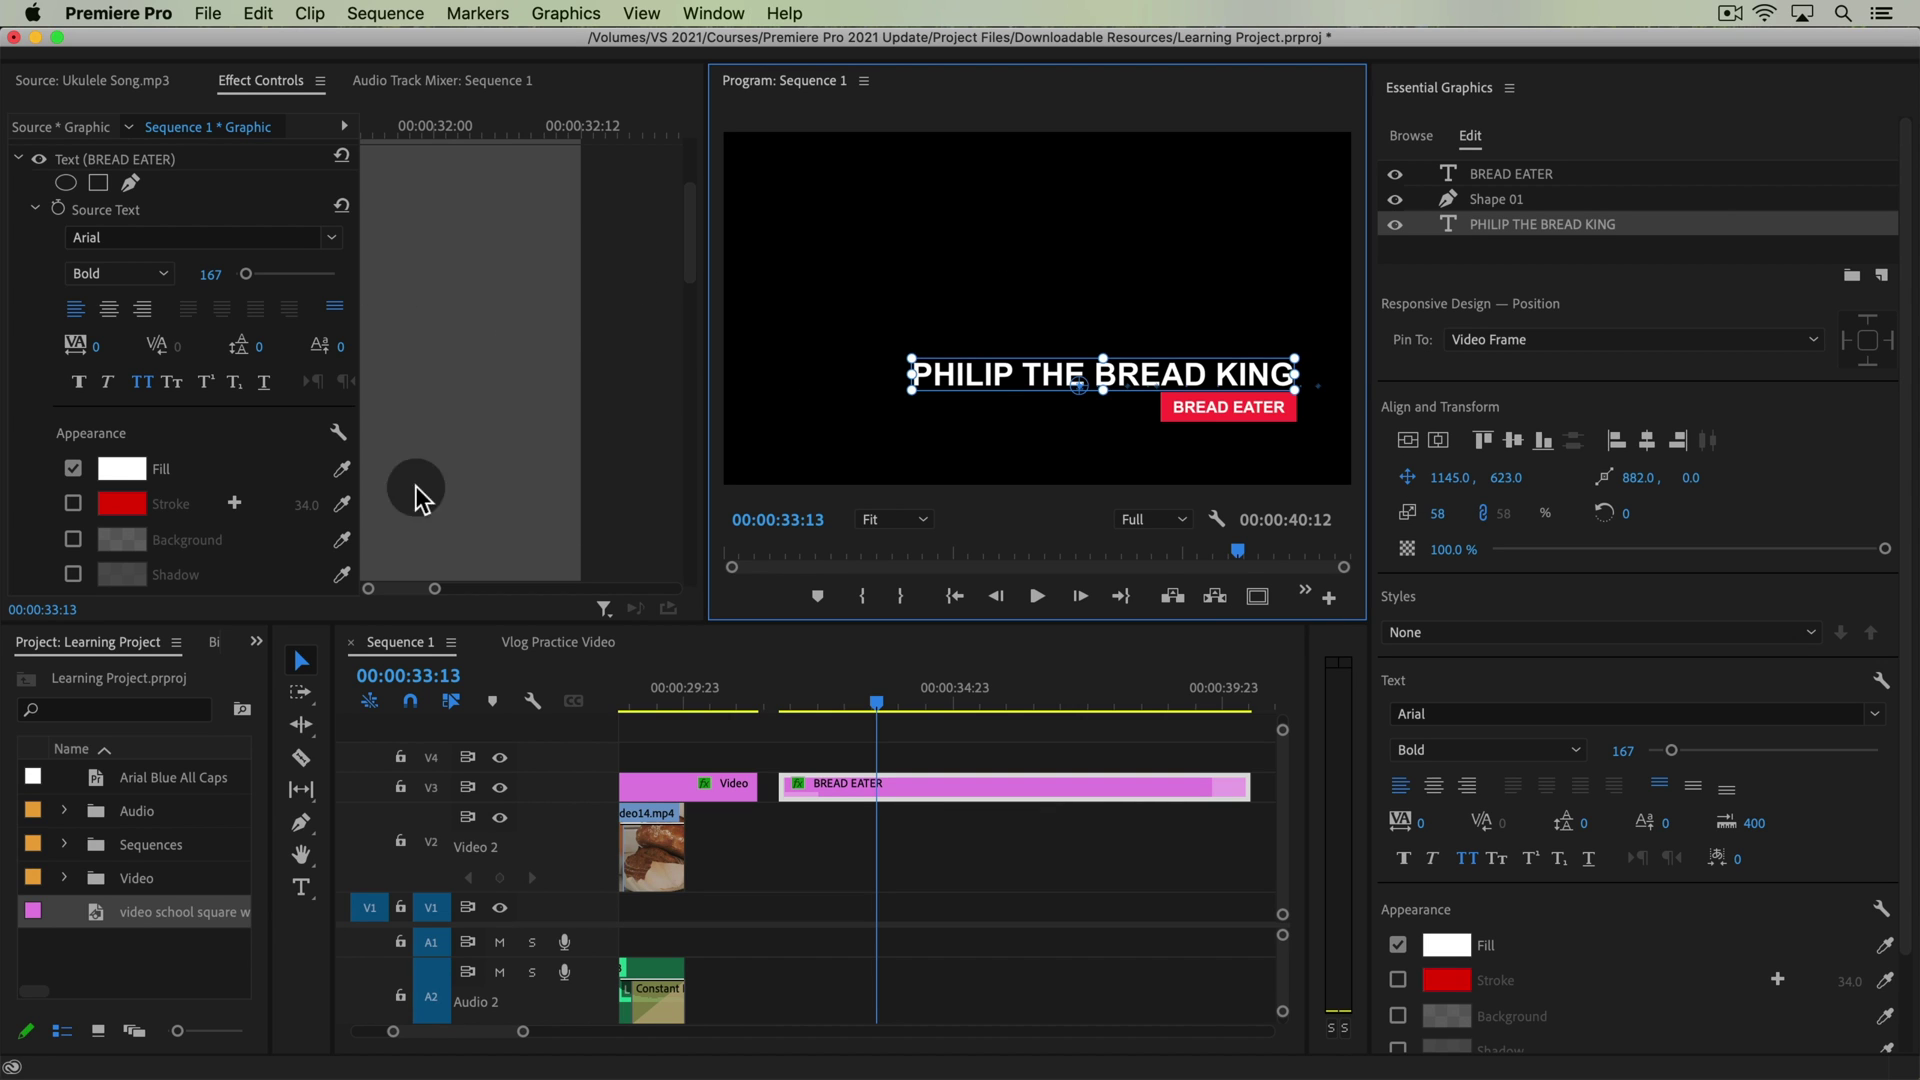
scroll(604, 339, "down", 3)
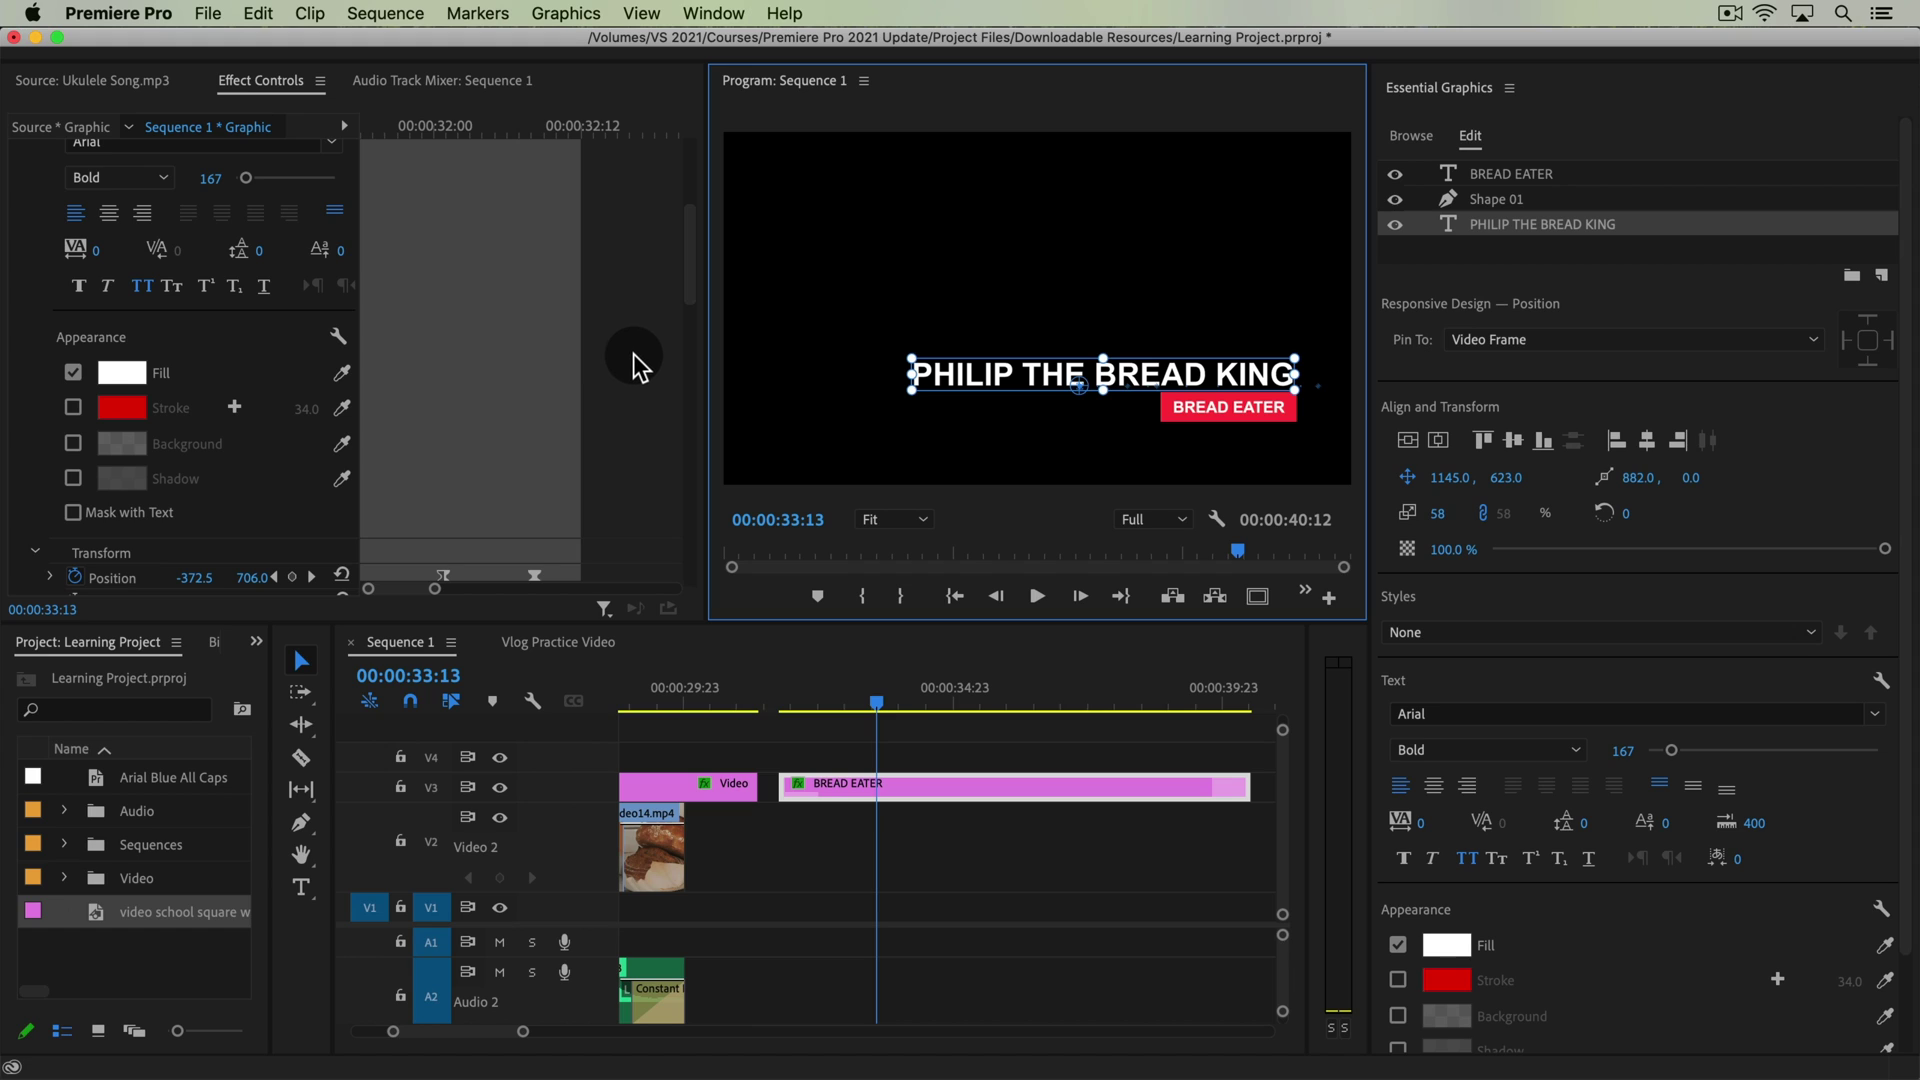